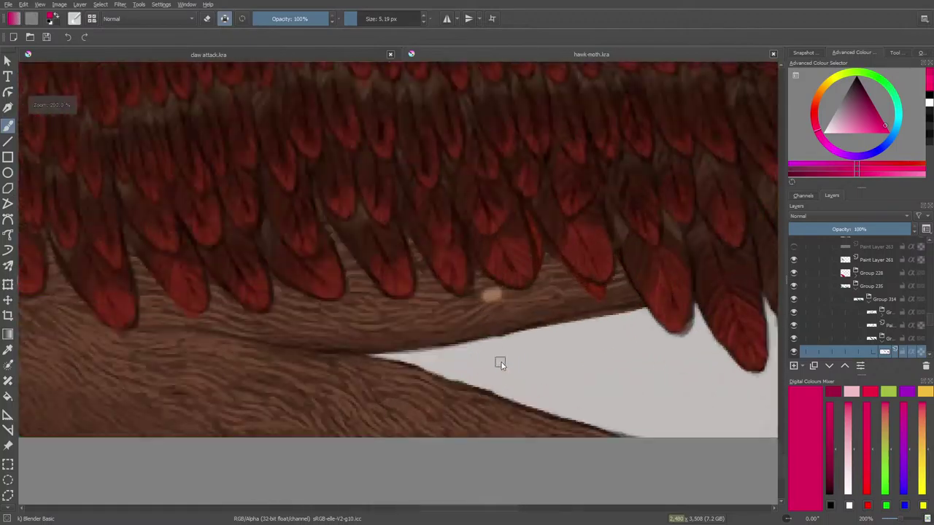
# Step: Examine the feathered wing's lower edge, the tree roots, and the partly shaded rocks along the bottom of the painting
pyautogui.scroll(3, 485, 303)
pyautogui.scroll(-7, 485, 302)
pyautogui.scroll(-2, 485, 302)
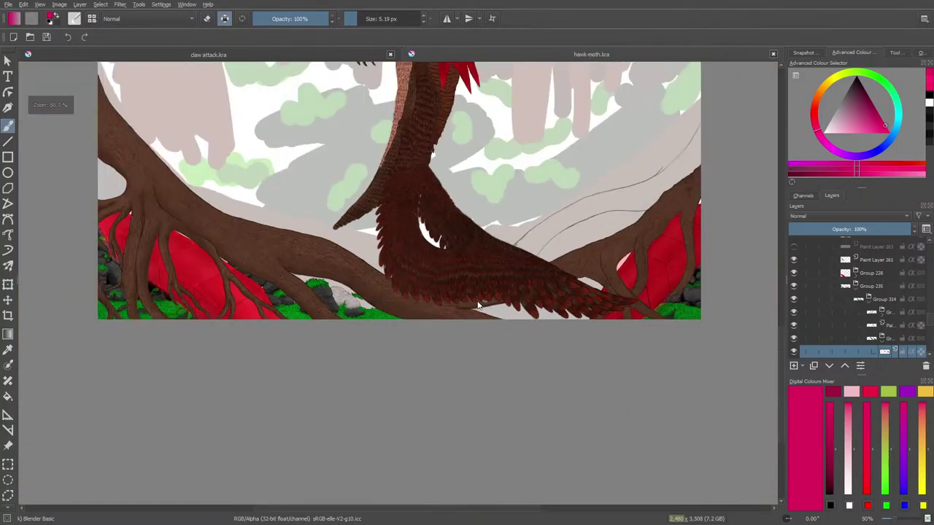
pyautogui.scroll(4, 326, 287)
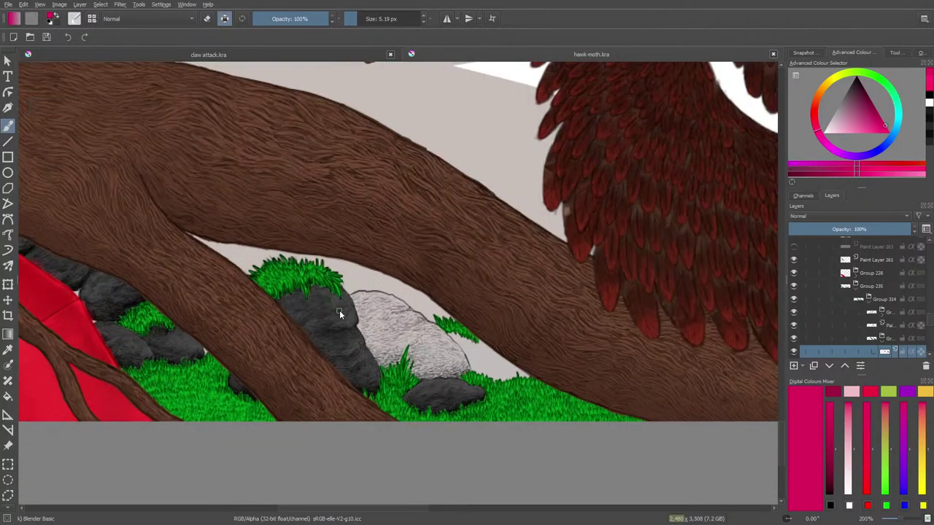
pyautogui.scroll(-1, 339, 310)
pyautogui.scroll(2, 339, 310)
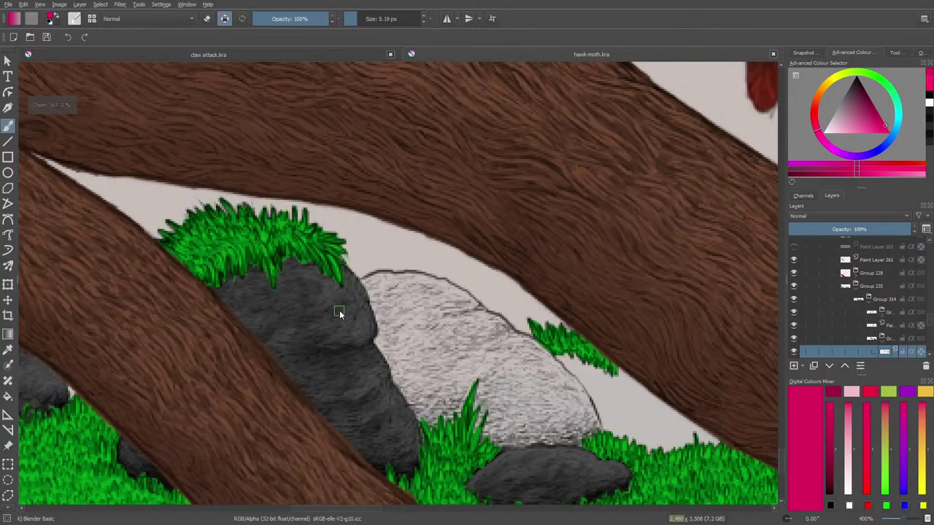
pyautogui.scroll(-3, 339, 309)
pyautogui.scroll(3, 388, 334)
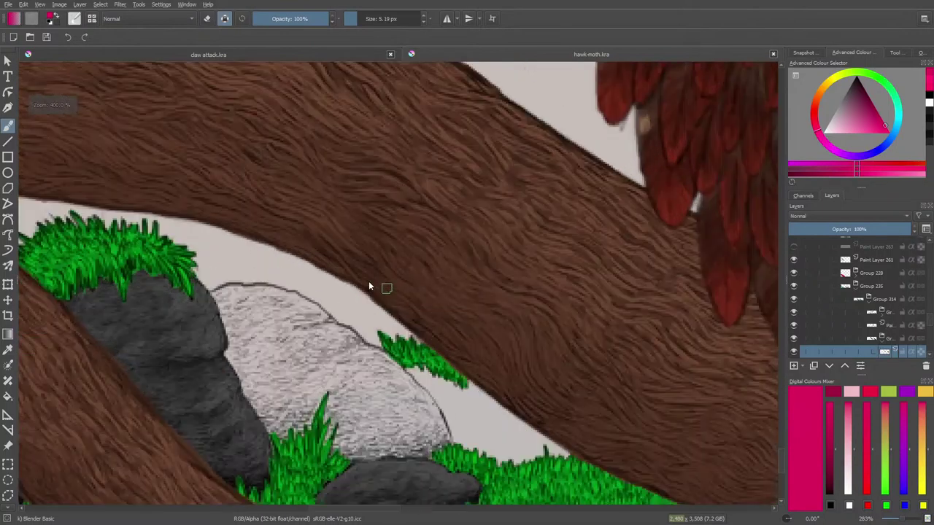
pyautogui.scroll(-2, 212, 276)
pyautogui.scroll(-1, 214, 279)
pyautogui.scroll(3, 283, 299)
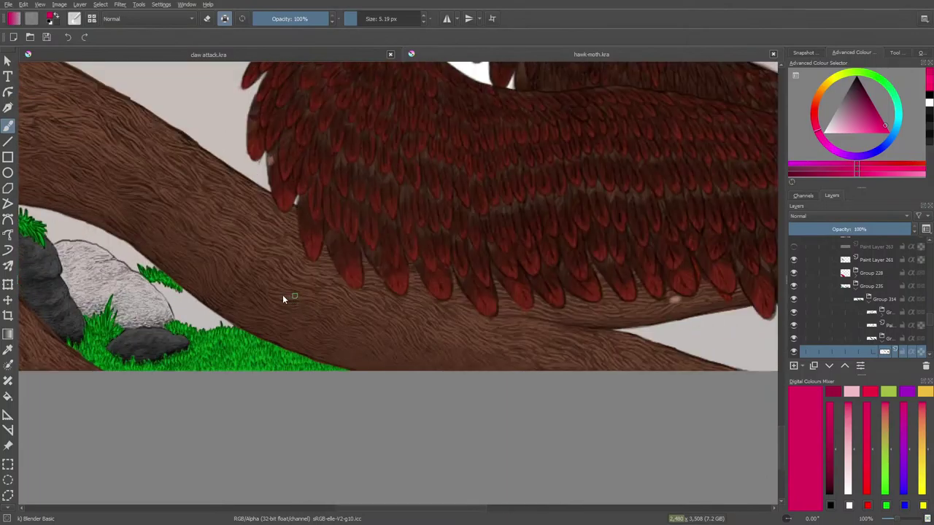
pyautogui.scroll(-3, 213, 292)
pyautogui.scroll(3, 520, 352)
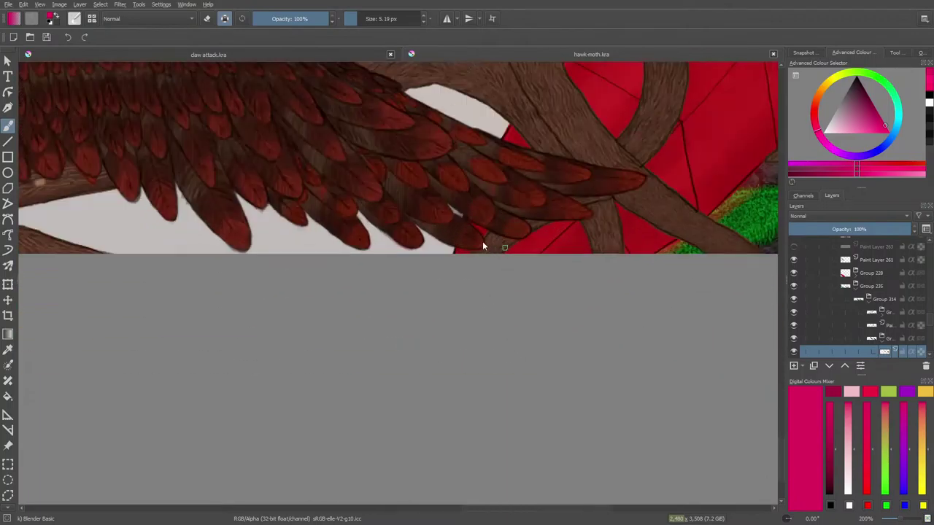
pyautogui.scroll(-5, 453, 246)
pyautogui.scroll(3, 246, 212)
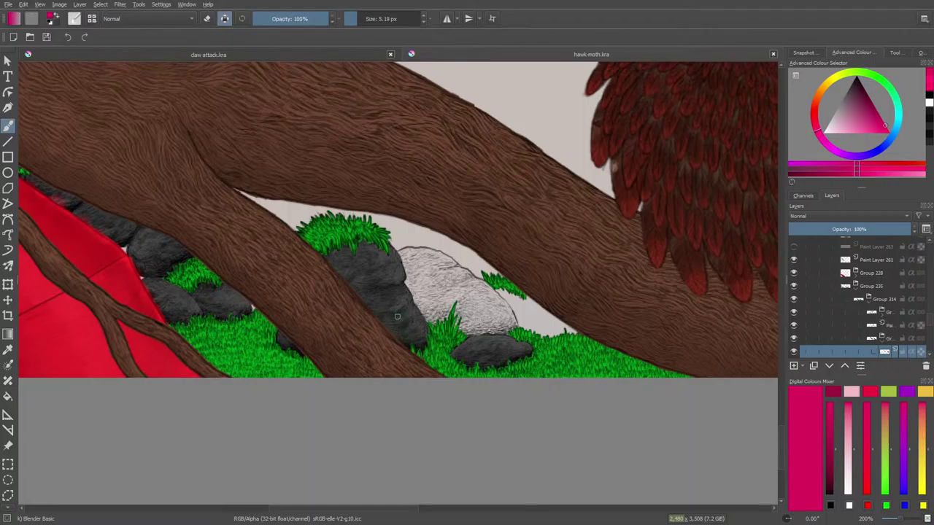
# Step: Hide and reshow the rock line-and-texture layer and the grey rock colour layer below it to compare their contents
pyautogui.click(793, 353)
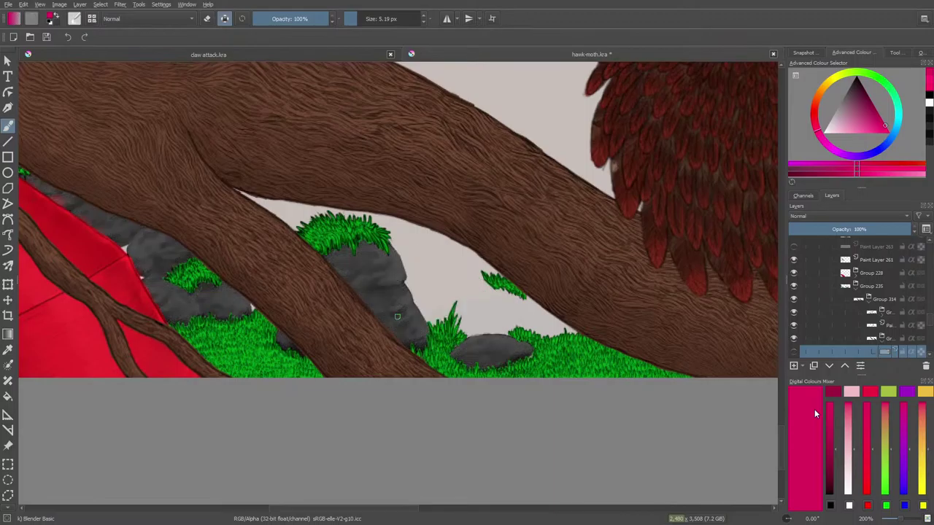
pyautogui.click(793, 351)
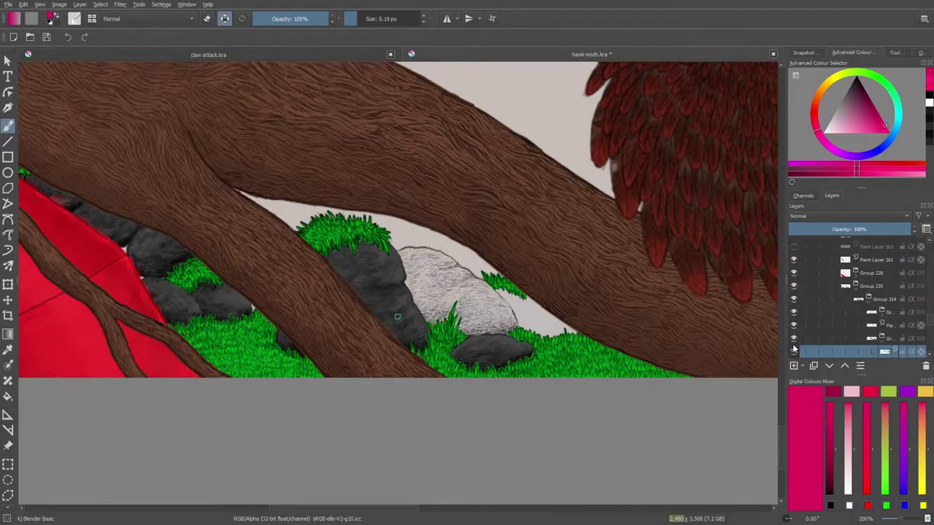
pyautogui.scroll(-3, 930, 325)
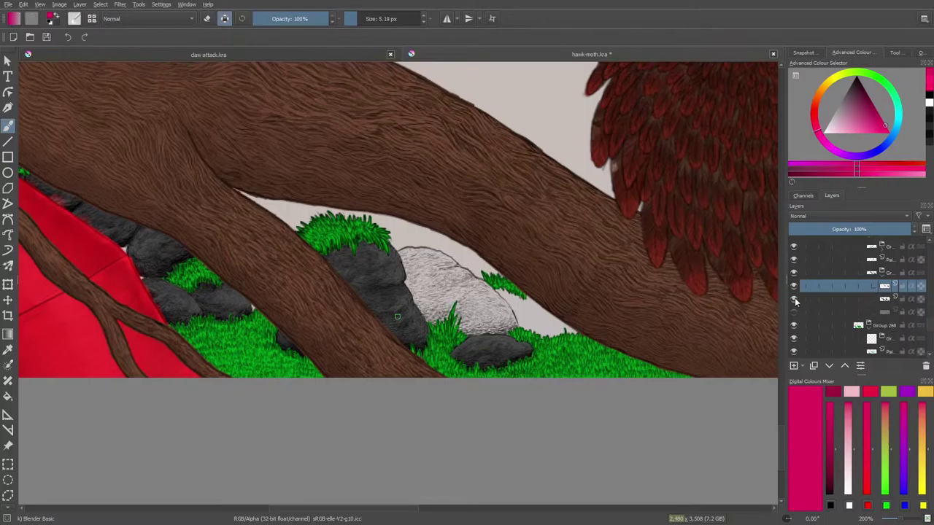
pyautogui.click(794, 298)
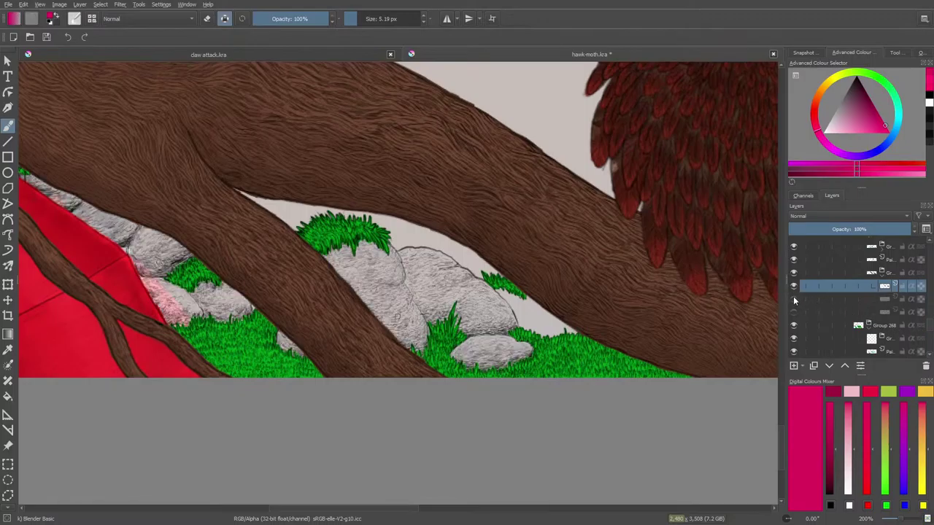
pyautogui.click(793, 299)
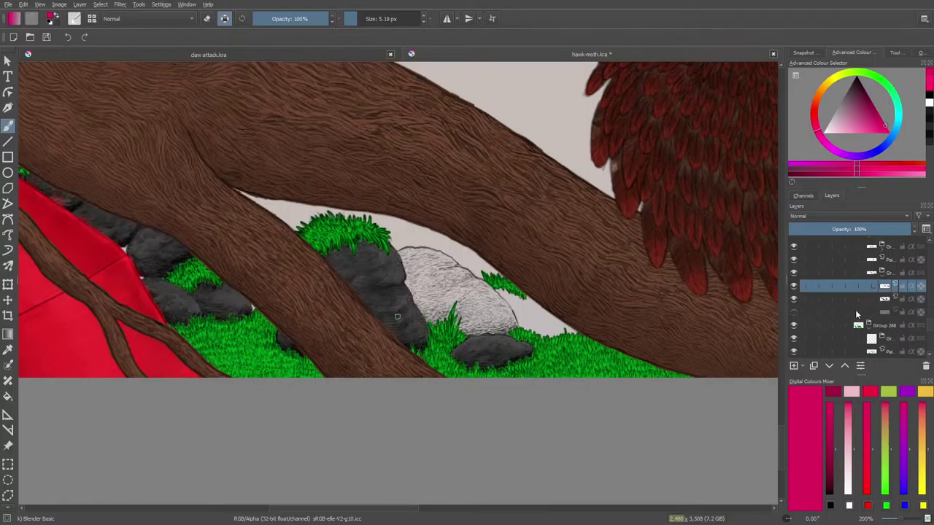
# Step: Turn off Preserve Alpha and make Paint Layer 322, which holds the rock lines and texture, the active layer
pyautogui.click(881, 301)
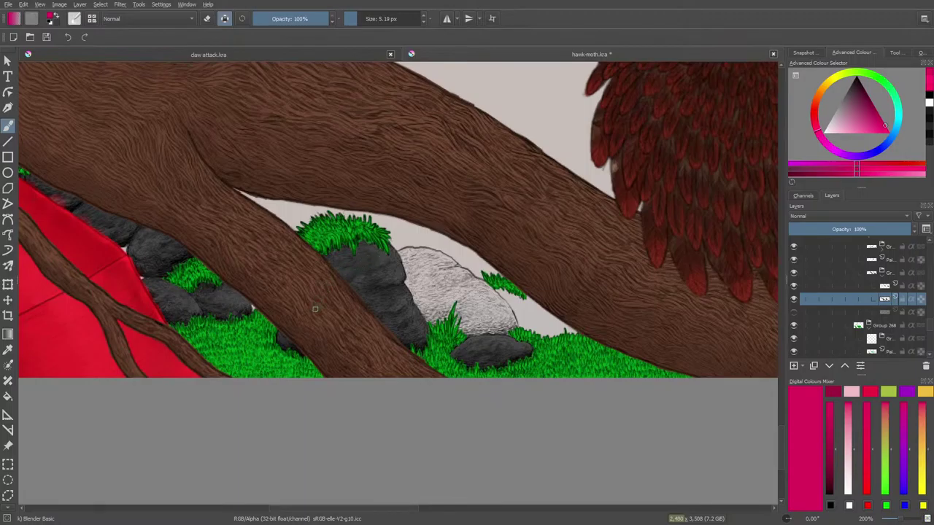
pyautogui.click(225, 19)
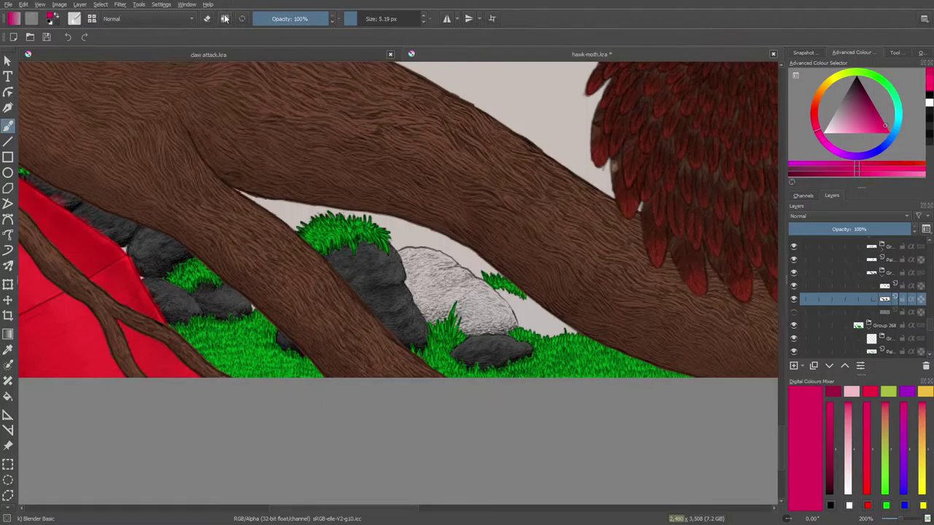
pyautogui.click(886, 291)
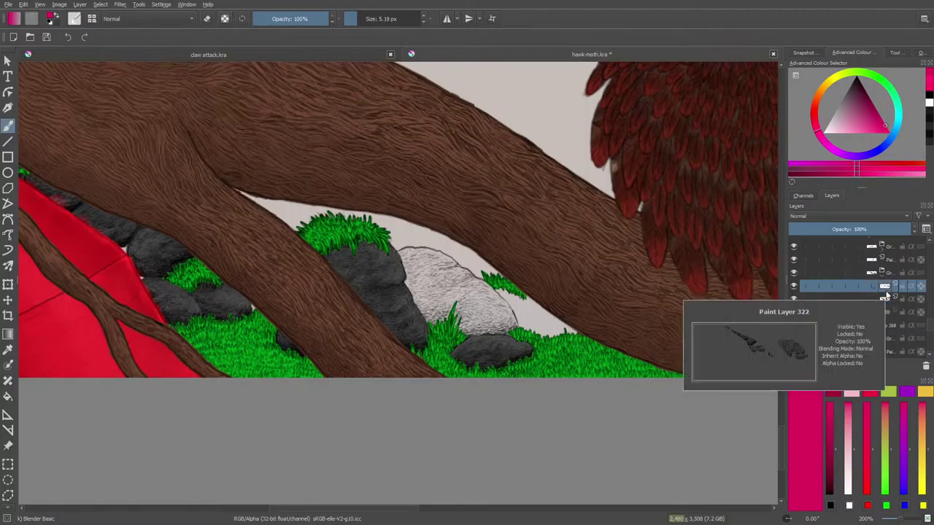
# Step: Show the rough sketch layer below the rock layers, comparing it with Paint Layer 322 hidden and shown
pyautogui.click(794, 286)
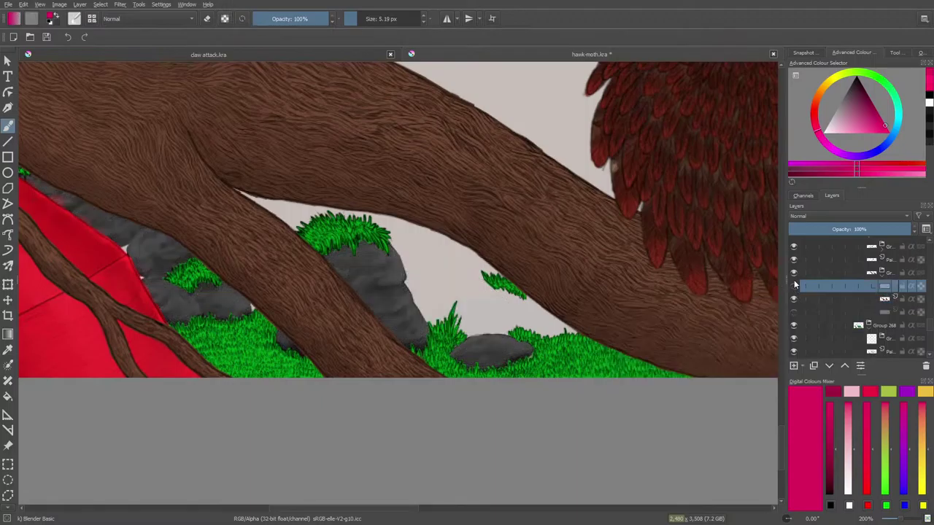
pyautogui.click(794, 286)
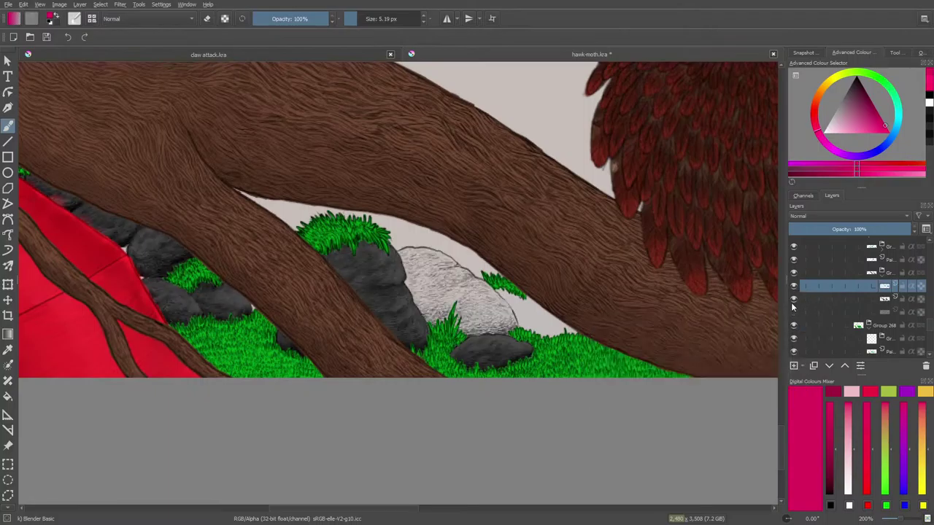
pyautogui.click(793, 306)
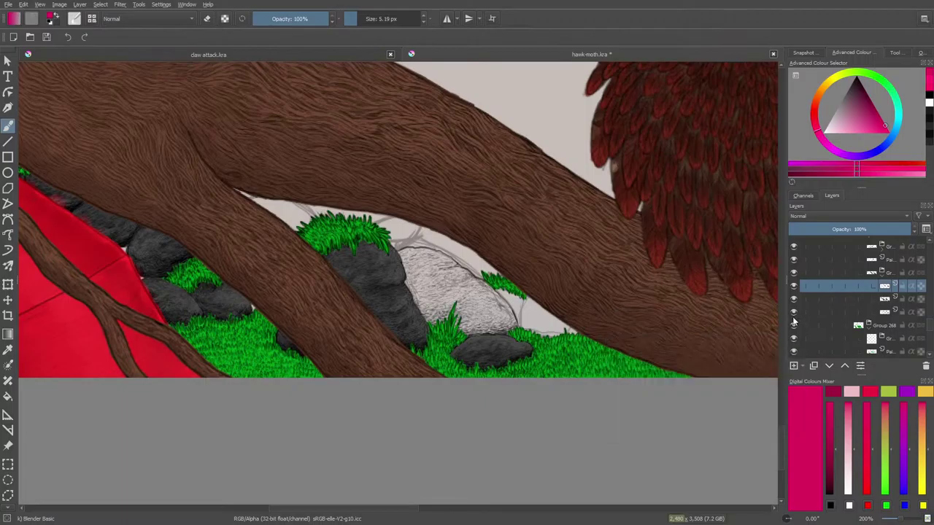
pyautogui.click(794, 312)
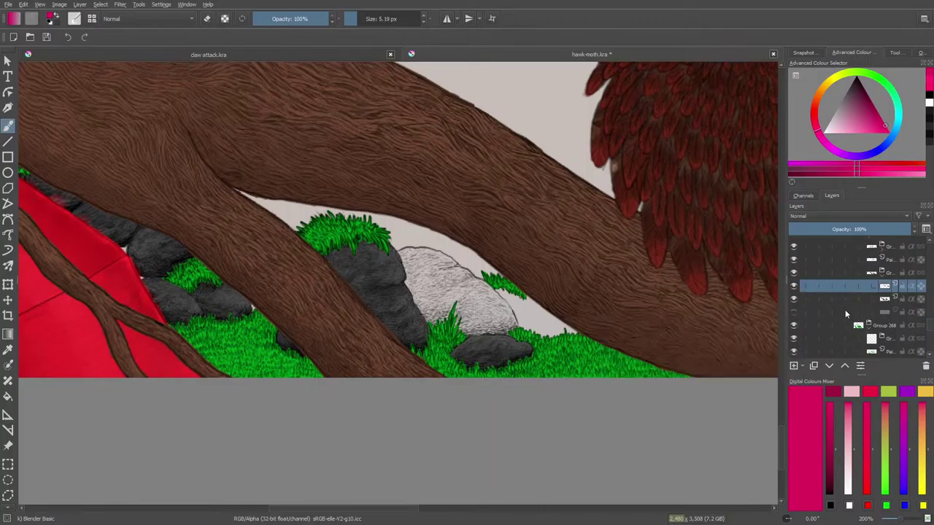
pyautogui.click(793, 312)
pyautogui.click(793, 286)
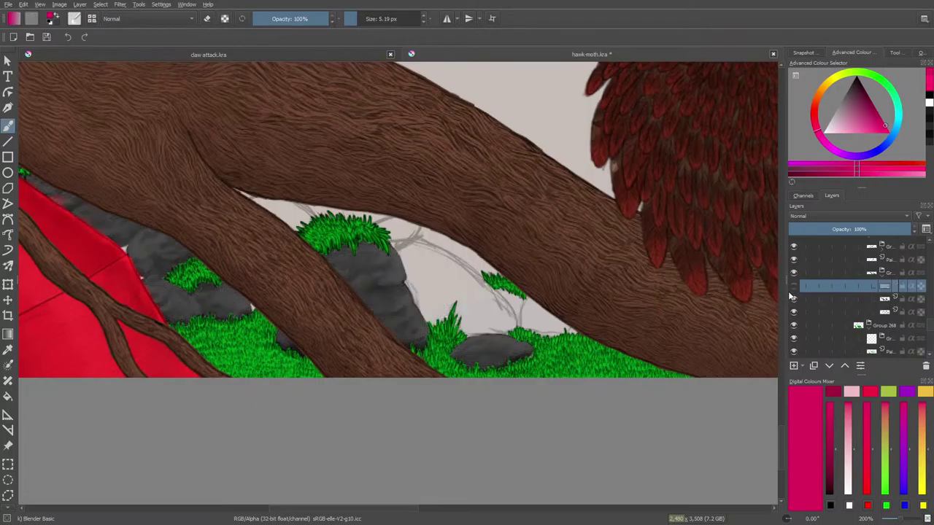
pyautogui.click(794, 286)
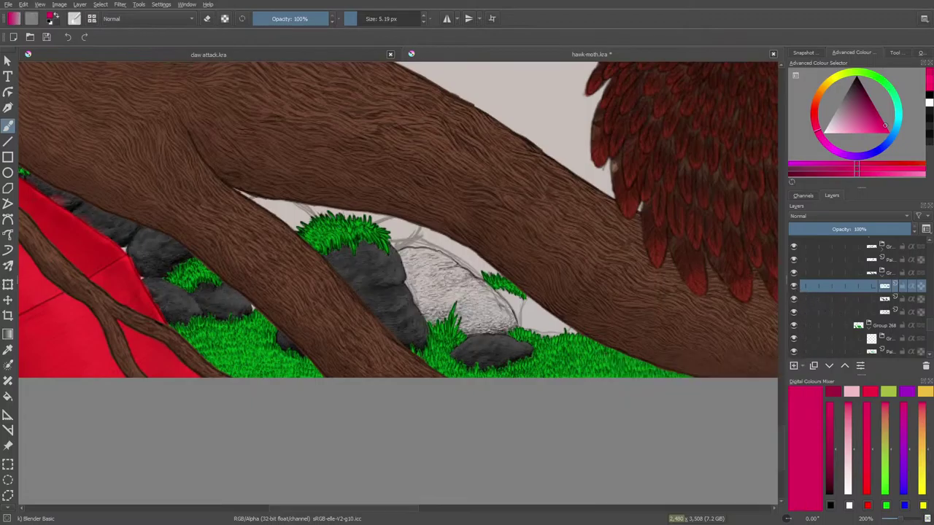
# Step: Switch to the Ink-3 Gpen brush preset and close the claw attack.kra document
pyautogui.click(73, 20)
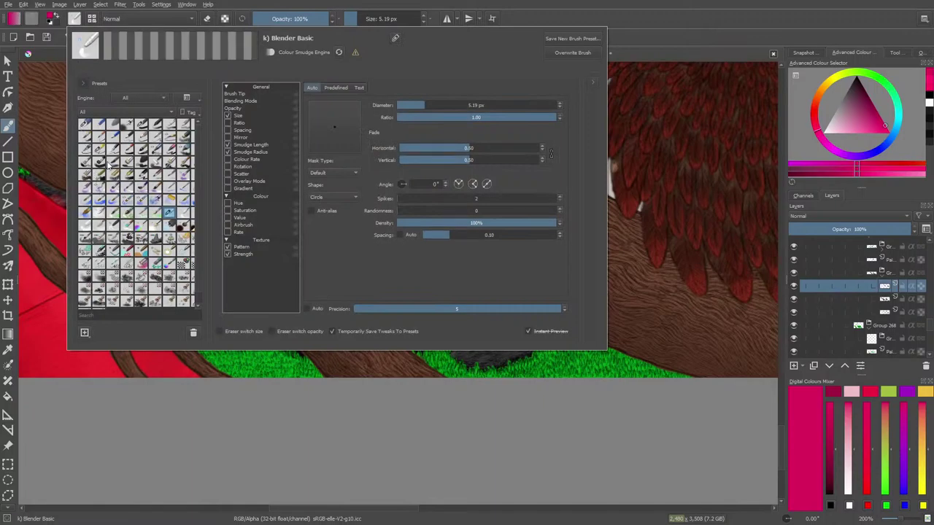
pyautogui.click(97, 154)
pyautogui.rightClick(252, 396)
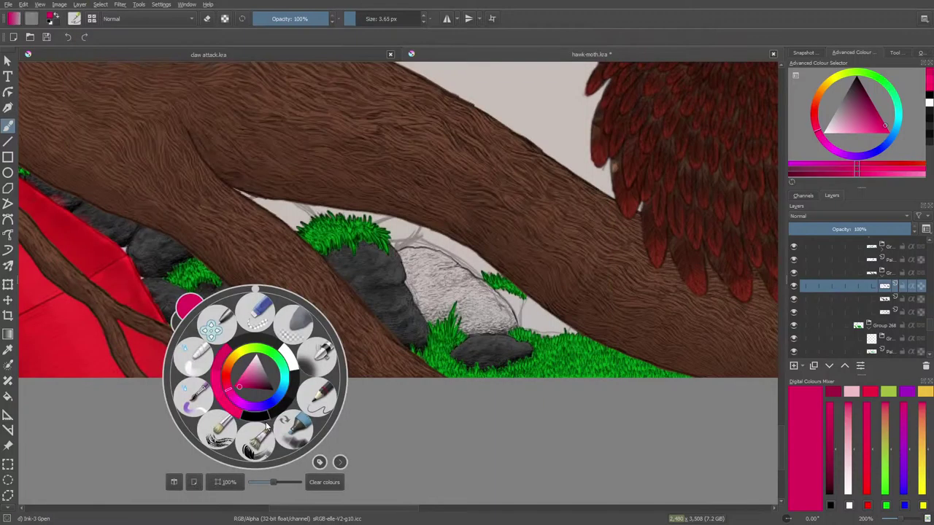
pyautogui.click(379, 436)
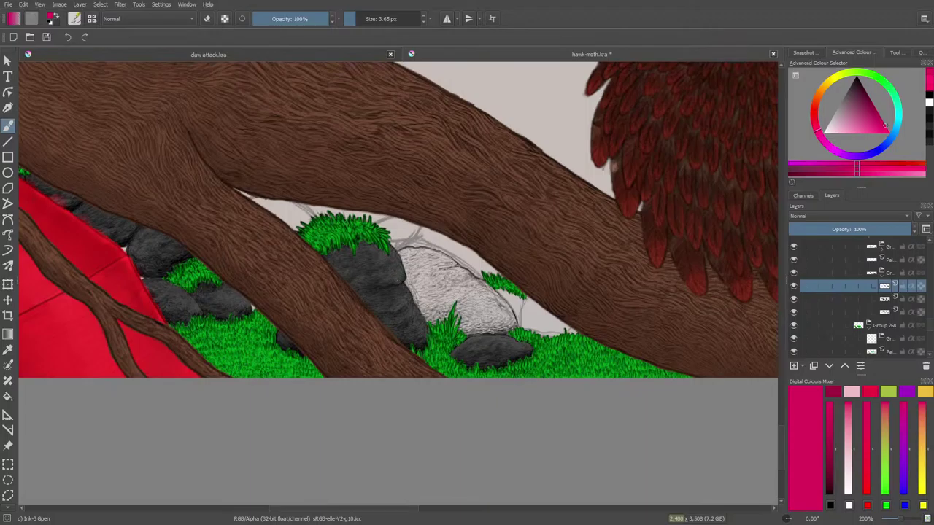
pyautogui.click(390, 55)
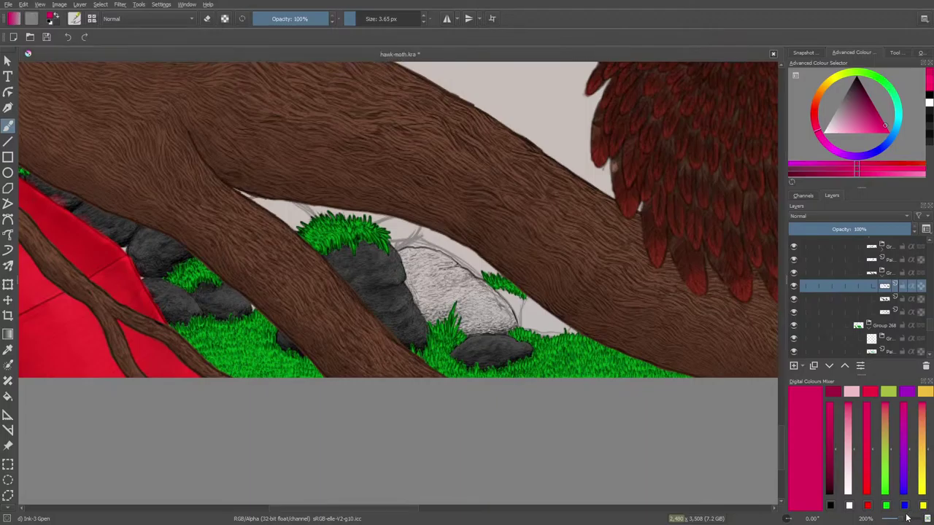
# Step: Set the brush colour to black and ink the background rock outlines over the sketch in the gap beneath the large root
pyautogui.moveTo(900, 519); pyautogui.dragTo(904, 518)
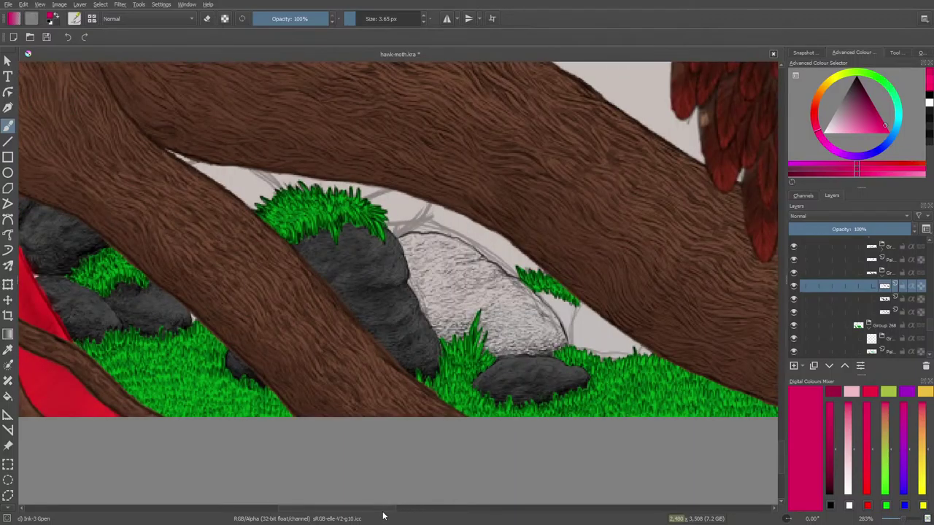
pyautogui.moveTo(380, 509); pyautogui.dragTo(397, 508)
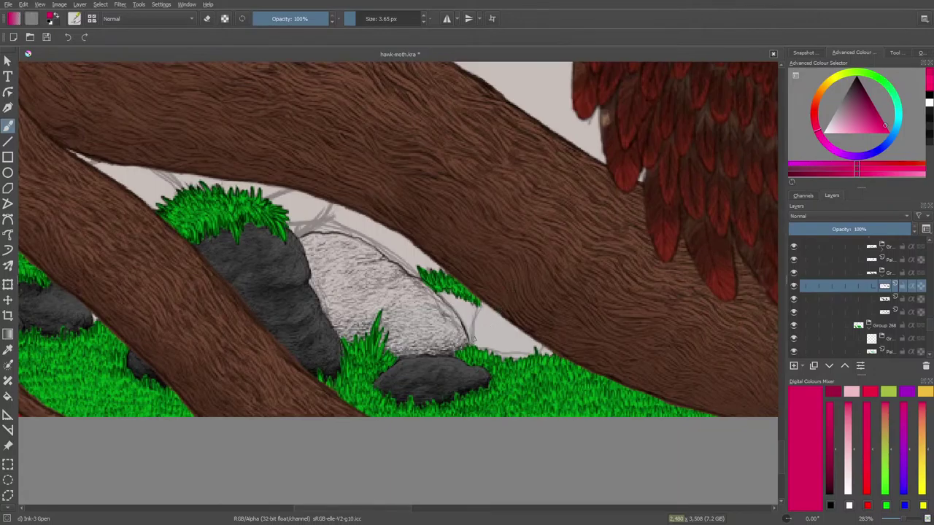
pyautogui.rightClick(473, 312)
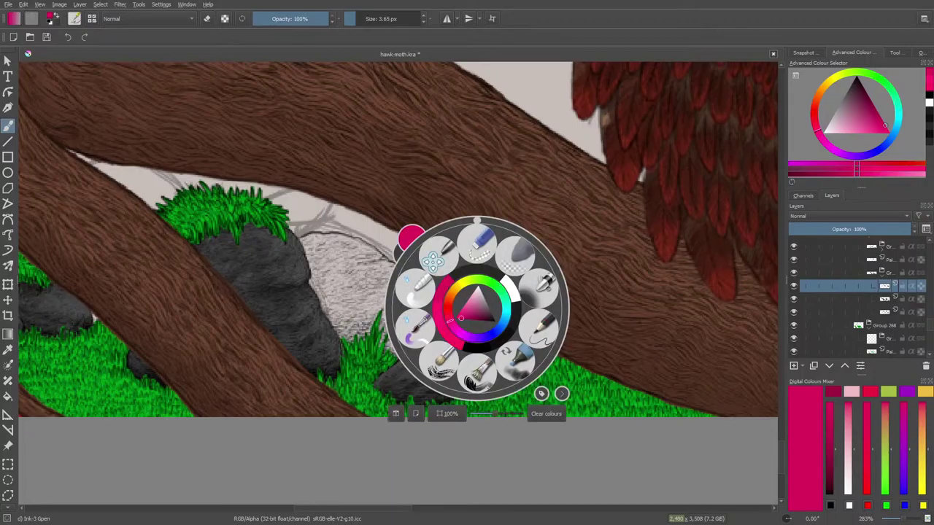
pyautogui.click(495, 322)
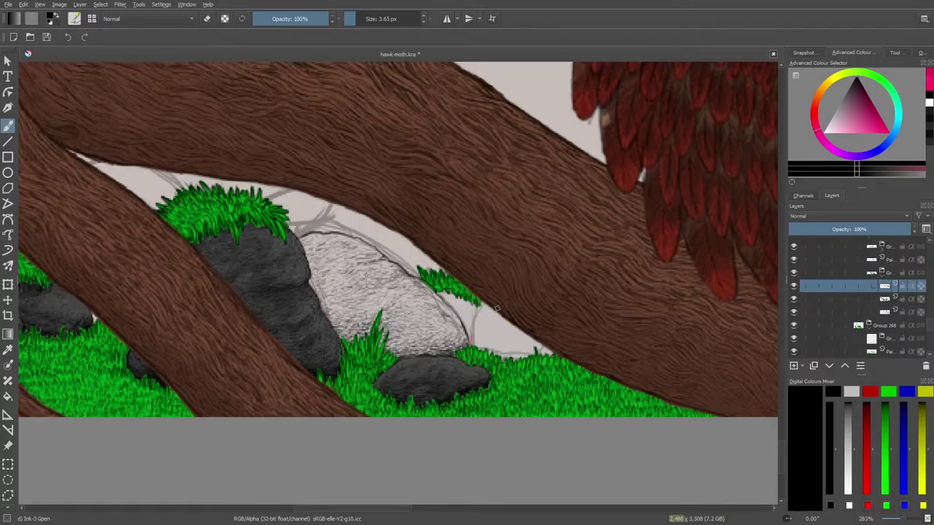
pyautogui.press('e')
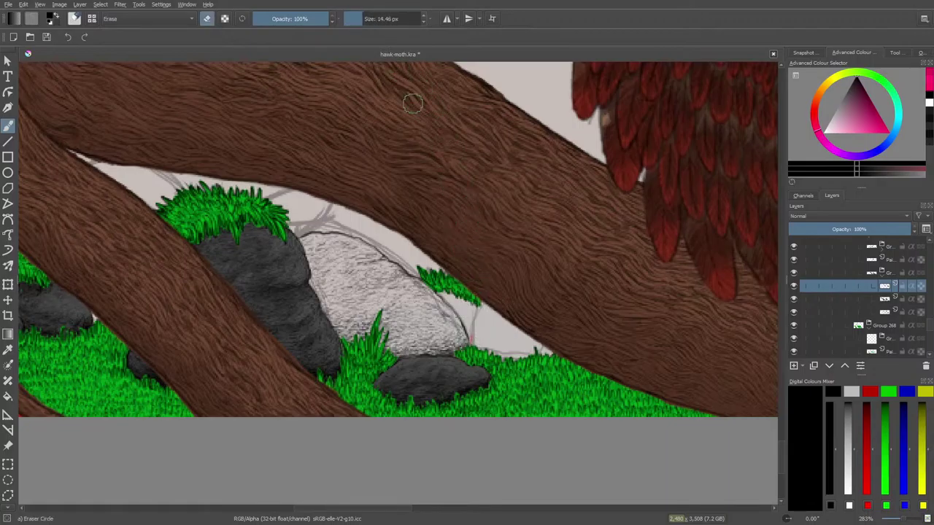
pyautogui.moveTo(472, 338)
pyautogui.mouseDown()
pyautogui.moveTo(472, 318)
pyautogui.moveTo(472, 331)
pyautogui.mouseUp()
pyautogui.press('e')
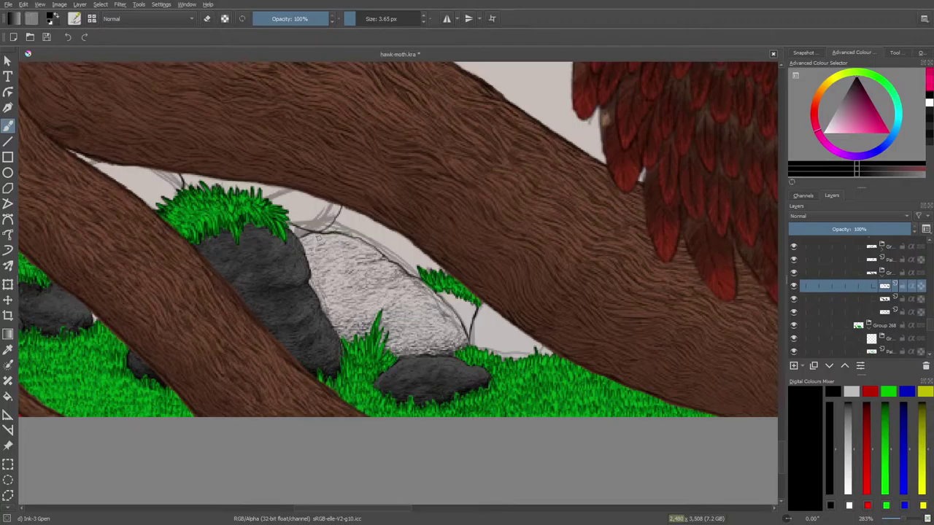
# Step: Erase and redraw the short rock outline rising from the top of the pale rock to the underside of the root
pyautogui.moveTo(318, 238); pyautogui.dragTo(356, 211)
pyautogui.press('e')
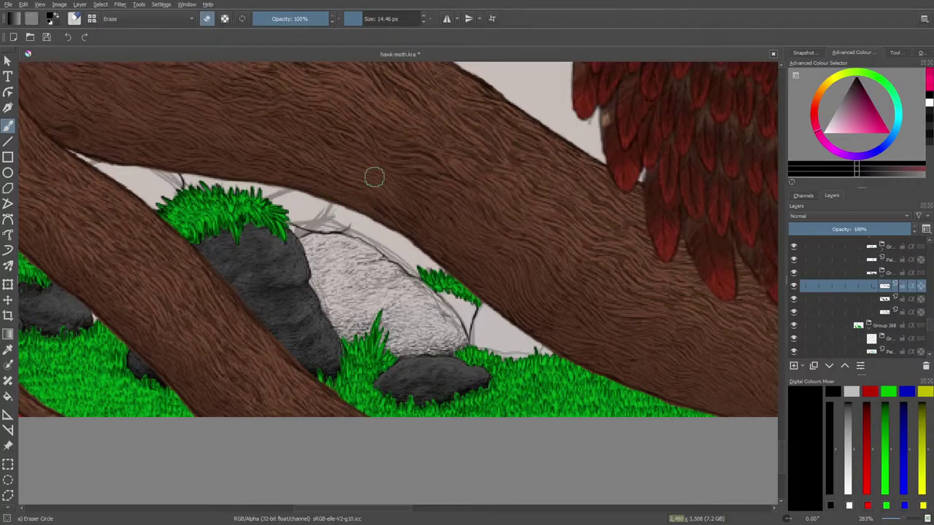
pyautogui.press('e')
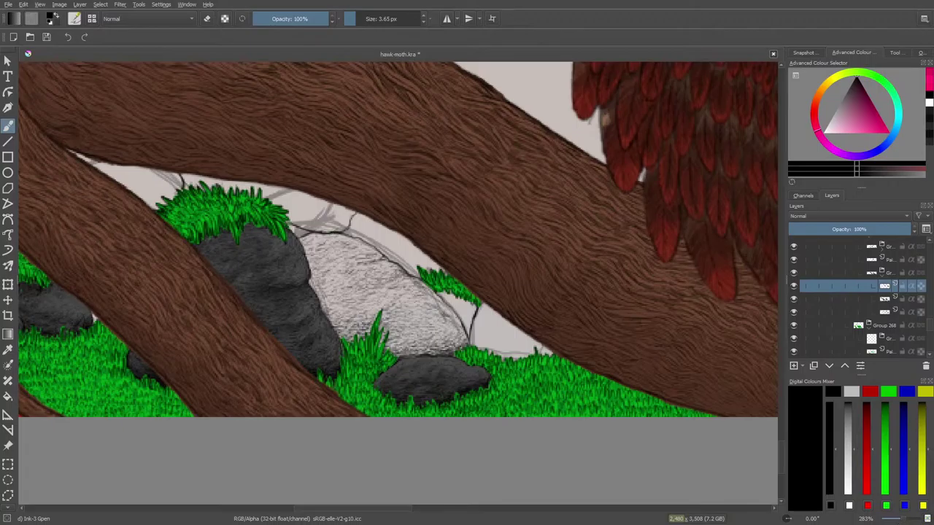
pyautogui.moveTo(903, 521); pyautogui.dragTo(906, 520)
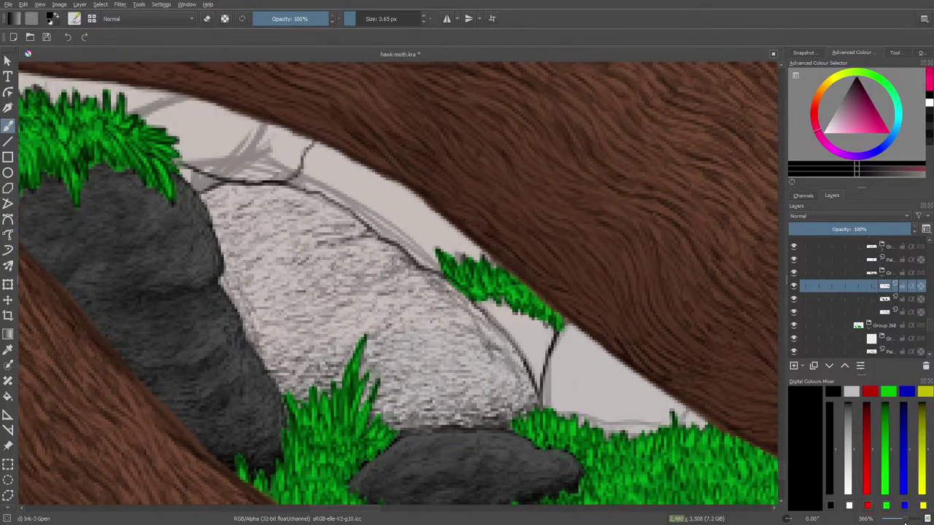
pyautogui.scroll(1, 906, 520)
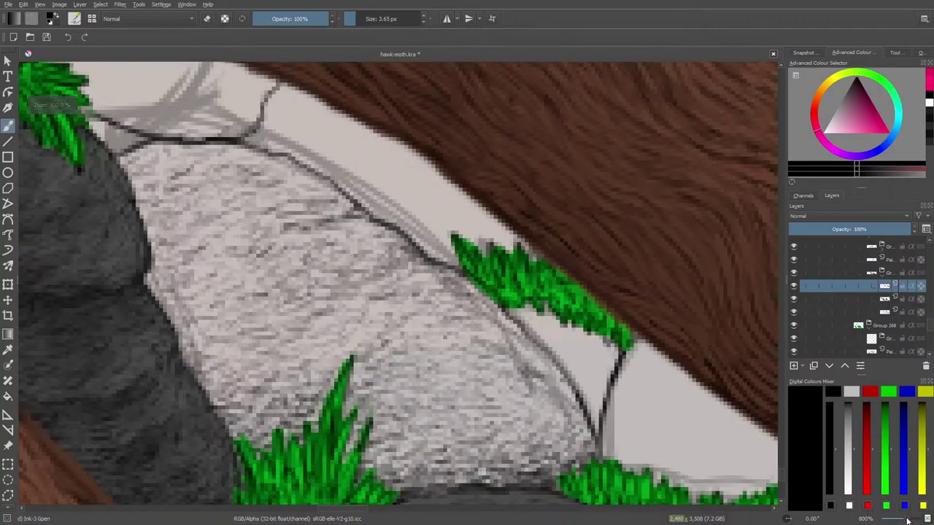
# Step: Ink short texture strokes along the grass edge of the pale rock beneath the lower end of the large root
pyautogui.scroll(1, 908, 521)
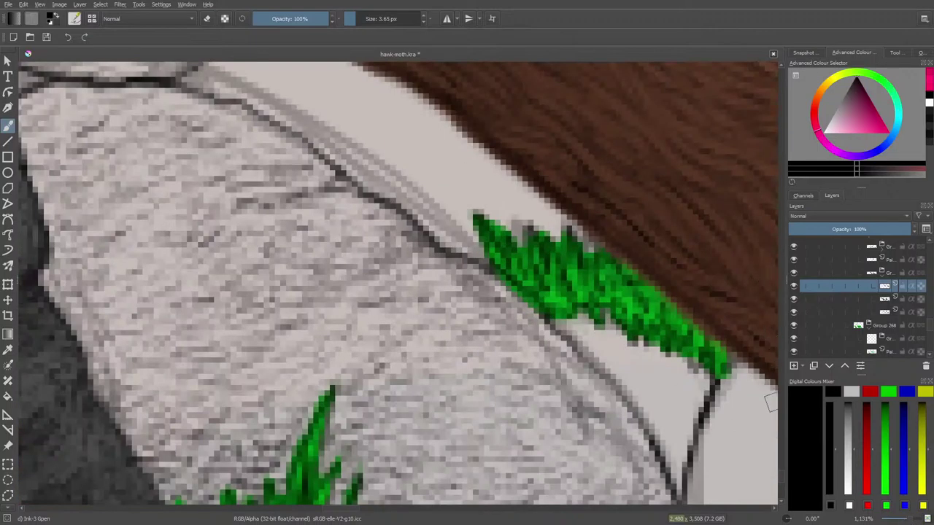
pyautogui.scroll(-4, 780, 476)
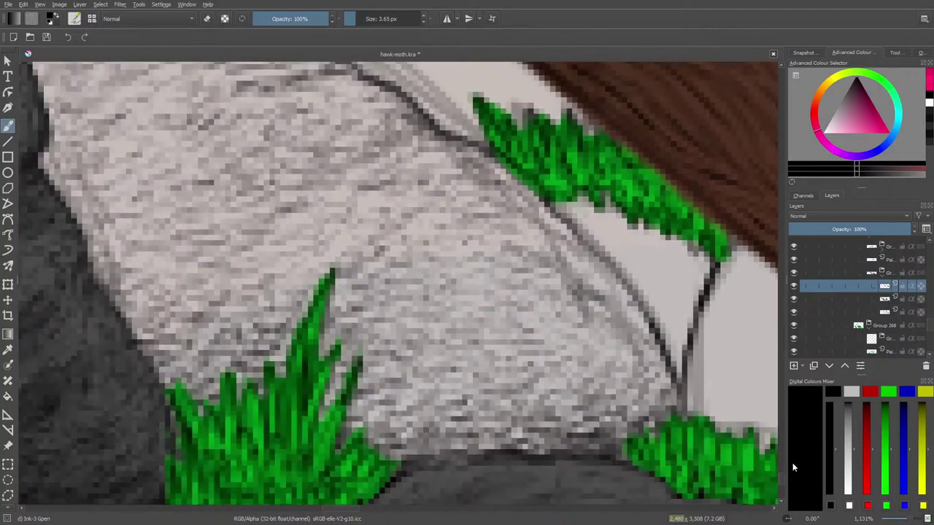
pyautogui.moveTo(342, 511); pyautogui.dragTo(360, 510)
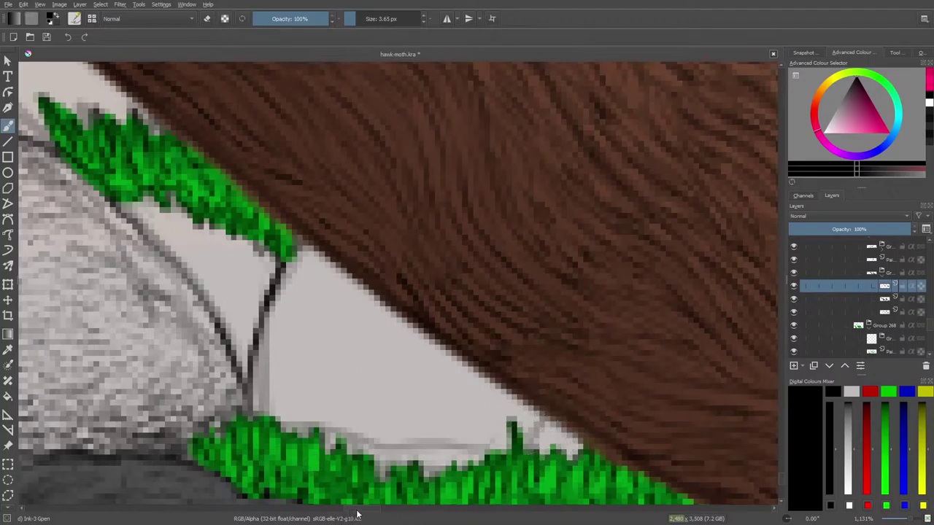
pyautogui.moveTo(357, 511)
pyautogui.mouseDown()
pyautogui.moveTo(349, 511)
pyautogui.moveTo(358, 513)
pyautogui.mouseUp()
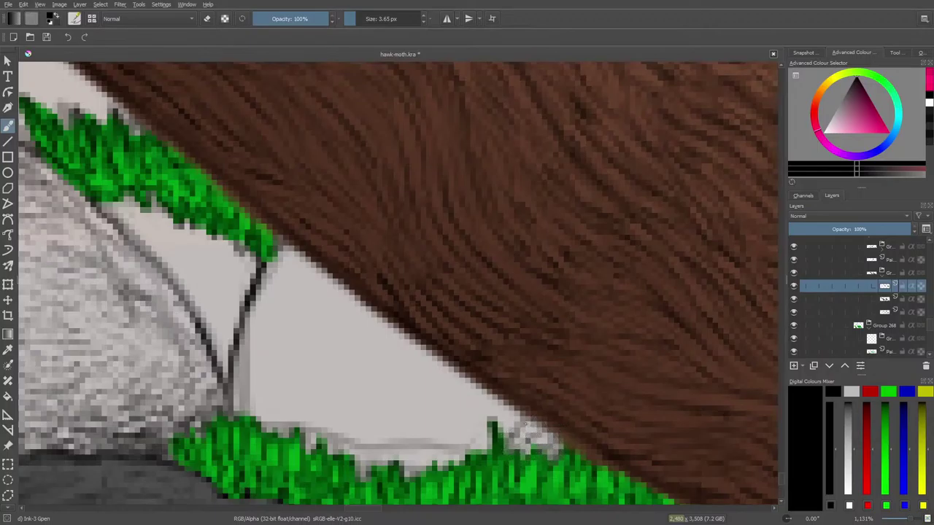
pyautogui.click(513, 424)
pyautogui.click(507, 424)
pyautogui.click(515, 415)
pyautogui.click(511, 410)
pyautogui.moveTo(493, 413)
pyautogui.mouseDown()
pyautogui.moveTo(460, 446)
pyautogui.moveTo(494, 437)
pyautogui.moveTo(461, 443)
pyautogui.moveTo(484, 448)
pyautogui.moveTo(436, 447)
pyautogui.mouseUp()
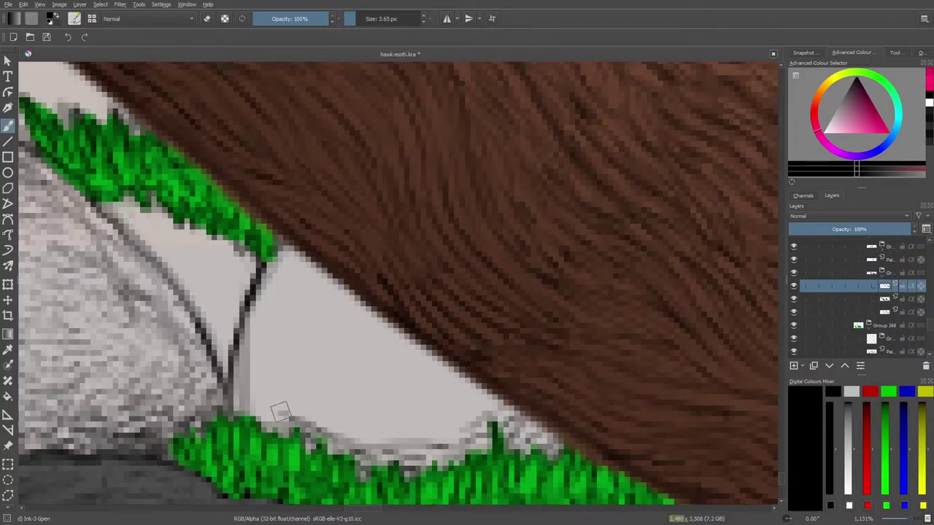
# Step: Hide the rough sketch layer and fill the rest of the rock under the root with short ink texture strokes
pyautogui.click(794, 313)
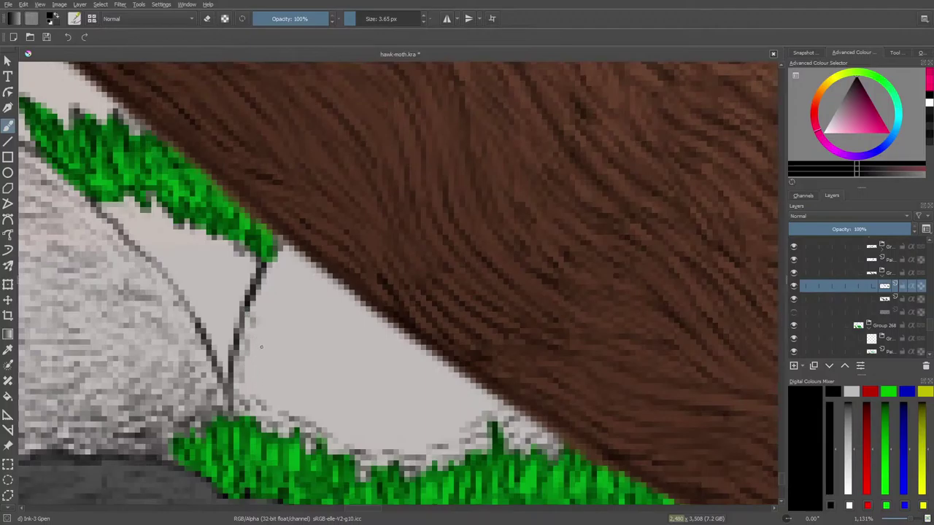
pyautogui.moveTo(261, 347)
pyautogui.mouseDown()
pyautogui.moveTo(276, 376)
pyautogui.moveTo(256, 364)
pyautogui.moveTo(268, 382)
pyautogui.moveTo(251, 381)
pyautogui.moveTo(289, 410)
pyautogui.moveTo(306, 409)
pyautogui.moveTo(297, 399)
pyautogui.moveTo(322, 411)
pyautogui.moveTo(333, 435)
pyautogui.moveTo(320, 419)
pyautogui.moveTo(356, 440)
pyautogui.moveTo(380, 440)
pyautogui.moveTo(381, 418)
pyautogui.moveTo(385, 441)
pyautogui.moveTo(399, 445)
pyautogui.moveTo(442, 435)
pyautogui.moveTo(446, 401)
pyautogui.mouseUp()
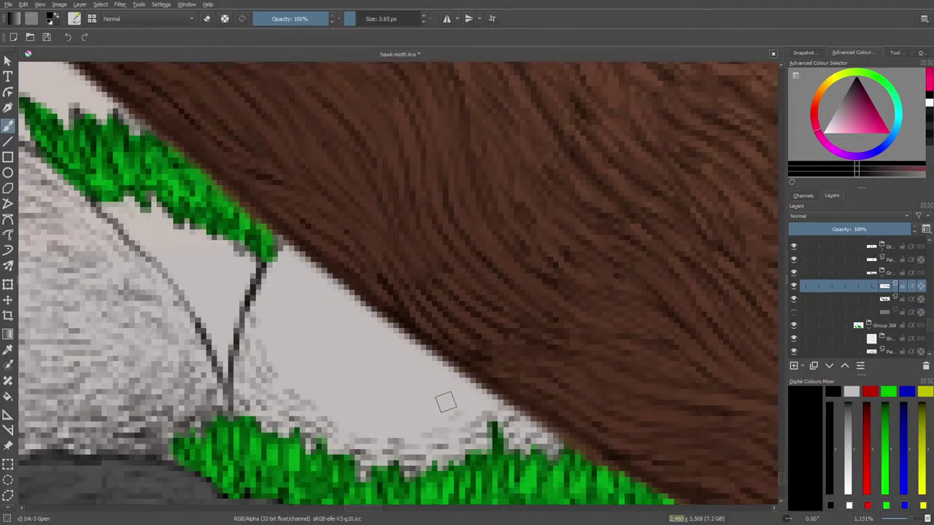
pyautogui.moveTo(497, 388)
pyautogui.mouseDown()
pyautogui.moveTo(499, 407)
pyautogui.moveTo(437, 417)
pyautogui.mouseUp()
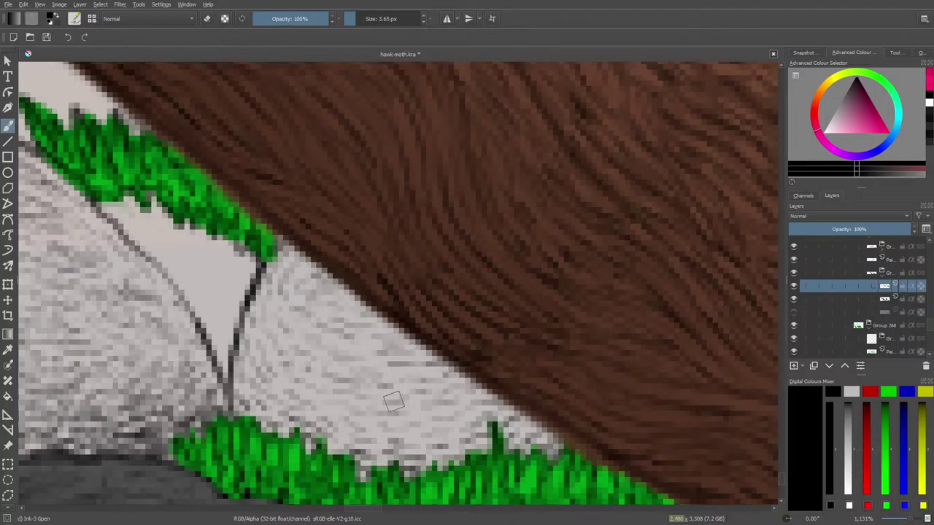
# Step: Ink the same short texture strokes across the small triangular rock wedged beneath the hanging grass tuft
pyautogui.moveTo(365, 509)
pyautogui.mouseDown()
pyautogui.moveTo(352, 512)
pyautogui.moveTo(362, 514)
pyautogui.mouseUp()
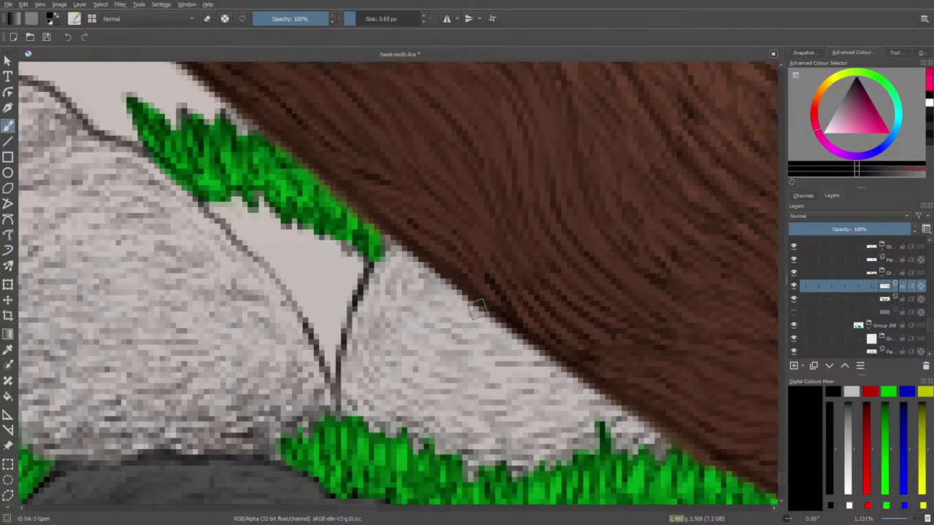
pyautogui.moveTo(353, 509); pyautogui.dragTo(346, 514)
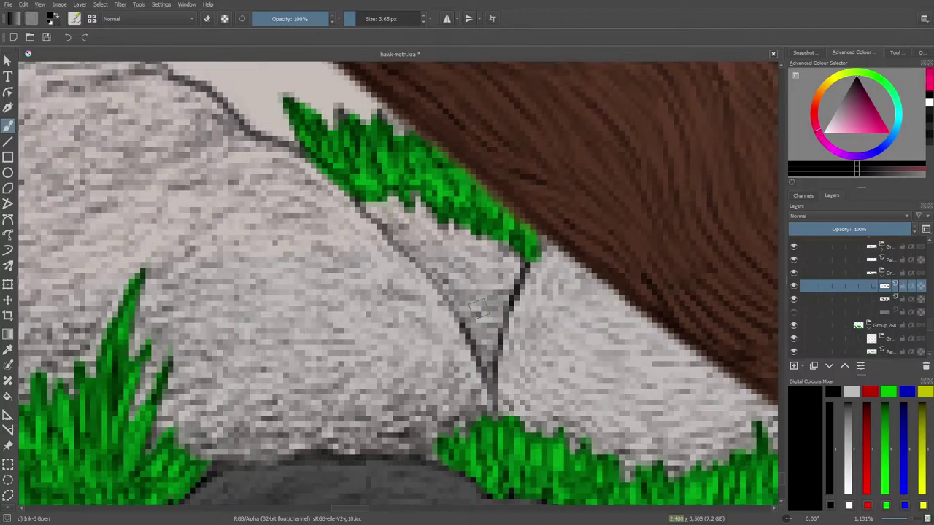
pyautogui.moveTo(343, 509); pyautogui.dragTo(355, 511)
pyautogui.hscroll(-2, 356, 514)
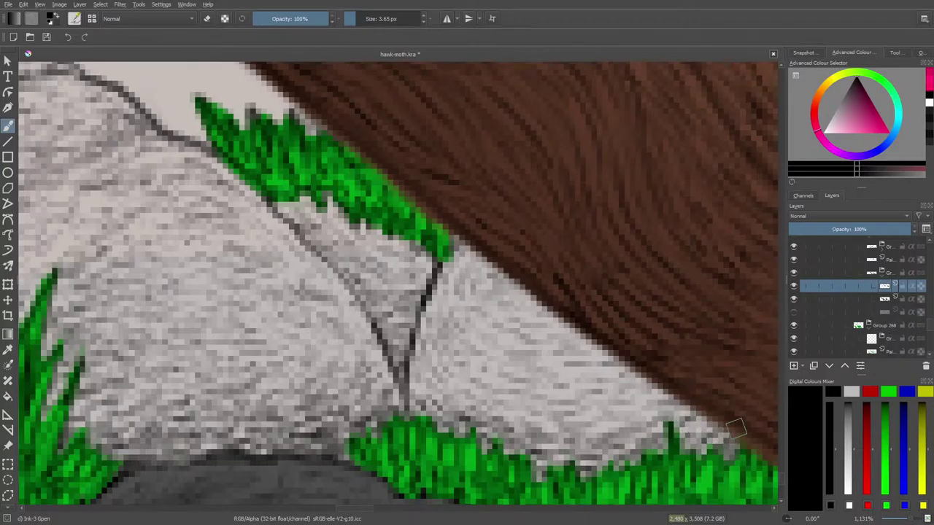
# Step: Ink short texture strokes over the upper rock between the root's underside and the grass on top of the dark rock
pyautogui.scroll(5, 781, 477)
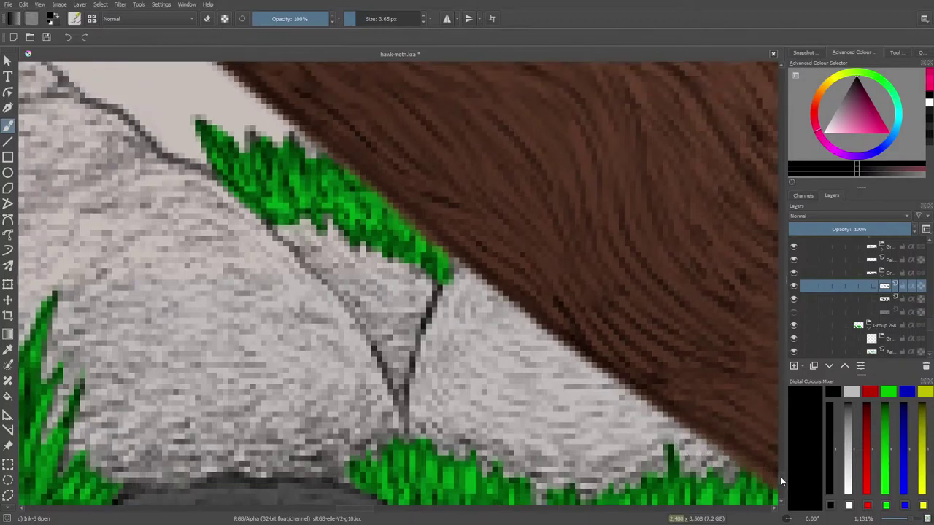
pyautogui.moveTo(779, 473); pyautogui.dragTo(780, 475)
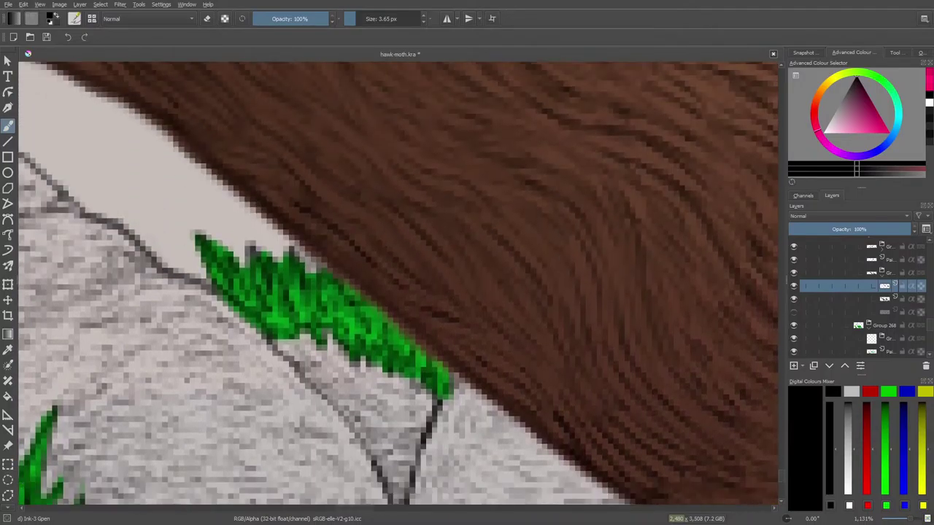
pyautogui.moveTo(354, 509); pyautogui.dragTo(321, 508)
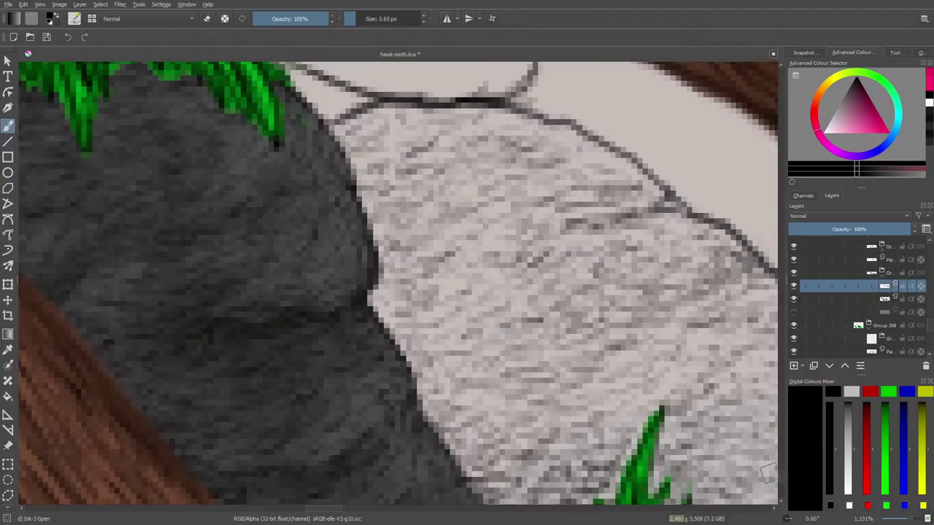
pyautogui.scroll(3, 779, 470)
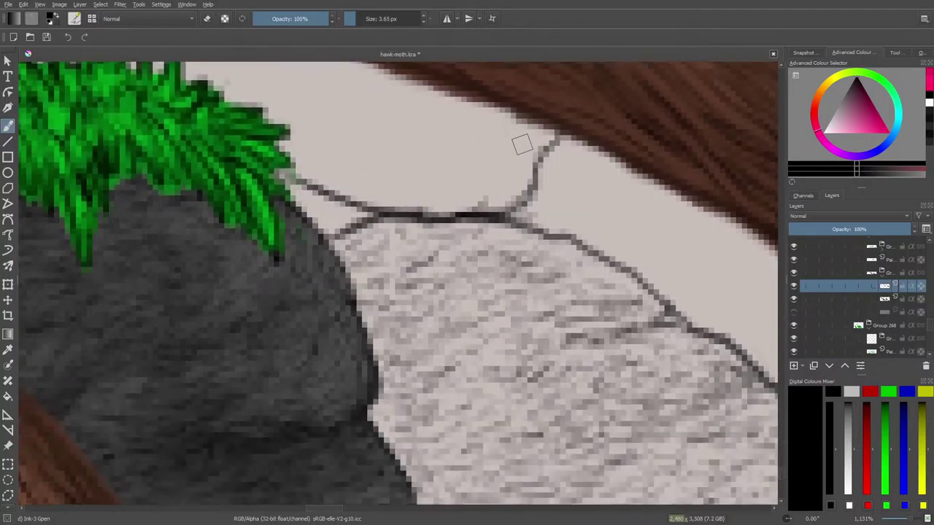
pyautogui.moveTo(552, 132)
pyautogui.mouseDown()
pyautogui.moveTo(519, 155)
pyautogui.moveTo(522, 184)
pyautogui.moveTo(488, 195)
pyautogui.moveTo(510, 183)
pyautogui.moveTo(479, 185)
pyautogui.moveTo(510, 190)
pyautogui.moveTo(471, 202)
pyautogui.moveTo(504, 201)
pyautogui.moveTo(463, 207)
pyautogui.moveTo(475, 197)
pyautogui.moveTo(442, 214)
pyautogui.mouseUp()
pyautogui.moveTo(502, 201)
pyautogui.mouseDown()
pyautogui.moveTo(526, 169)
pyautogui.moveTo(470, 165)
pyautogui.moveTo(515, 146)
pyautogui.moveTo(486, 146)
pyautogui.moveTo(535, 139)
pyautogui.moveTo(456, 110)
pyautogui.moveTo(505, 134)
pyautogui.moveTo(463, 139)
pyautogui.moveTo(467, 149)
pyautogui.moveTo(455, 148)
pyautogui.moveTo(494, 159)
pyautogui.moveTo(458, 158)
pyautogui.moveTo(470, 176)
pyautogui.moveTo(433, 193)
pyautogui.moveTo(449, 196)
pyautogui.moveTo(433, 209)
pyautogui.moveTo(353, 186)
pyautogui.moveTo(364, 198)
pyautogui.moveTo(383, 195)
pyautogui.moveTo(346, 180)
pyautogui.moveTo(427, 197)
pyautogui.moveTo(402, 180)
pyautogui.moveTo(441, 164)
pyautogui.moveTo(430, 159)
pyautogui.moveTo(460, 159)
pyautogui.moveTo(432, 152)
pyautogui.moveTo(450, 148)
pyautogui.moveTo(460, 117)
pyautogui.moveTo(488, 117)
pyautogui.mouseUp()
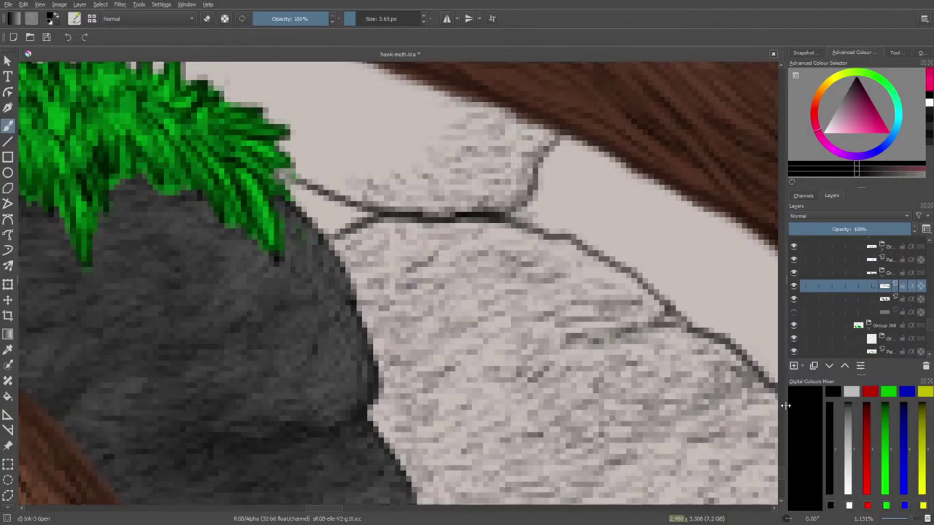
pyautogui.scroll(3, 777, 482)
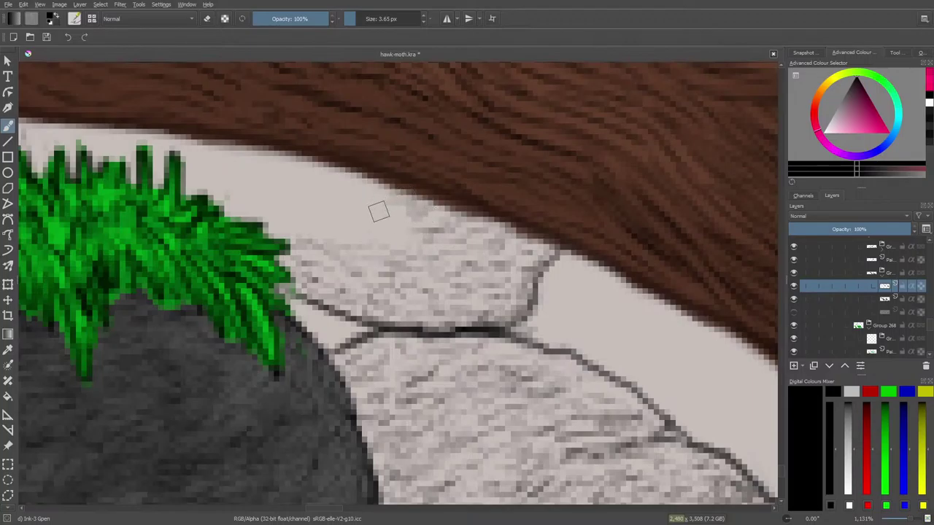
pyautogui.moveTo(327, 513)
pyautogui.mouseDown()
pyautogui.moveTo(317, 513)
pyautogui.moveTo(328, 514)
pyautogui.mouseUp()
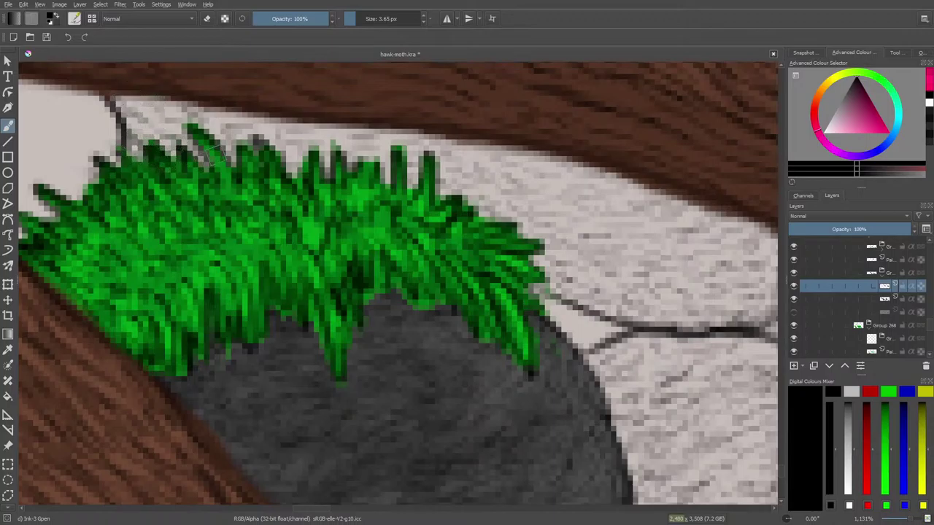
pyautogui.moveTo(301, 509); pyautogui.dragTo(318, 513)
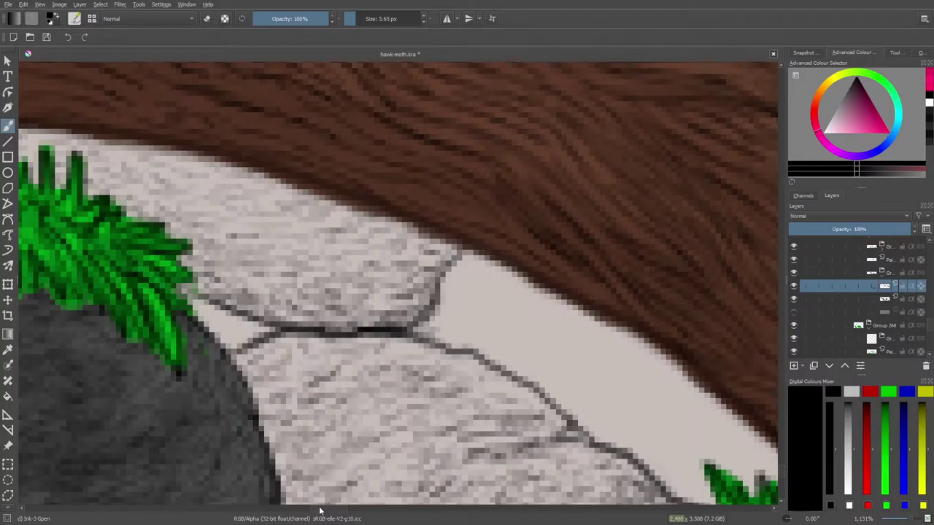
pyautogui.moveTo(319, 509); pyautogui.dragTo(304, 514)
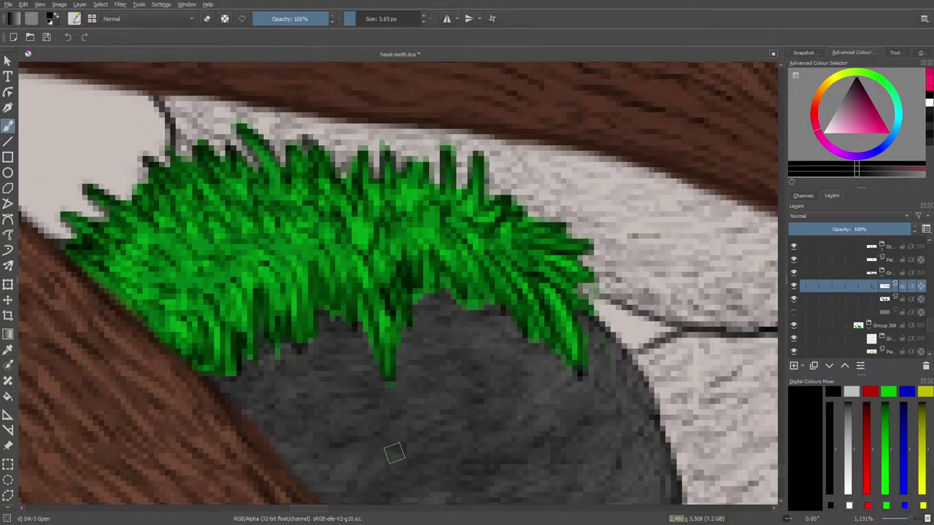
pyautogui.moveTo(314, 515); pyautogui.dragTo(322, 515)
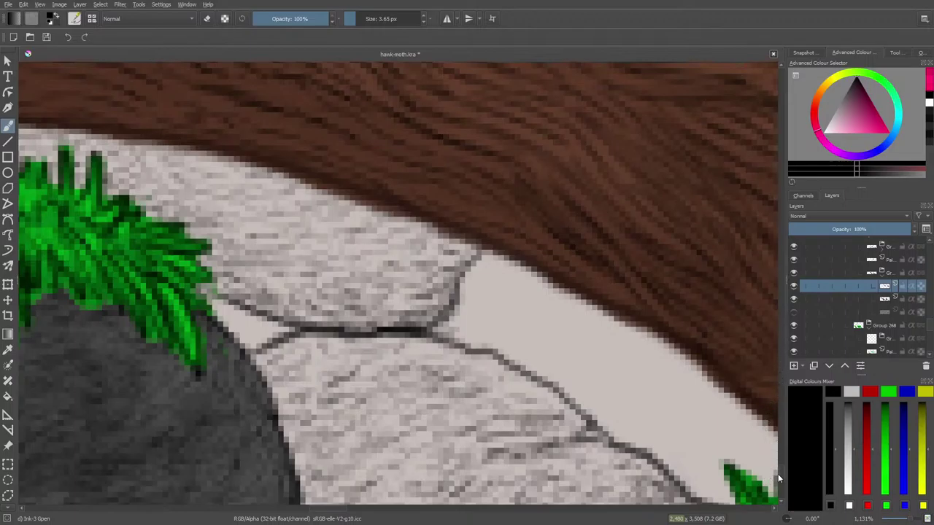
# Step: Select the rock colour layer directly below the ink layer, check it by hiding and showing it, and sample the dark rock's grey
pyautogui.scroll(-5, 778, 474)
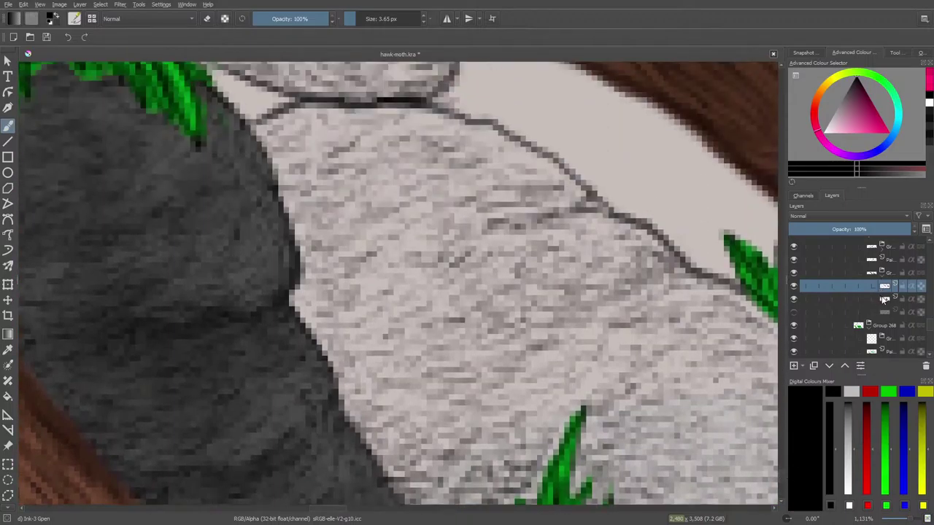
pyautogui.click(884, 300)
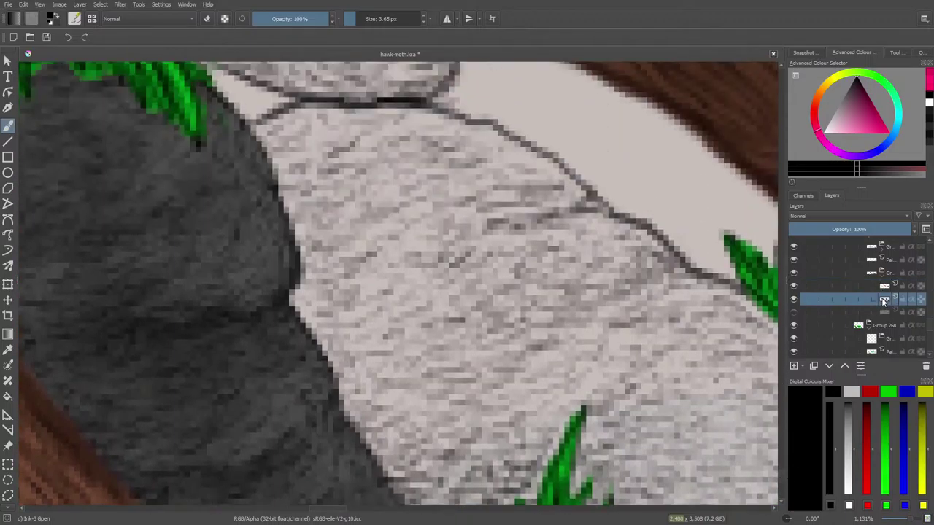
pyautogui.click(793, 300)
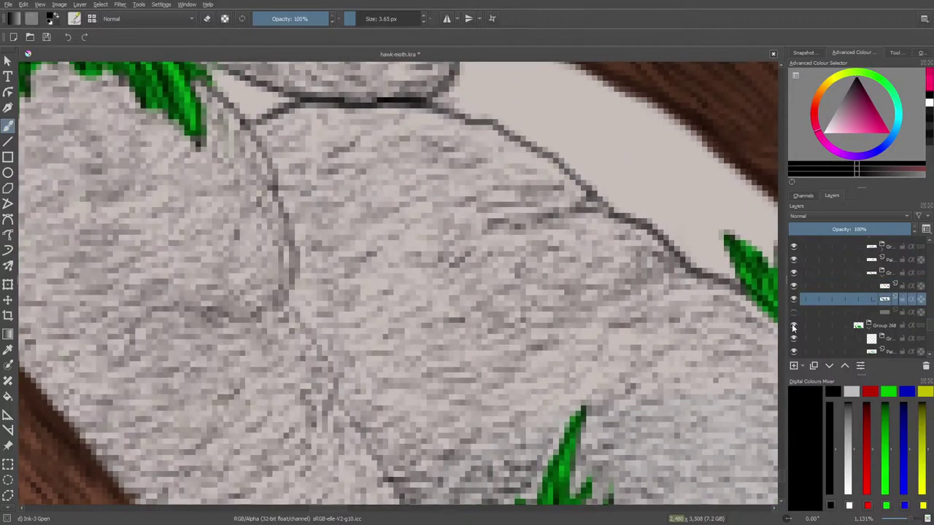
pyautogui.click(794, 326)
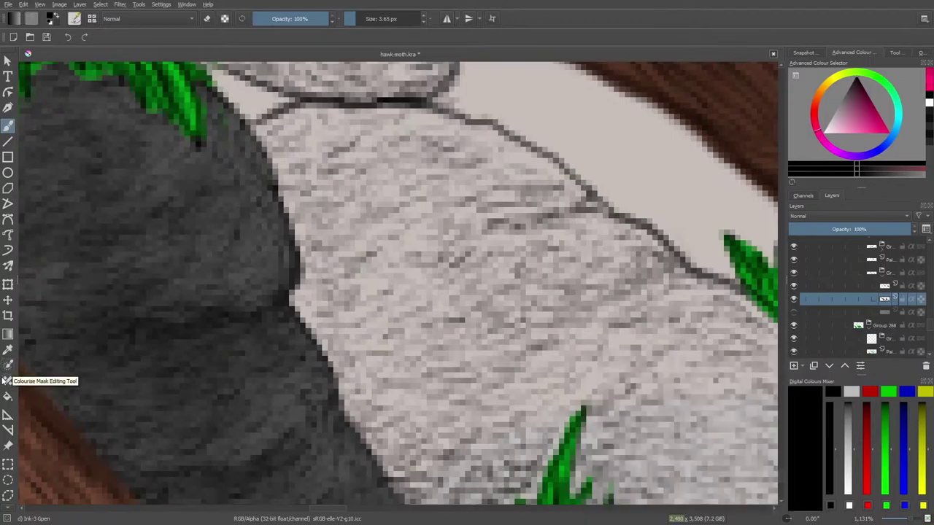
pyautogui.click(8, 350)
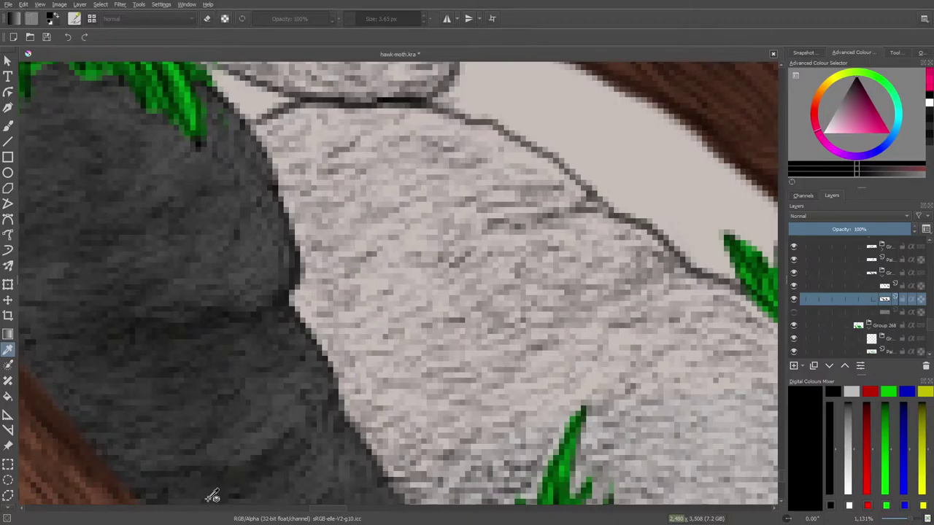
pyautogui.click(211, 441)
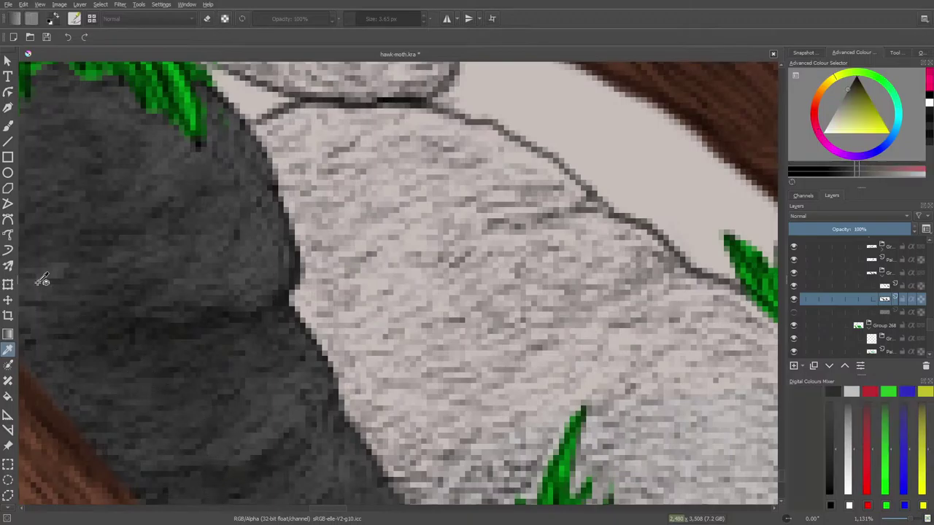
# Step: Return to the freehand brush and switch it to the Basic-1 preset
pyautogui.click(6, 126)
pyautogui.click(75, 19)
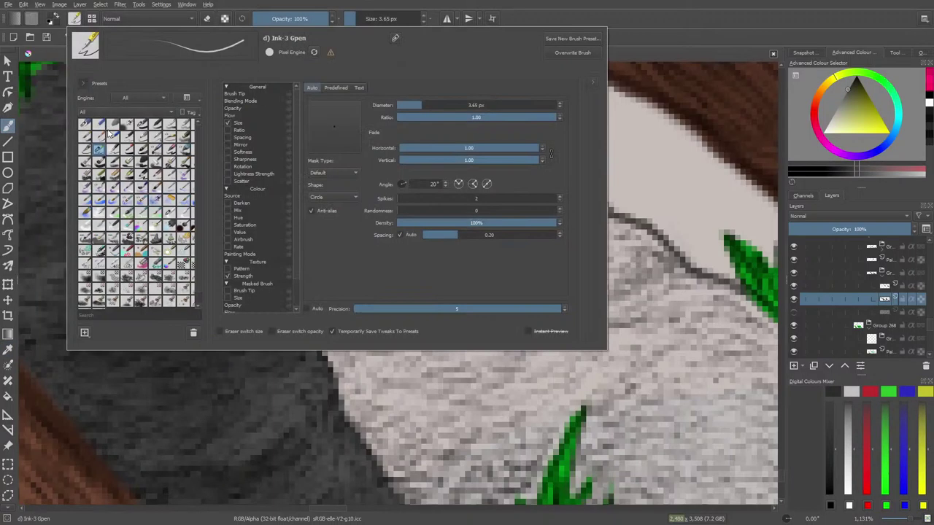
pyautogui.click(141, 125)
pyautogui.rightClick(46, 80)
pyautogui.click(57, 85)
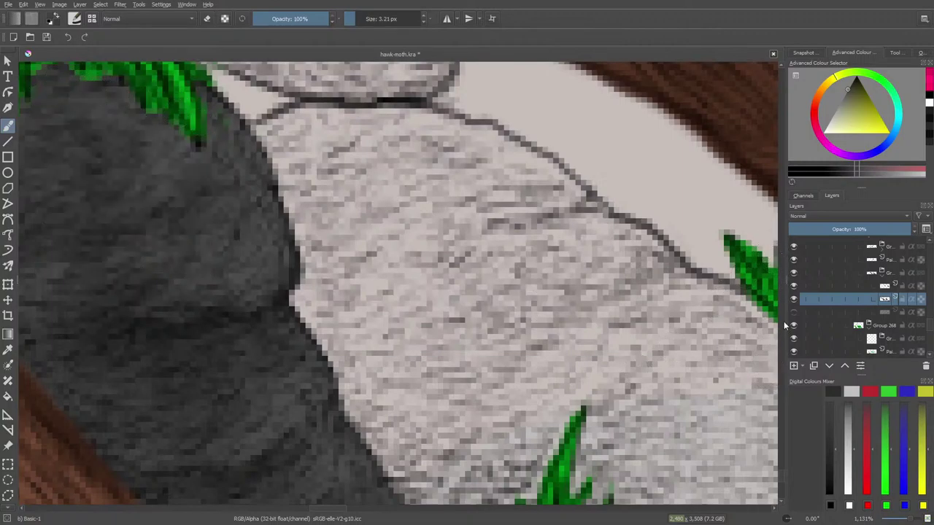
# Step: Paint dark grey base colour along the bottom edge of the large pale rock and around the grass blades
pyautogui.scroll(-4, 779, 477)
pyautogui.scroll(1, 780, 480)
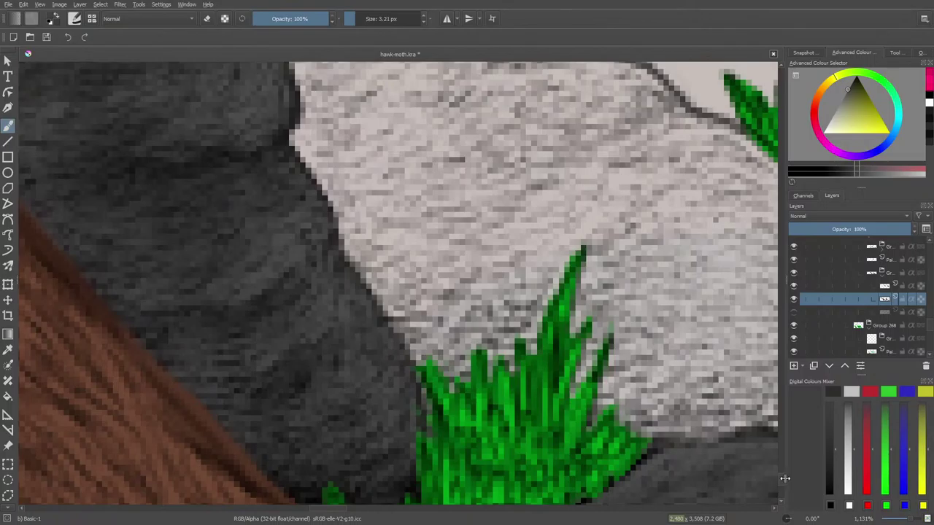
pyautogui.hscroll(5, 321, 496)
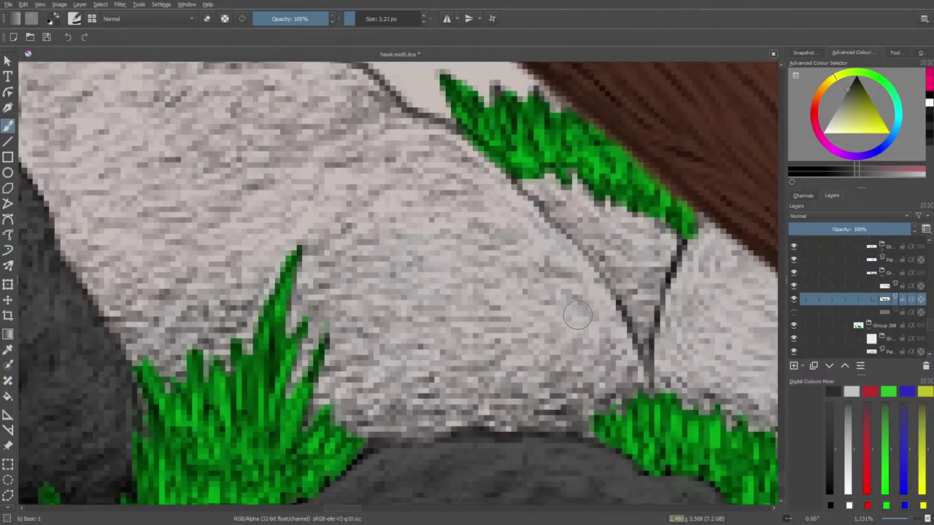
pyautogui.moveTo(642, 352)
pyautogui.mouseDown()
pyautogui.moveTo(575, 229)
pyautogui.moveTo(644, 342)
pyautogui.moveTo(566, 194)
pyautogui.moveTo(639, 299)
pyautogui.moveTo(588, 204)
pyautogui.moveTo(604, 231)
pyautogui.moveTo(603, 222)
pyautogui.moveTo(639, 254)
pyautogui.moveTo(620, 209)
pyautogui.moveTo(670, 285)
pyautogui.moveTo(646, 229)
pyautogui.moveTo(668, 224)
pyautogui.moveTo(679, 235)
pyautogui.moveTo(699, 217)
pyautogui.moveTo(669, 276)
pyautogui.moveTo(664, 266)
pyautogui.moveTo(556, 229)
pyautogui.moveTo(539, 184)
pyautogui.moveTo(519, 181)
pyautogui.moveTo(500, 196)
pyautogui.moveTo(515, 265)
pyautogui.moveTo(524, 253)
pyautogui.moveTo(493, 194)
pyautogui.moveTo(604, 346)
pyautogui.moveTo(482, 179)
pyautogui.moveTo(619, 347)
pyautogui.moveTo(493, 178)
pyautogui.moveTo(646, 368)
pyautogui.moveTo(550, 232)
pyautogui.moveTo(631, 366)
pyautogui.moveTo(572, 285)
pyautogui.moveTo(609, 346)
pyautogui.moveTo(613, 382)
pyautogui.moveTo(597, 424)
pyautogui.moveTo(533, 411)
pyautogui.moveTo(513, 415)
pyautogui.moveTo(565, 417)
pyautogui.moveTo(402, 425)
pyautogui.moveTo(422, 435)
pyautogui.moveTo(365, 424)
pyautogui.moveTo(347, 441)
pyautogui.moveTo(352, 429)
pyautogui.moveTo(310, 419)
pyautogui.moveTo(333, 355)
pyautogui.moveTo(304, 350)
pyautogui.moveTo(256, 366)
pyautogui.moveTo(291, 287)
pyautogui.moveTo(259, 306)
pyautogui.moveTo(201, 372)
pyautogui.moveTo(175, 350)
pyautogui.moveTo(150, 299)
pyautogui.mouseUp()
# Step: Paint dark grey base colour along the left edge and upper left corner of the large pale rock
pyautogui.moveTo(338, 508); pyautogui.dragTo(325, 508)
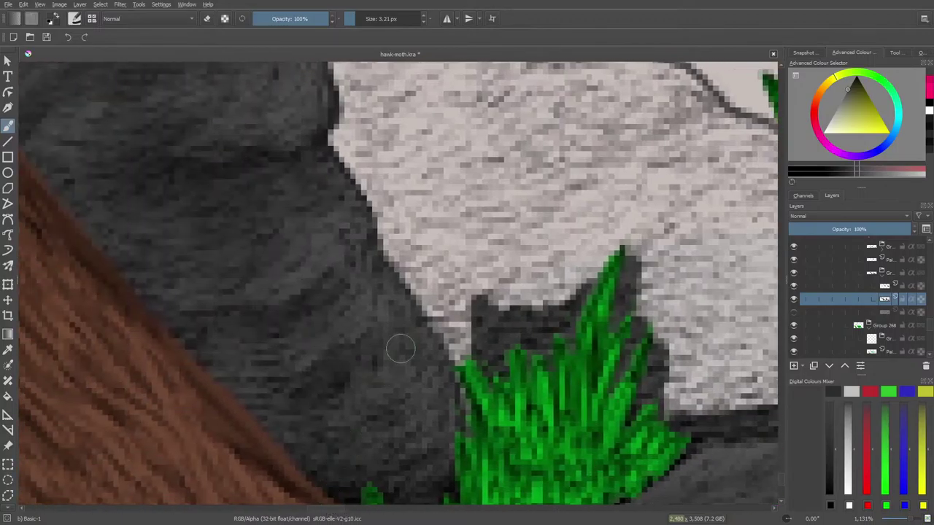
pyautogui.moveTo(446, 310); pyautogui.dragTo(480, 431)
pyautogui.moveTo(458, 328)
pyautogui.mouseDown()
pyautogui.moveTo(429, 283)
pyautogui.moveTo(447, 332)
pyautogui.moveTo(421, 290)
pyautogui.moveTo(474, 383)
pyautogui.moveTo(410, 261)
pyautogui.moveTo(411, 273)
pyautogui.moveTo(397, 253)
pyautogui.moveTo(450, 331)
pyautogui.moveTo(395, 223)
pyautogui.moveTo(384, 224)
pyautogui.moveTo(387, 234)
pyautogui.moveTo(374, 182)
pyautogui.moveTo(389, 221)
pyautogui.moveTo(339, 142)
pyautogui.moveTo(353, 120)
pyautogui.mouseUp()
pyautogui.scroll(4, 777, 473)
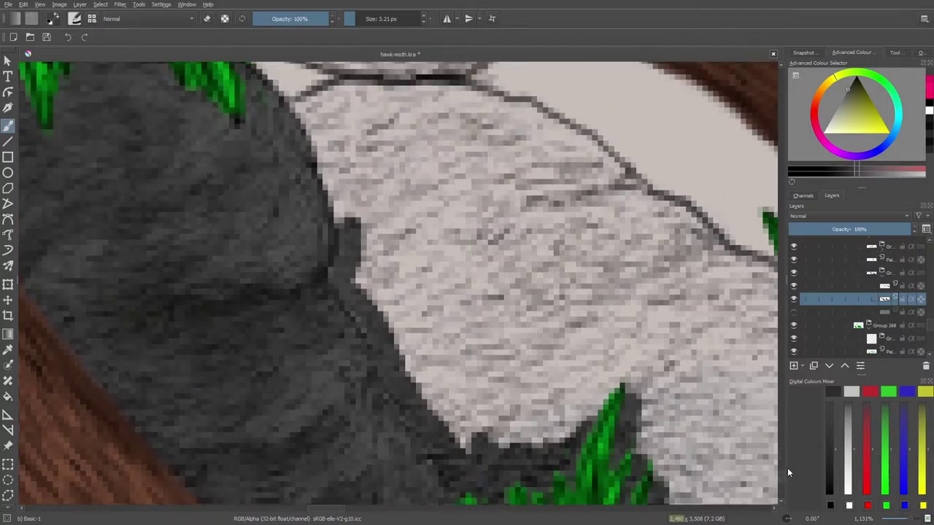
pyautogui.moveTo(343, 256)
pyautogui.mouseDown()
pyautogui.moveTo(346, 216)
pyautogui.moveTo(349, 245)
pyautogui.moveTo(334, 171)
pyautogui.moveTo(344, 273)
pyautogui.moveTo(337, 171)
pyautogui.moveTo(303, 103)
pyautogui.moveTo(306, 113)
pyautogui.moveTo(335, 93)
pyautogui.moveTo(396, 114)
pyautogui.moveTo(370, 168)
pyautogui.moveTo(351, 154)
pyautogui.moveTo(326, 110)
pyautogui.moveTo(366, 224)
pyautogui.moveTo(362, 290)
pyautogui.moveTo(373, 249)
pyautogui.moveTo(372, 124)
pyautogui.moveTo(360, 119)
pyautogui.moveTo(384, 169)
pyautogui.moveTo(403, 152)
pyautogui.moveTo(375, 94)
pyautogui.moveTo(356, 92)
pyautogui.moveTo(423, 100)
pyautogui.moveTo(384, 92)
pyautogui.moveTo(448, 89)
pyautogui.moveTo(445, 99)
pyautogui.moveTo(494, 122)
pyautogui.mouseUp()
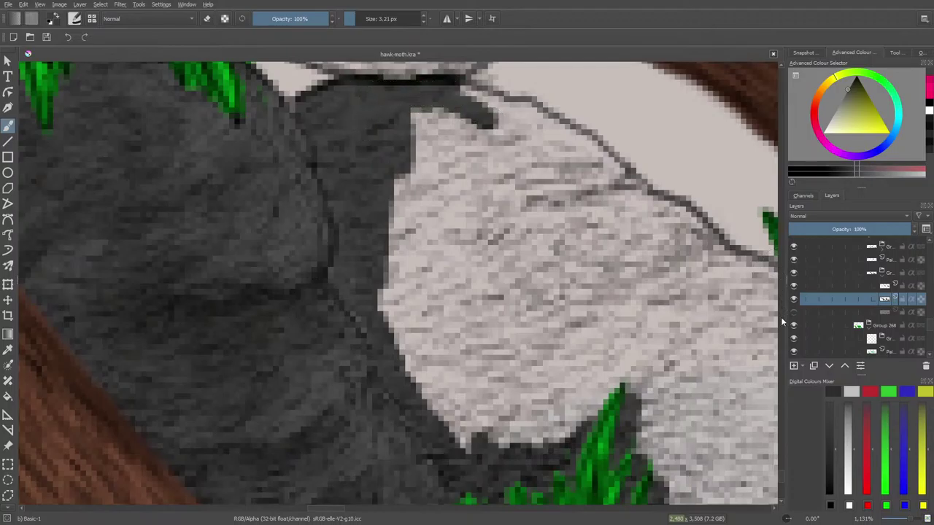
# Step: Continue the dark grey base along the large rock's upper and right edges, below the pale gap and the grass tuft
pyautogui.moveTo(780, 478); pyautogui.dragTo(780, 476)
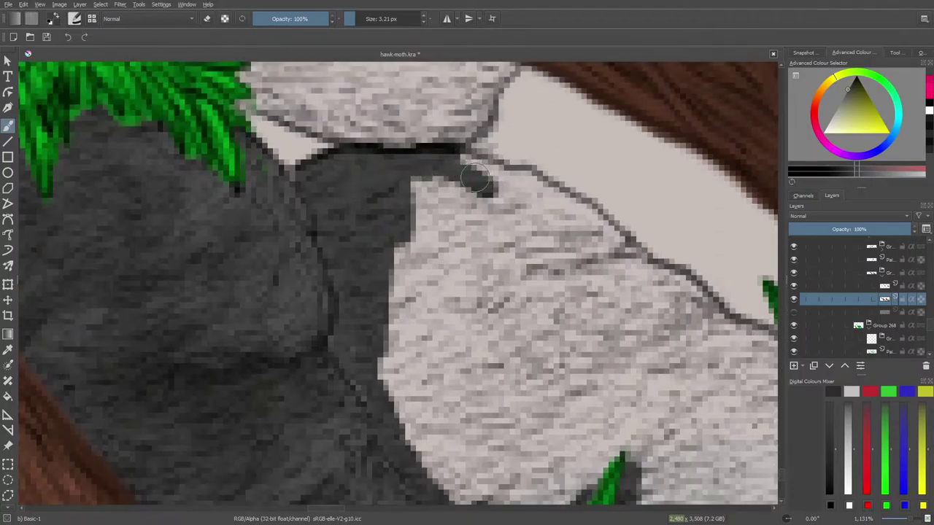
pyautogui.moveTo(449, 161)
pyautogui.mouseDown()
pyautogui.moveTo(543, 189)
pyautogui.moveTo(610, 246)
pyautogui.moveTo(530, 198)
pyautogui.moveTo(582, 242)
pyautogui.moveTo(546, 242)
pyautogui.moveTo(479, 179)
pyautogui.moveTo(548, 221)
pyautogui.moveTo(510, 237)
pyautogui.moveTo(432, 177)
pyautogui.moveTo(511, 234)
pyautogui.moveTo(498, 262)
pyautogui.moveTo(403, 200)
pyautogui.moveTo(494, 302)
pyautogui.moveTo(421, 273)
pyautogui.moveTo(460, 314)
pyautogui.mouseUp()
pyautogui.moveTo(320, 508); pyautogui.dragTo(344, 517)
pyautogui.moveTo(150, 252)
pyautogui.mouseDown()
pyautogui.moveTo(109, 206)
pyautogui.moveTo(151, 251)
pyautogui.moveTo(230, 304)
pyautogui.moveTo(183, 277)
pyautogui.moveTo(339, 379)
pyautogui.moveTo(272, 332)
pyautogui.moveTo(322, 357)
pyautogui.moveTo(280, 333)
pyautogui.moveTo(342, 390)
pyautogui.mouseUp()
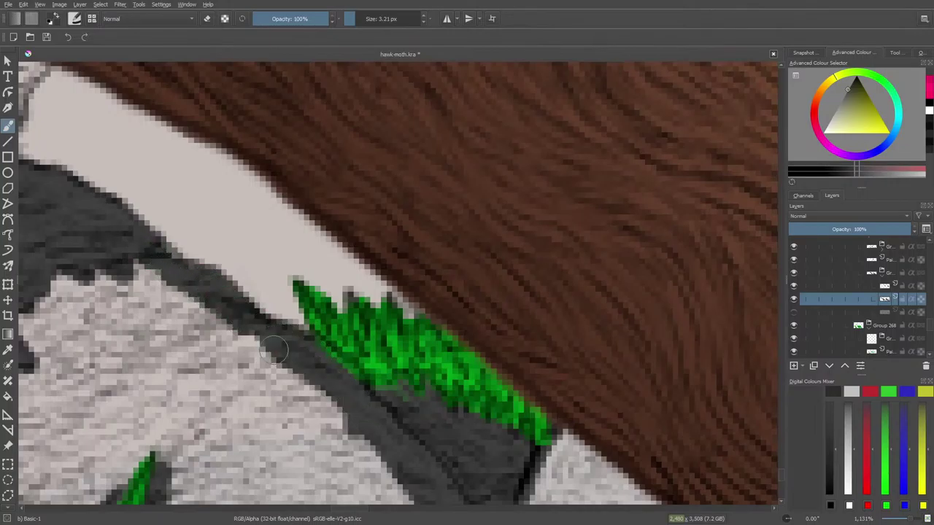
pyautogui.moveTo(251, 348); pyautogui.dragTo(373, 447)
pyautogui.moveTo(294, 389); pyautogui.dragTo(396, 481)
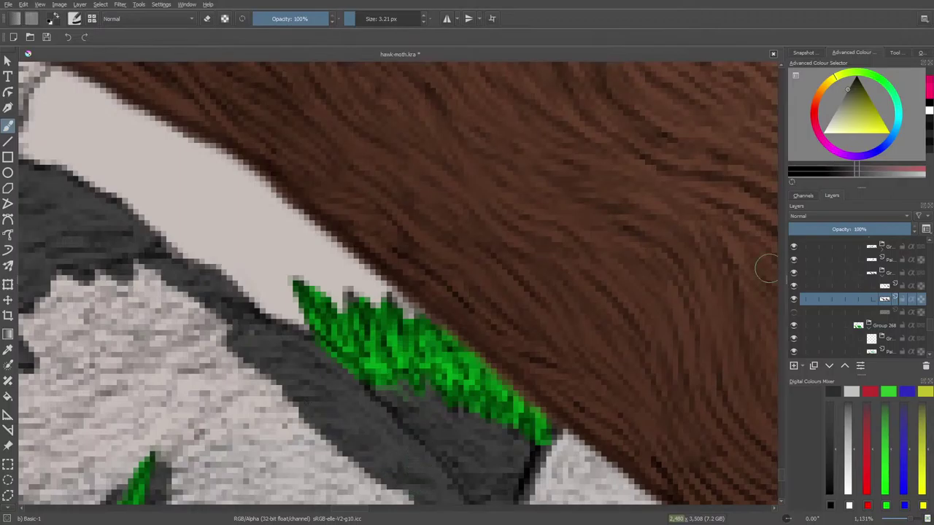
# Step: Enlarge the brush to 7.12 px and fill the rest of the large rock's interior with dark grey
pyautogui.scroll(-3, 779, 473)
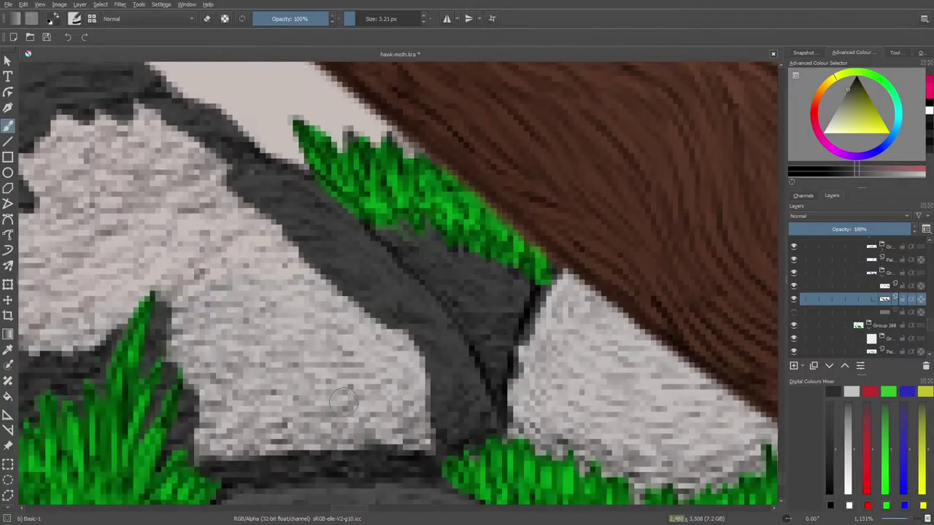
pyautogui.moveTo(343, 401)
pyautogui.mouseDown()
pyautogui.moveTo(397, 394)
pyautogui.moveTo(372, 374)
pyautogui.moveTo(379, 401)
pyautogui.mouseUp()
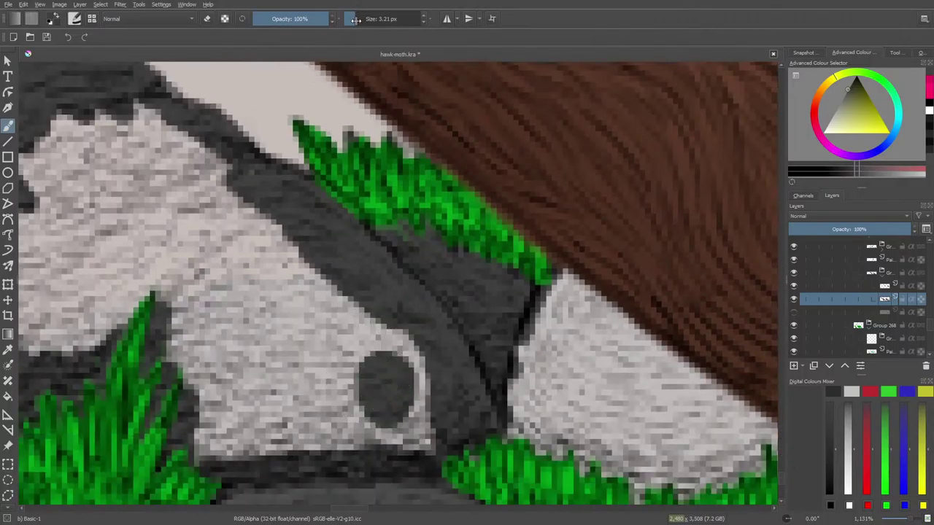
pyautogui.moveTo(355, 20); pyautogui.dragTo(357, 21)
pyautogui.moveTo(390, 401)
pyautogui.mouseDown()
pyautogui.moveTo(369, 340)
pyautogui.moveTo(372, 437)
pyautogui.moveTo(281, 371)
pyautogui.moveTo(287, 386)
pyautogui.moveTo(219, 412)
pyautogui.moveTo(183, 391)
pyautogui.moveTo(171, 359)
pyautogui.moveTo(282, 290)
pyautogui.mouseUp()
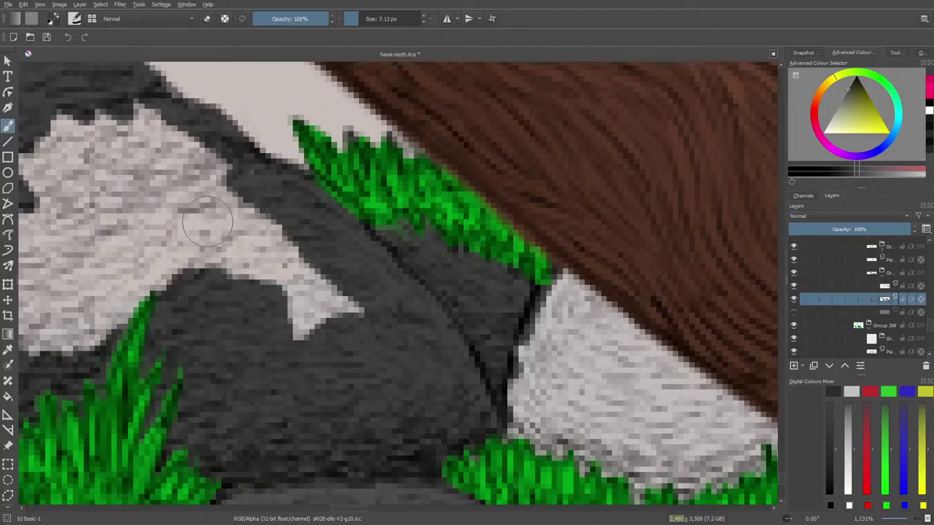
pyautogui.moveTo(197, 219)
pyautogui.mouseDown()
pyautogui.moveTo(217, 267)
pyautogui.moveTo(242, 232)
pyautogui.moveTo(243, 201)
pyautogui.moveTo(306, 332)
pyautogui.moveTo(329, 313)
pyautogui.moveTo(346, 265)
pyautogui.mouseUp()
pyautogui.moveTo(348, 511); pyautogui.dragTo(332, 512)
pyautogui.moveTo(280, 287)
pyautogui.mouseDown()
pyautogui.moveTo(271, 320)
pyautogui.moveTo(266, 291)
pyautogui.moveTo(287, 286)
pyautogui.moveTo(403, 334)
pyautogui.moveTo(419, 323)
pyautogui.moveTo(309, 216)
pyautogui.moveTo(337, 206)
pyautogui.moveTo(443, 261)
pyautogui.moveTo(307, 141)
pyautogui.moveTo(394, 170)
pyautogui.moveTo(501, 250)
pyautogui.moveTo(375, 118)
pyautogui.moveTo(448, 128)
pyautogui.moveTo(528, 184)
pyautogui.mouseUp()
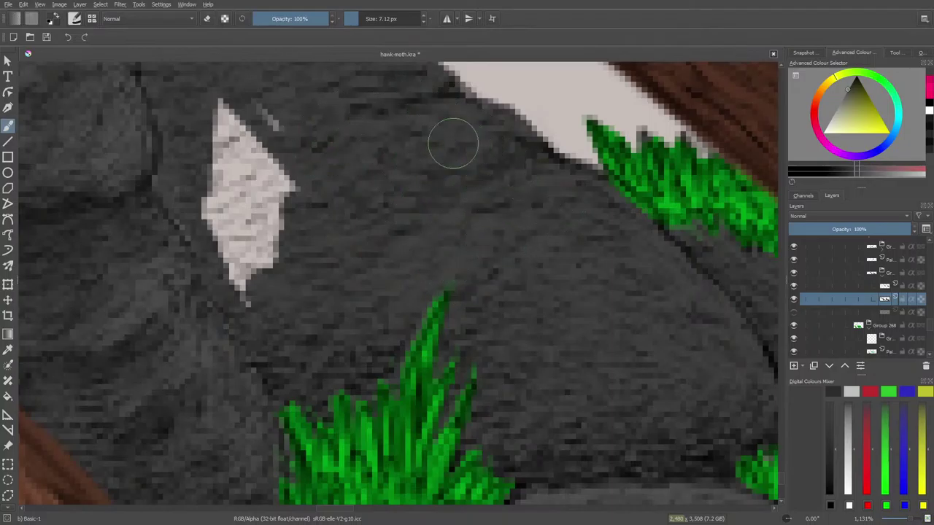
pyautogui.moveTo(254, 120)
pyautogui.mouseDown()
pyautogui.moveTo(273, 158)
pyautogui.moveTo(259, 202)
pyautogui.moveTo(241, 218)
pyautogui.moveTo(260, 255)
pyautogui.mouseUp()
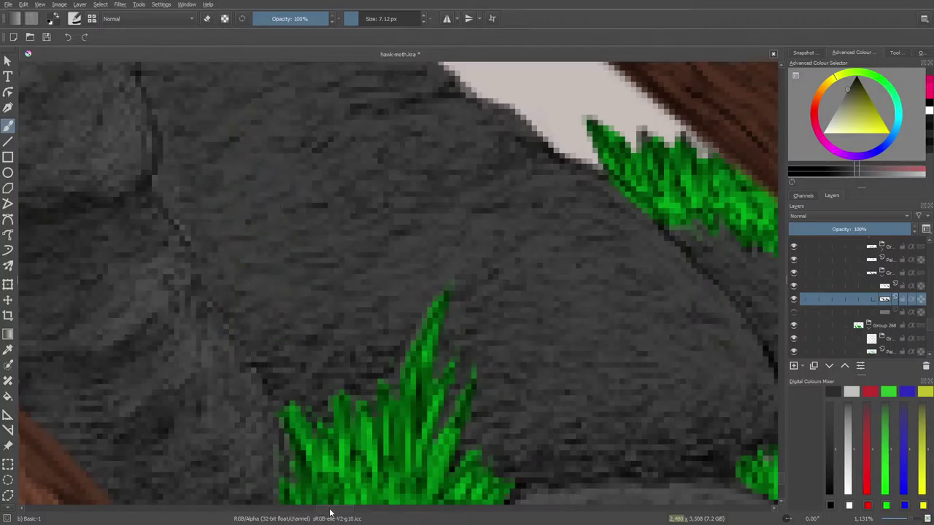
# Step: Fill the rock right of the forked crack and the upper rock between the root and the grass with dark grey
pyautogui.moveTo(330, 510); pyautogui.dragTo(362, 510)
pyautogui.moveTo(293, 307)
pyautogui.mouseDown()
pyautogui.moveTo(347, 358)
pyautogui.moveTo(350, 379)
pyautogui.moveTo(243, 332)
pyautogui.moveTo(213, 306)
pyautogui.moveTo(291, 377)
pyautogui.moveTo(323, 447)
pyautogui.moveTo(195, 422)
pyautogui.moveTo(339, 476)
pyautogui.moveTo(258, 432)
pyautogui.moveTo(324, 479)
pyautogui.moveTo(396, 487)
pyautogui.moveTo(419, 418)
pyautogui.moveTo(455, 422)
pyautogui.moveTo(508, 469)
pyautogui.moveTo(548, 475)
pyautogui.mouseUp()
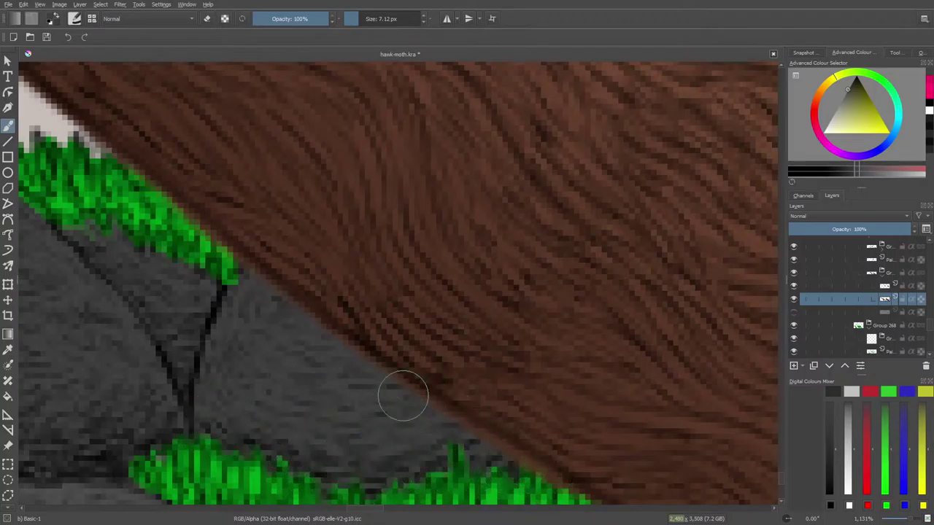
pyautogui.moveTo(354, 509); pyautogui.dragTo(305, 509)
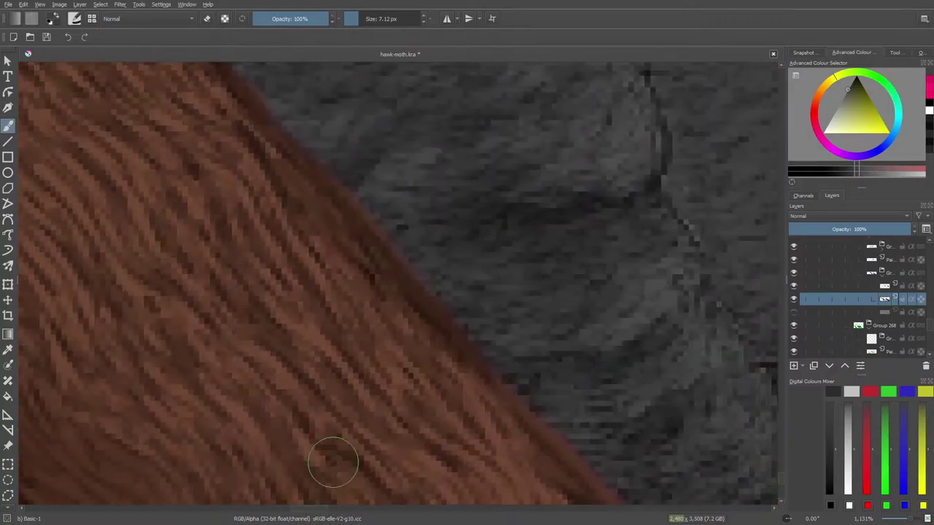
pyautogui.moveTo(780, 480); pyautogui.dragTo(782, 461)
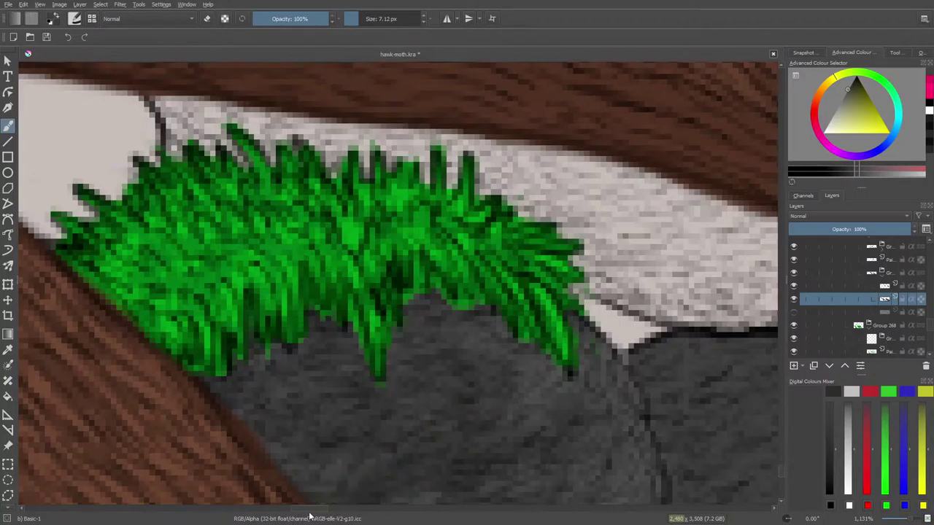
pyautogui.hscroll(5, 317, 514)
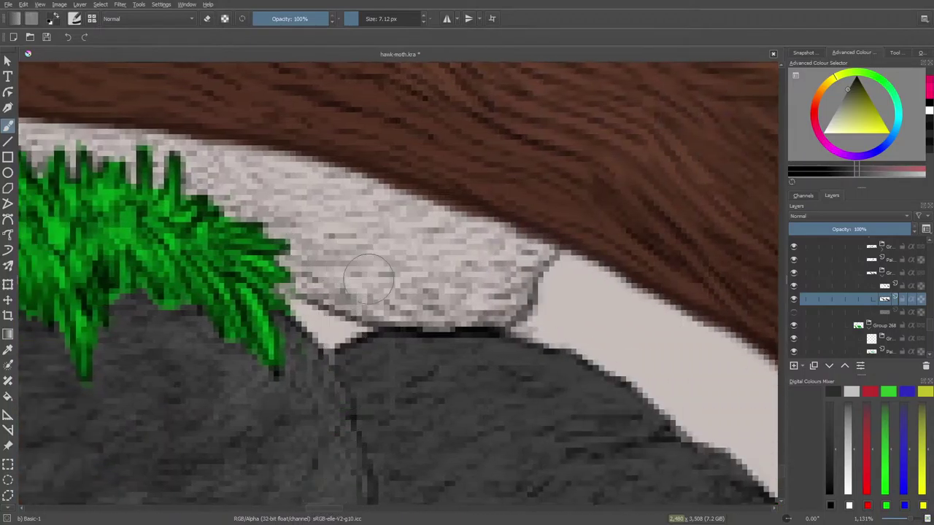
pyautogui.moveTo(413, 306)
pyautogui.mouseDown()
pyautogui.moveTo(325, 246)
pyautogui.moveTo(369, 277)
pyautogui.moveTo(323, 260)
pyautogui.moveTo(320, 276)
pyautogui.moveTo(340, 294)
pyautogui.moveTo(244, 247)
pyautogui.moveTo(266, 248)
pyautogui.moveTo(189, 164)
pyautogui.moveTo(322, 231)
pyautogui.moveTo(302, 203)
pyautogui.moveTo(226, 148)
pyautogui.moveTo(312, 175)
pyautogui.moveTo(237, 149)
pyautogui.moveTo(207, 152)
pyautogui.moveTo(391, 193)
pyautogui.moveTo(500, 263)
pyautogui.moveTo(486, 239)
pyautogui.moveTo(525, 242)
pyautogui.moveTo(527, 259)
pyautogui.moveTo(496, 319)
pyautogui.moveTo(468, 321)
pyautogui.moveTo(448, 319)
pyautogui.moveTo(403, 237)
pyautogui.moveTo(375, 240)
pyautogui.mouseUp()
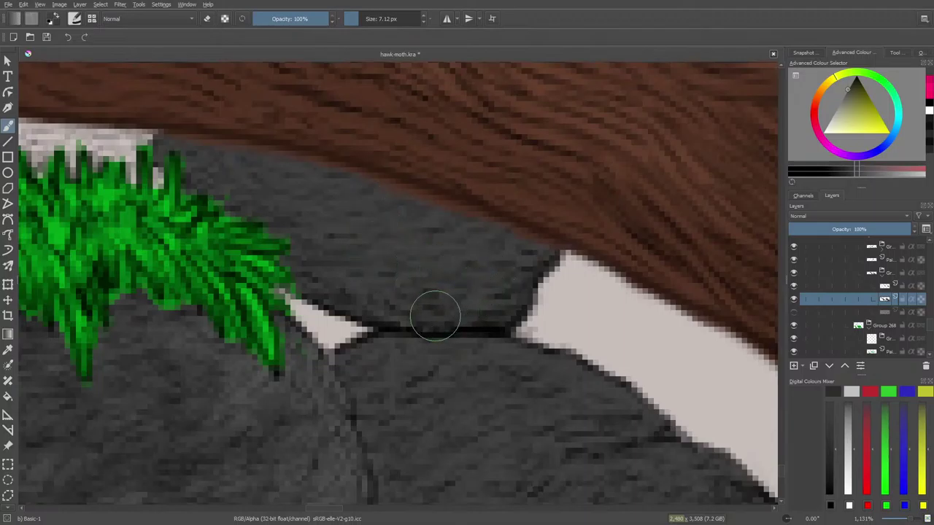
pyautogui.moveTo(315, 510); pyautogui.dragTo(294, 510)
pyautogui.moveTo(544, 157)
pyautogui.mouseDown()
pyautogui.moveTo(506, 187)
pyautogui.moveTo(479, 185)
pyautogui.moveTo(463, 122)
pyautogui.moveTo(418, 132)
pyautogui.moveTo(375, 160)
pyautogui.moveTo(356, 147)
pyautogui.moveTo(355, 109)
pyautogui.moveTo(294, 154)
pyautogui.moveTo(290, 106)
pyautogui.moveTo(266, 85)
pyautogui.moveTo(299, 125)
pyautogui.mouseUp()
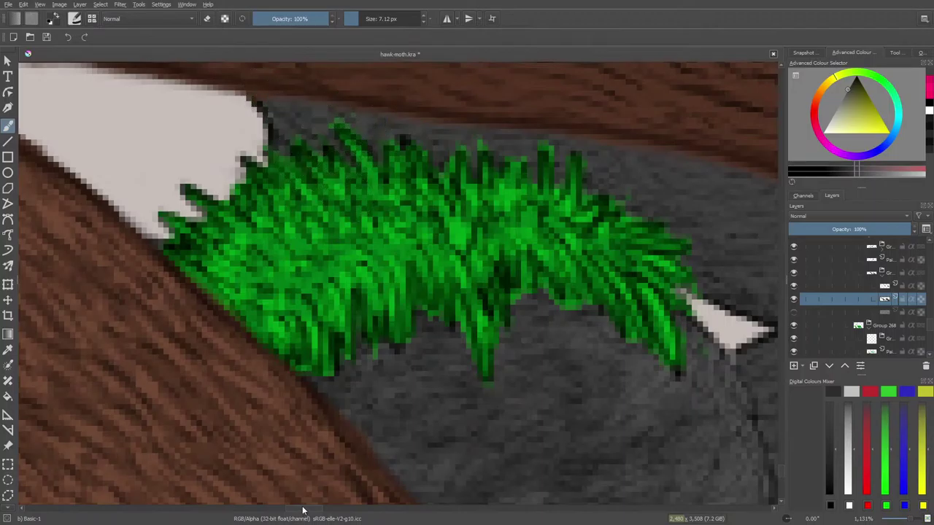
# Step: Sample the lighter grey from the neighbouring left rock's highlight and return to the freehand brush at 2.81 px
pyautogui.moveTo(301, 511); pyautogui.dragTo(317, 507)
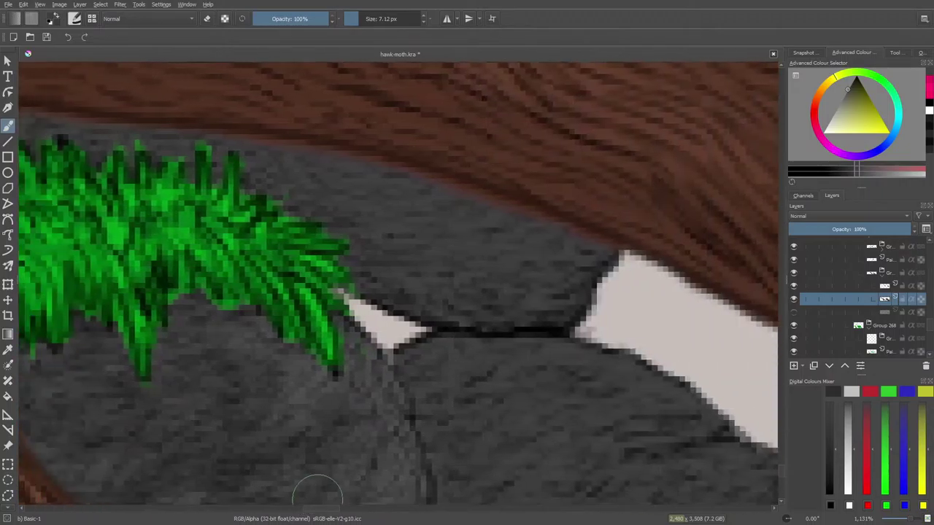
pyautogui.click(8, 348)
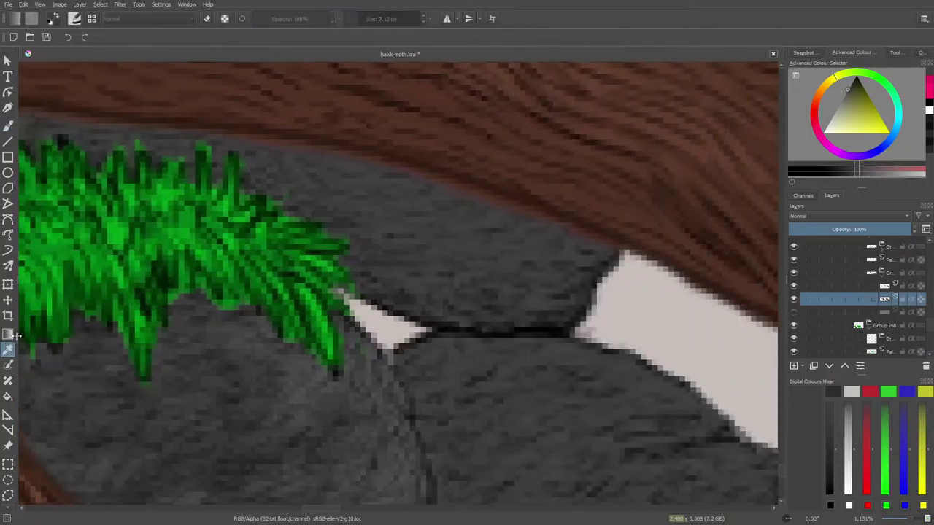
pyautogui.scroll(-5, 780, 471)
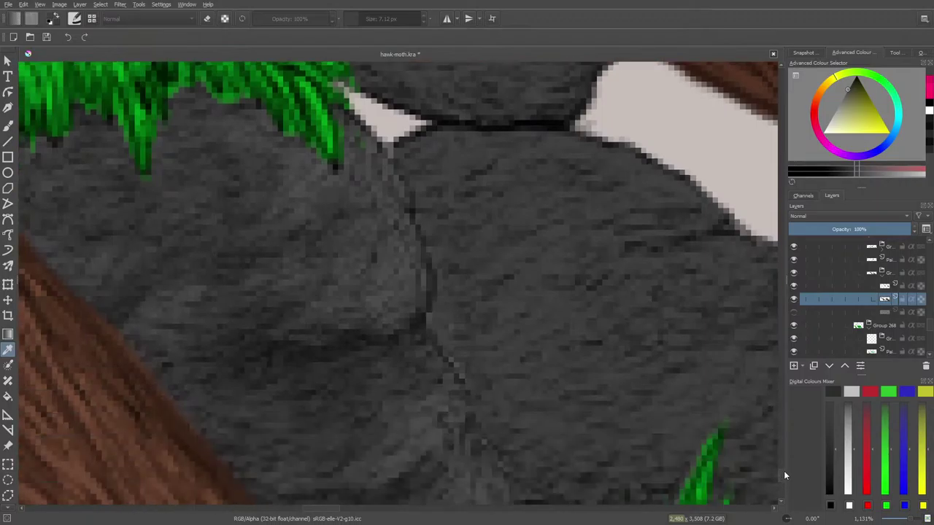
pyautogui.click(378, 294)
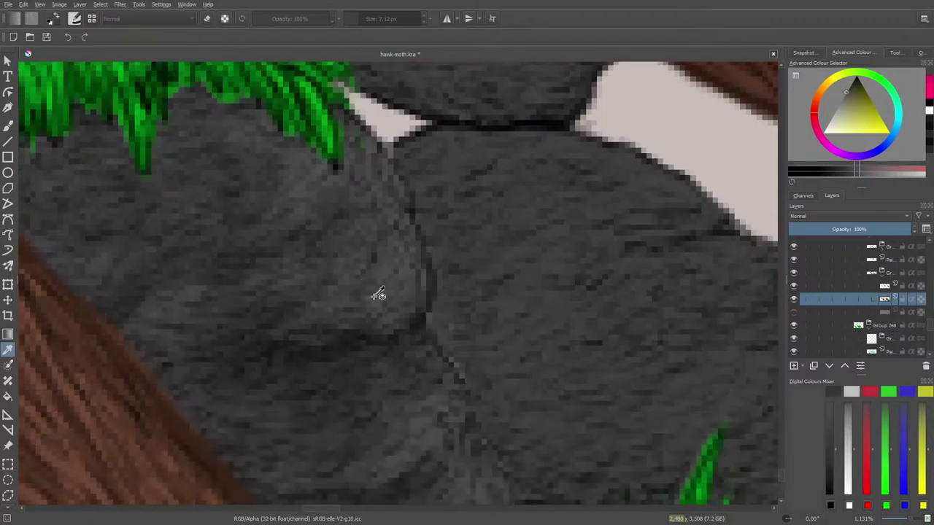
pyautogui.click(8, 125)
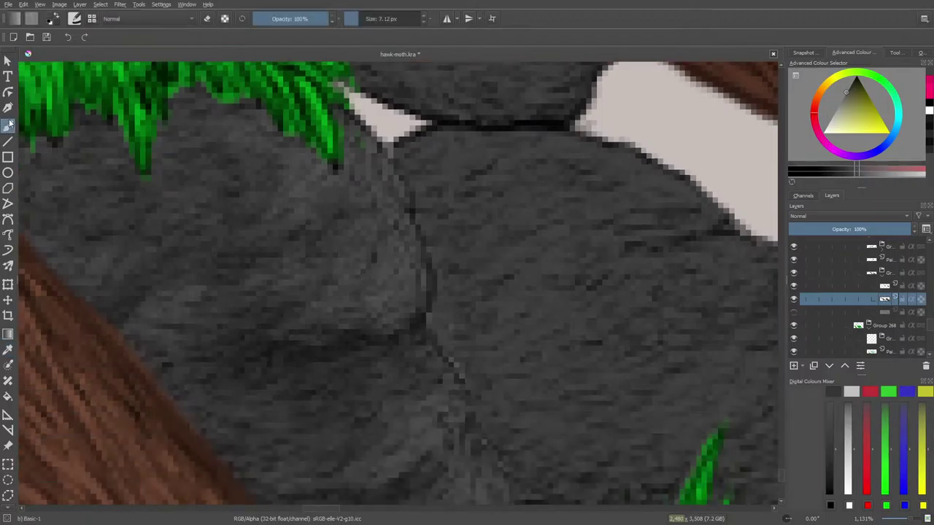
pyautogui.click(74, 18)
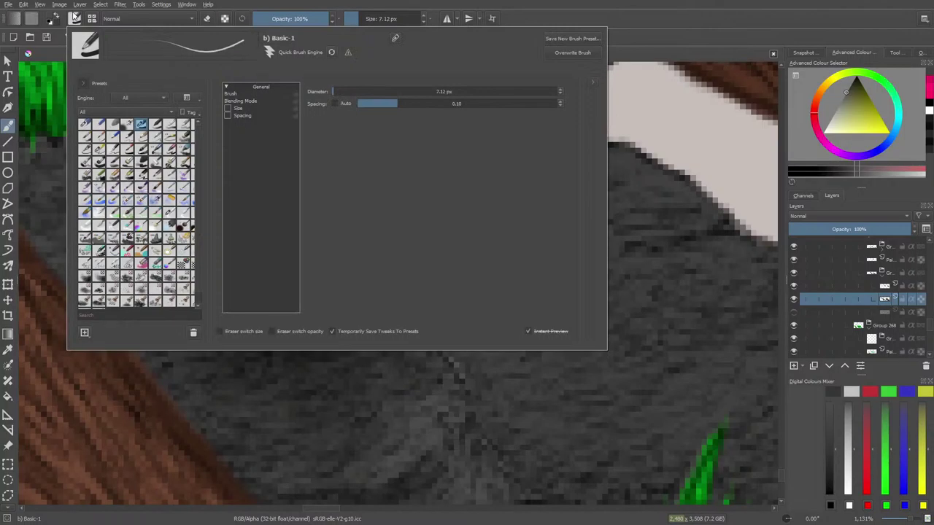
pyautogui.click(354, 18)
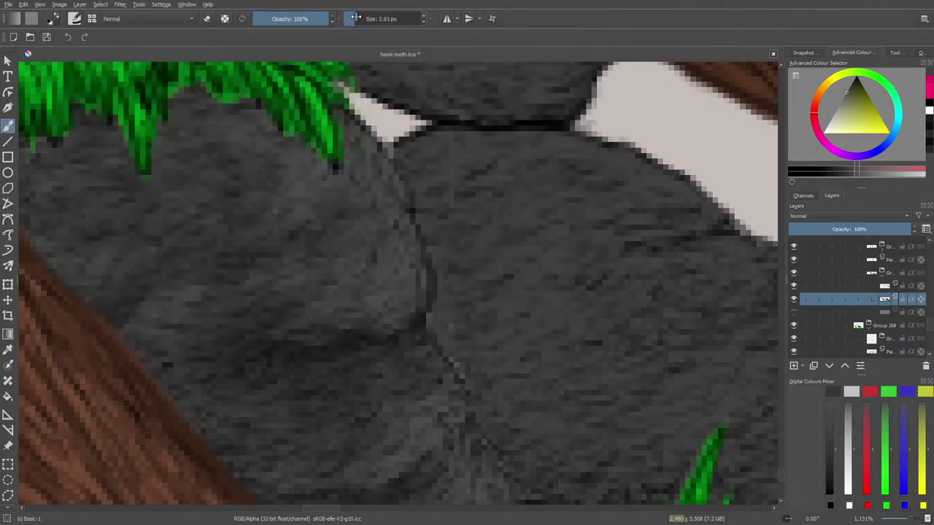
# Step: Switch the brush to the Basic-2 Opacity preset and turn on Preserve Alpha
pyautogui.moveTo(323, 512); pyautogui.dragTo(340, 515)
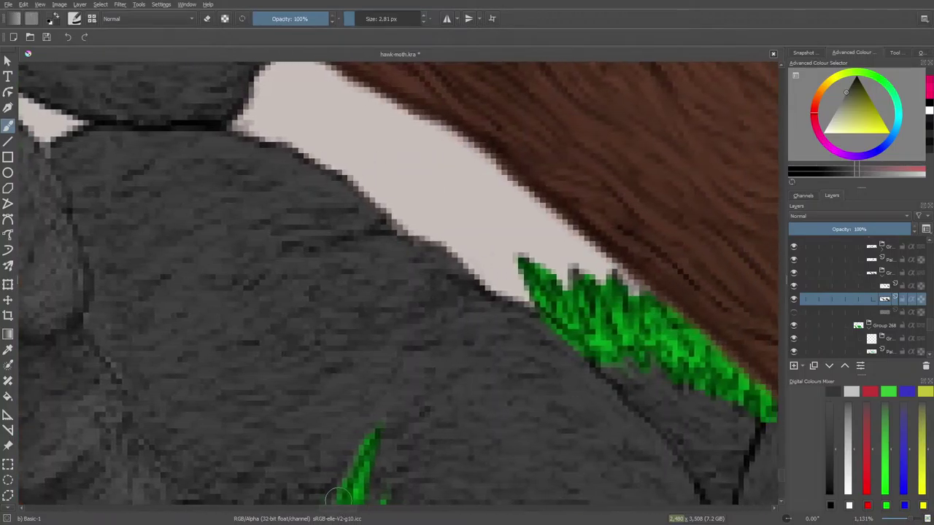
pyautogui.click(75, 18)
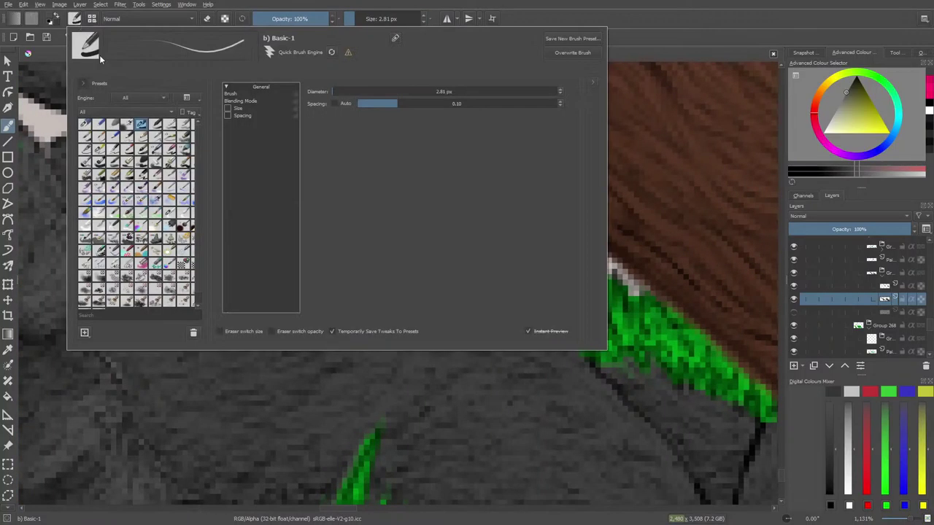
pyautogui.click(158, 124)
pyautogui.rightClick(410, 375)
pyautogui.click(318, 199)
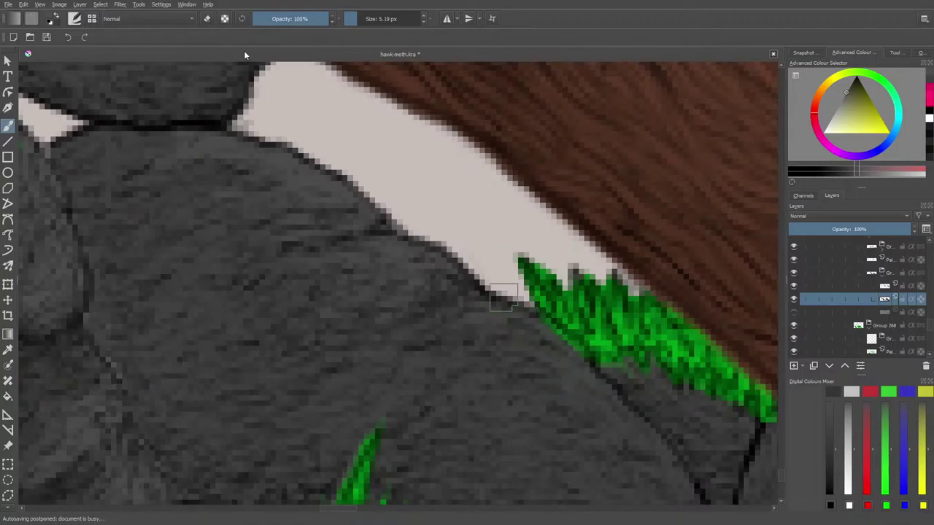
pyautogui.click(225, 18)
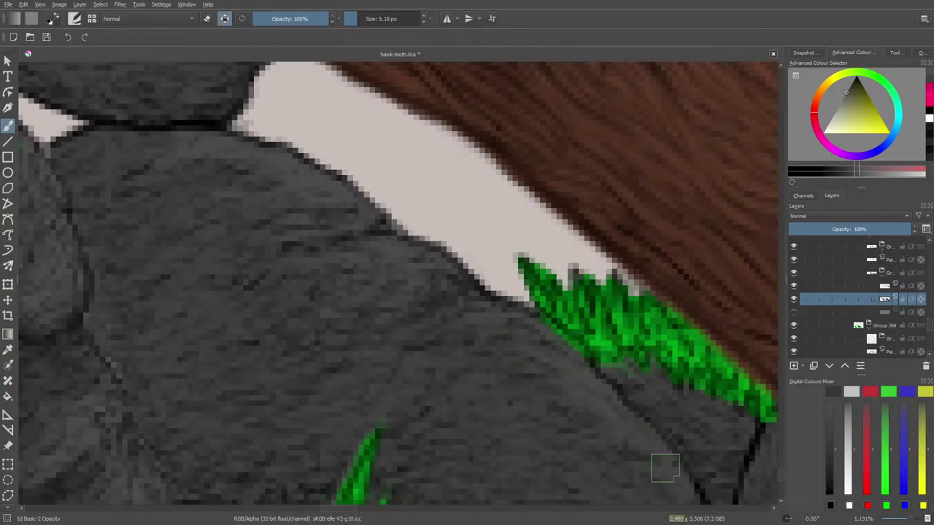
# Step: Switch the brush back to the Basic-1 preset at 2.81 px for highlighting the large rock
pyautogui.moveTo(782, 467); pyautogui.dragTo(782, 472)
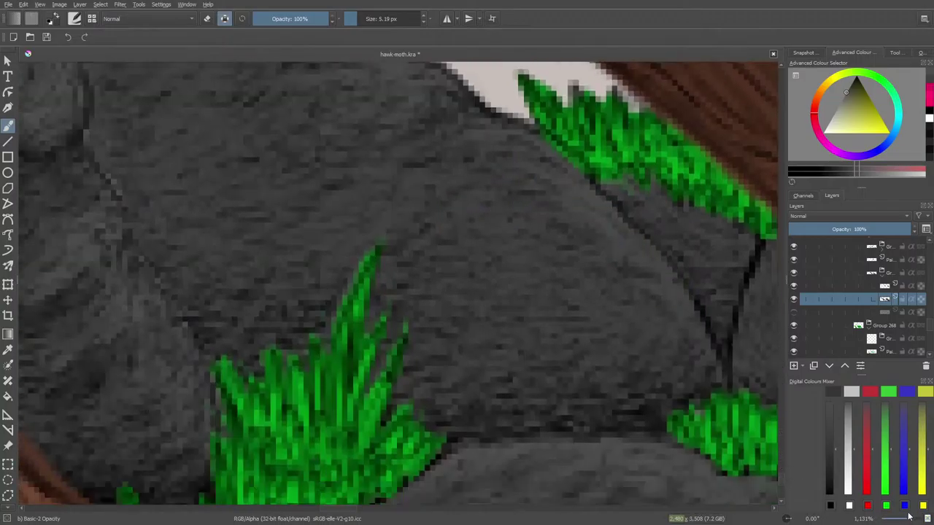
pyautogui.moveTo(910, 519); pyautogui.dragTo(907, 520)
pyautogui.press('+')
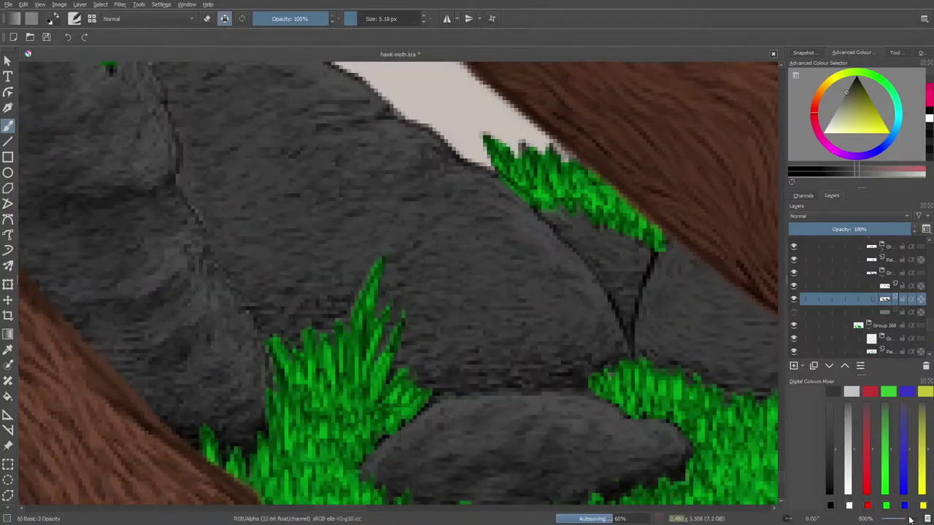
pyautogui.click(73, 18)
pyautogui.click(141, 126)
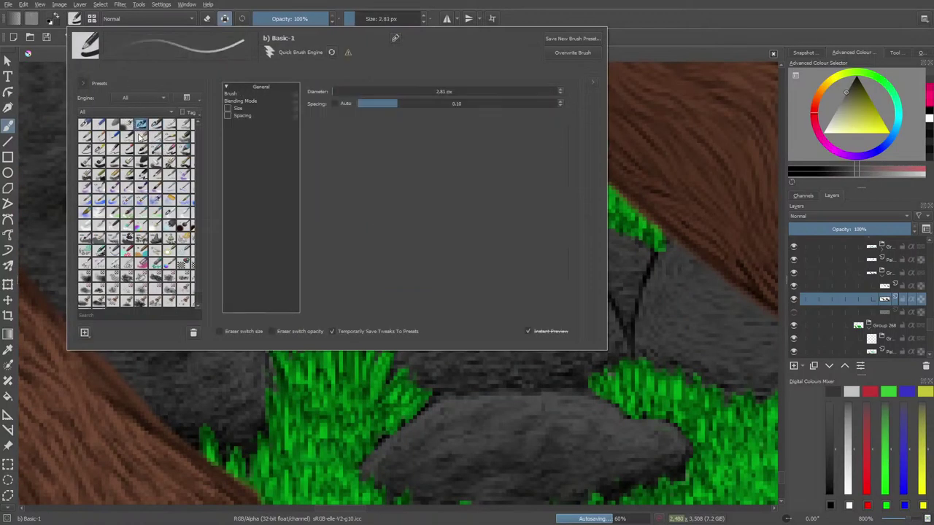
pyautogui.rightClick(515, 381)
pyautogui.click(478, 213)
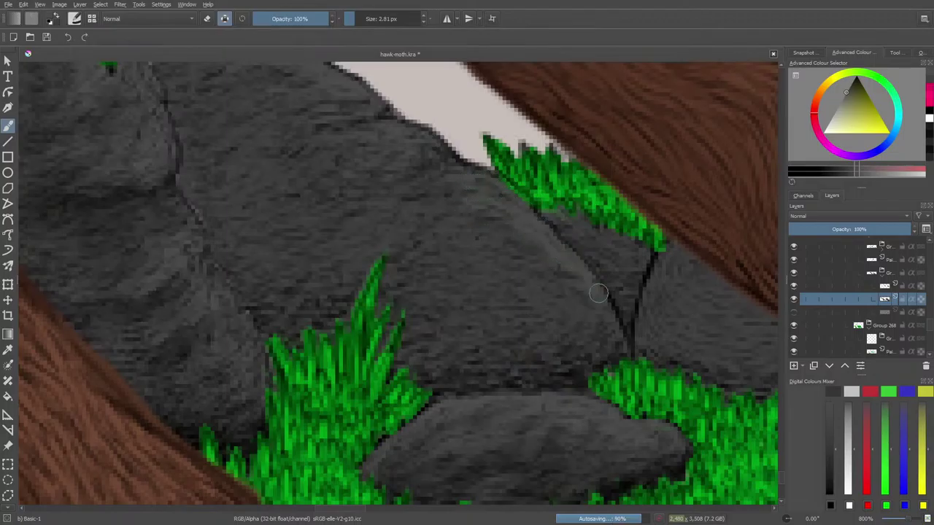
# Step: Paint lighter grey highlight strokes along the large rock's right and upper edges and across its middle above the grass
pyautogui.moveTo(598, 292)
pyautogui.mouseDown()
pyautogui.moveTo(623, 330)
pyautogui.moveTo(595, 290)
pyautogui.moveTo(619, 348)
pyautogui.moveTo(609, 361)
pyautogui.moveTo(612, 344)
pyautogui.moveTo(570, 354)
pyautogui.mouseUp()
pyautogui.moveTo(606, 317)
pyautogui.mouseDown()
pyautogui.moveTo(567, 332)
pyautogui.moveTo(592, 300)
pyautogui.moveTo(528, 274)
pyautogui.moveTo(560, 260)
pyautogui.moveTo(519, 256)
pyautogui.mouseUp()
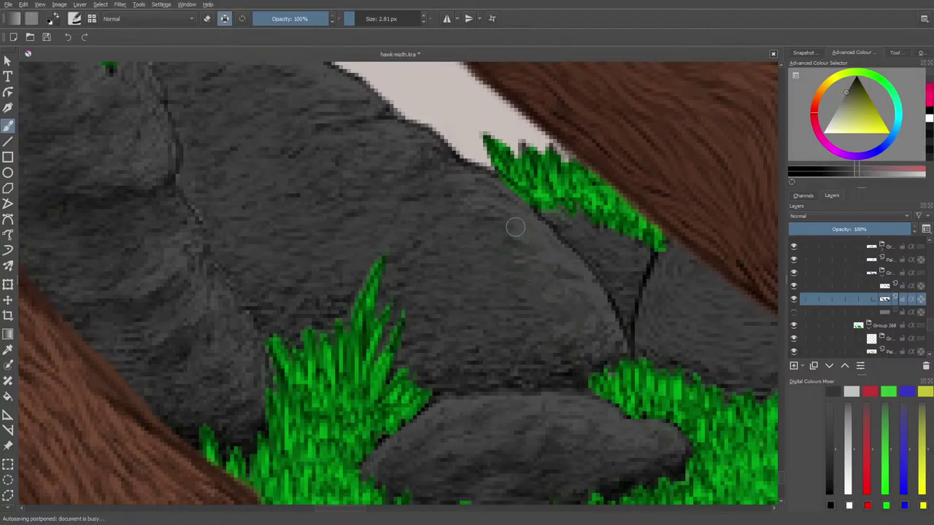
pyautogui.moveTo(451, 188); pyautogui.dragTo(375, 160)
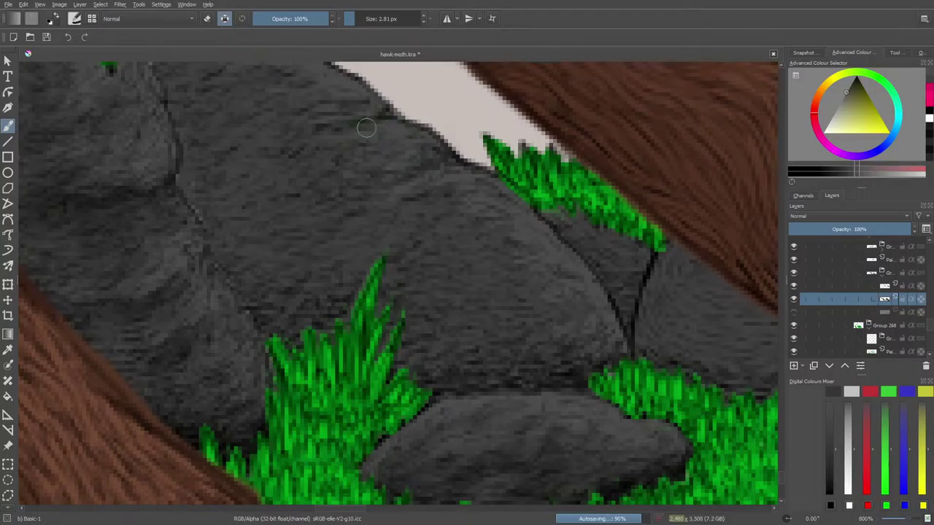
pyautogui.moveTo(364, 177)
pyautogui.mouseDown()
pyautogui.moveTo(318, 203)
pyautogui.moveTo(319, 228)
pyautogui.moveTo(366, 203)
pyautogui.moveTo(333, 214)
pyautogui.moveTo(360, 239)
pyautogui.moveTo(374, 214)
pyautogui.moveTo(403, 197)
pyautogui.mouseUp()
pyautogui.moveTo(402, 238)
pyautogui.mouseDown()
pyautogui.moveTo(441, 208)
pyautogui.moveTo(434, 217)
pyautogui.moveTo(449, 229)
pyautogui.moveTo(404, 251)
pyautogui.mouseUp()
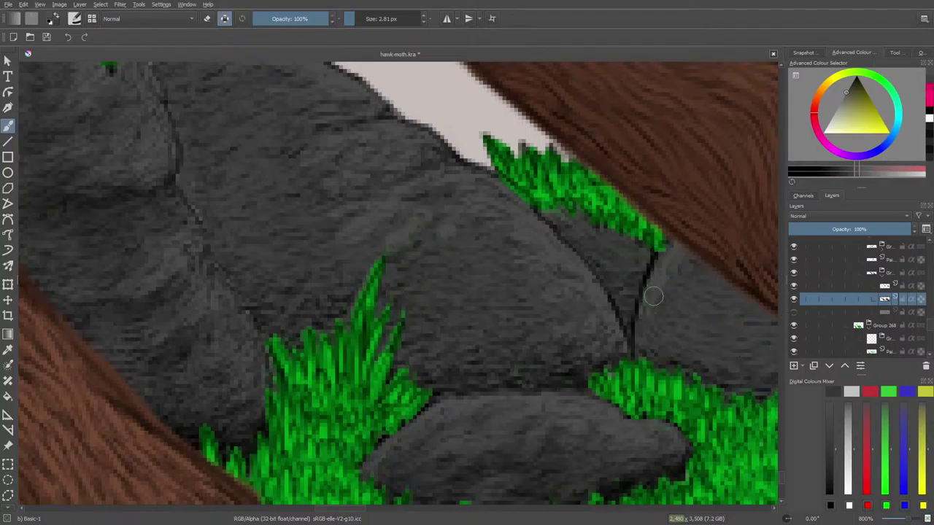
# Step: Paint lighter grey highlights on the two small rocks beside the large rock and soften them with the Blender Basic brush at 5.19 px
pyautogui.moveTo(648, 297); pyautogui.dragTo(639, 333)
pyautogui.moveTo(594, 242)
pyautogui.mouseDown()
pyautogui.moveTo(627, 268)
pyautogui.moveTo(627, 294)
pyautogui.mouseUp()
pyautogui.moveTo(348, 509); pyautogui.dragTo(366, 509)
pyautogui.moveTo(523, 310)
pyautogui.mouseDown()
pyautogui.moveTo(480, 298)
pyautogui.moveTo(446, 256)
pyautogui.mouseUp()
pyautogui.moveTo(452, 291)
pyautogui.mouseDown()
pyautogui.moveTo(442, 299)
pyautogui.moveTo(477, 319)
pyautogui.moveTo(449, 336)
pyautogui.mouseUp()
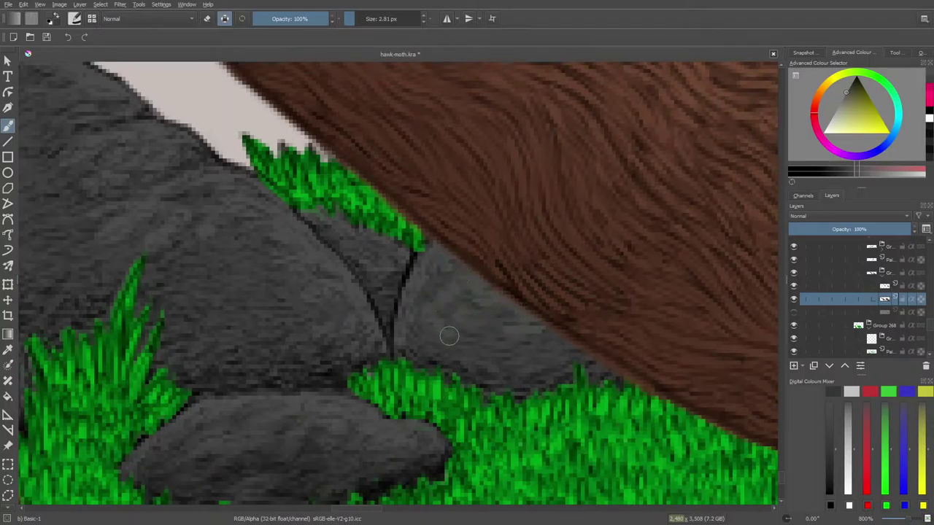
pyautogui.rightClick(446, 377)
pyautogui.click(375, 332)
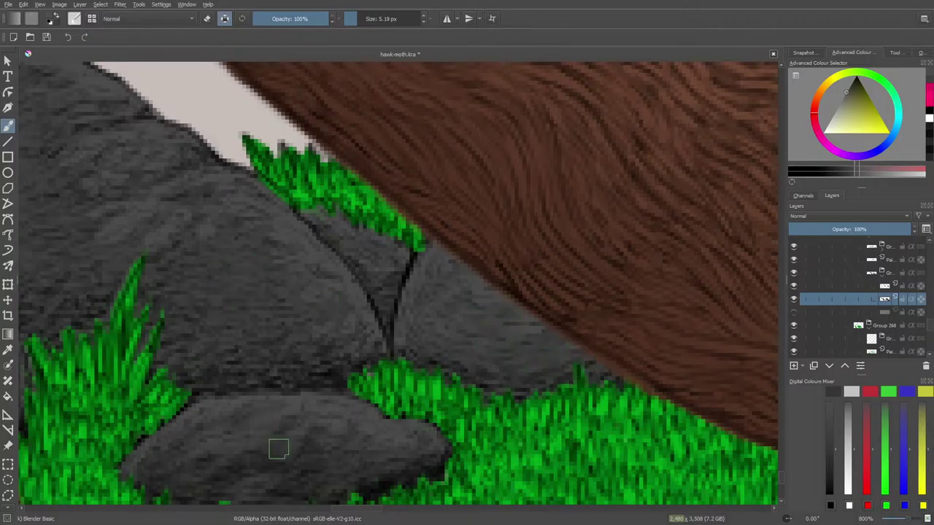
# Step: Switch back to the Basic-1 preset at 2.81 px and add lighter grey highlight strokes to the large rock's upper left part
pyautogui.moveTo(365, 508); pyautogui.dragTo(343, 509)
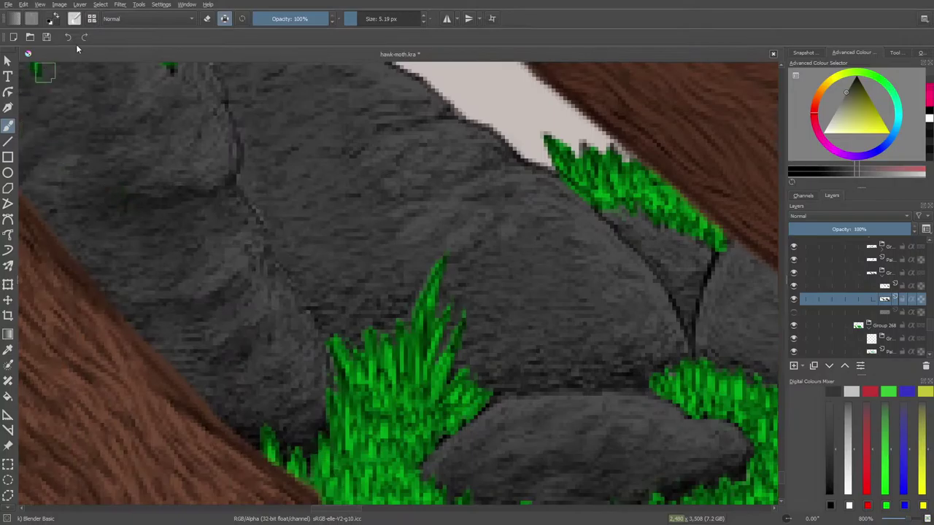
pyautogui.click(74, 19)
pyautogui.click(143, 126)
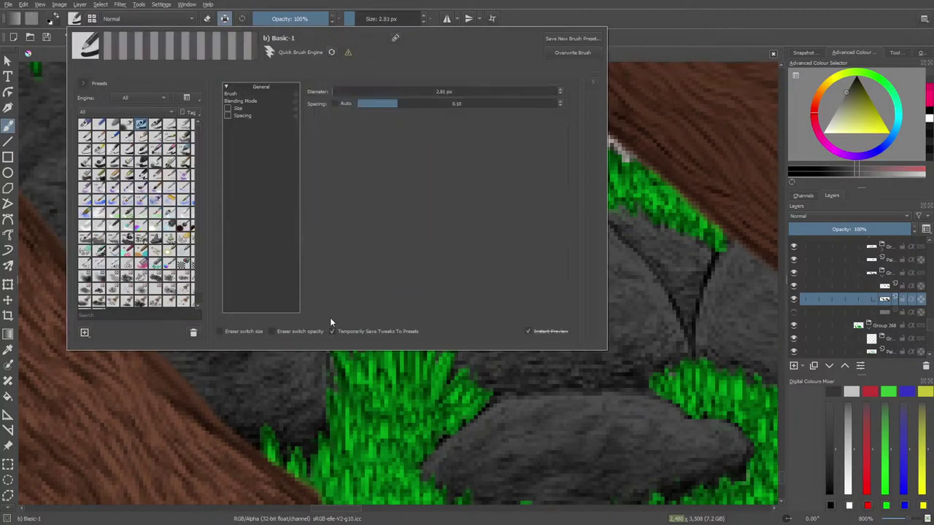
pyautogui.rightClick(415, 378)
pyautogui.click(395, 271)
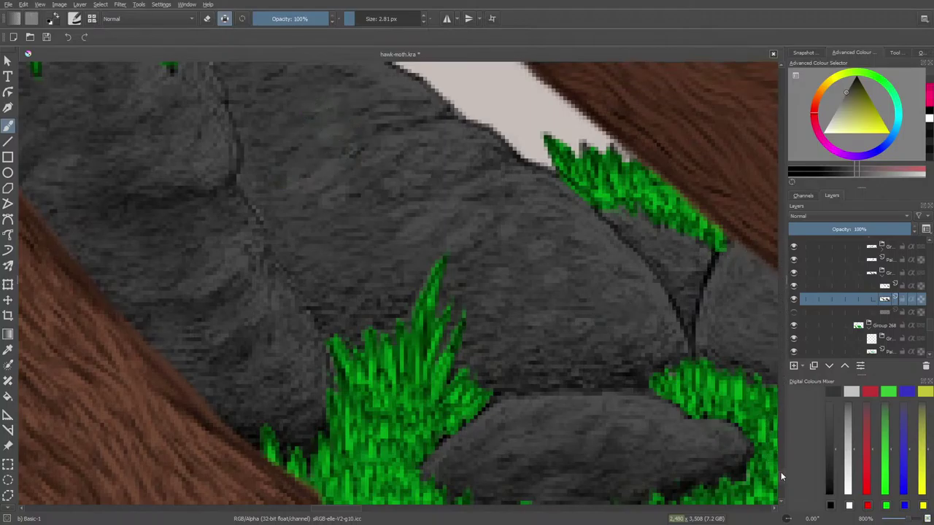
pyautogui.scroll(3, 781, 472)
pyautogui.moveTo(290, 185); pyautogui.dragTo(272, 205)
pyautogui.moveTo(292, 170); pyautogui.dragTo(267, 167)
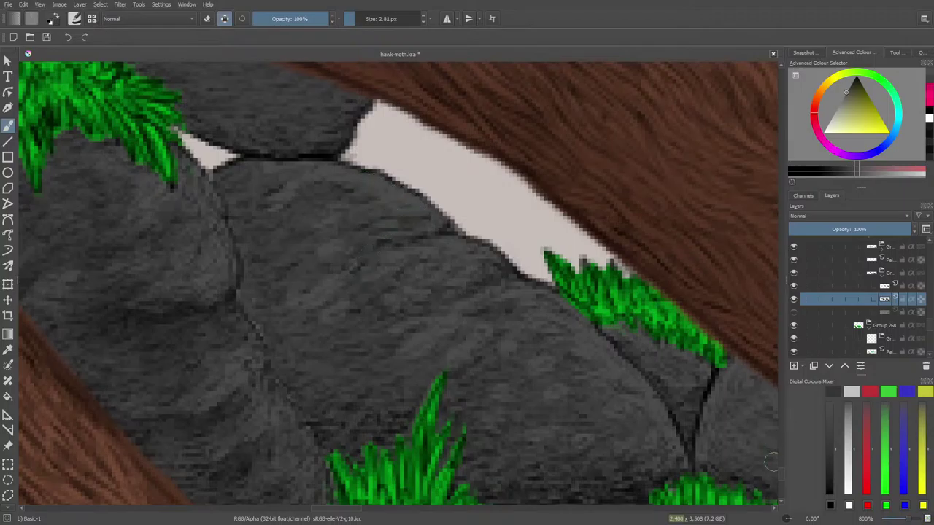
# Step: Sample the near-black grey from the left rock's shadow and return to the freehand brush for shading the upper rock
pyautogui.scroll(4, 773, 463)
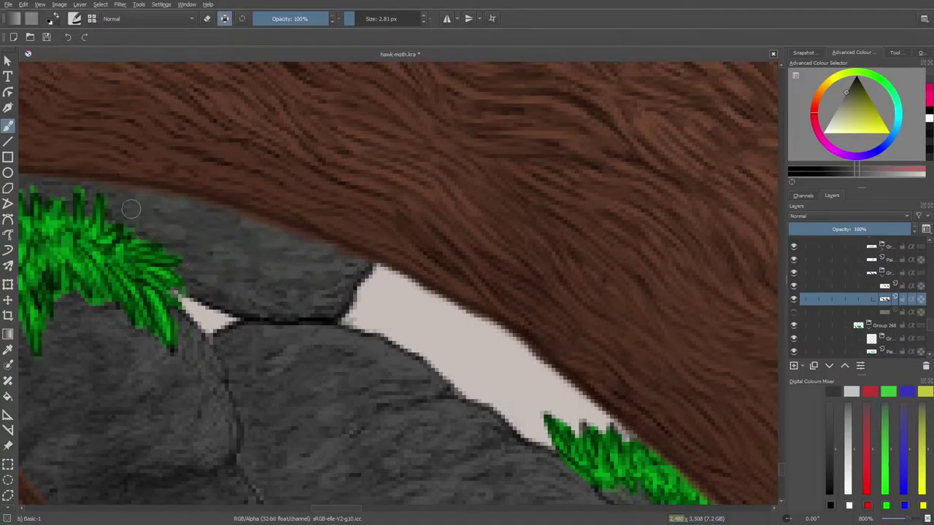
pyautogui.moveTo(326, 509); pyautogui.dragTo(302, 510)
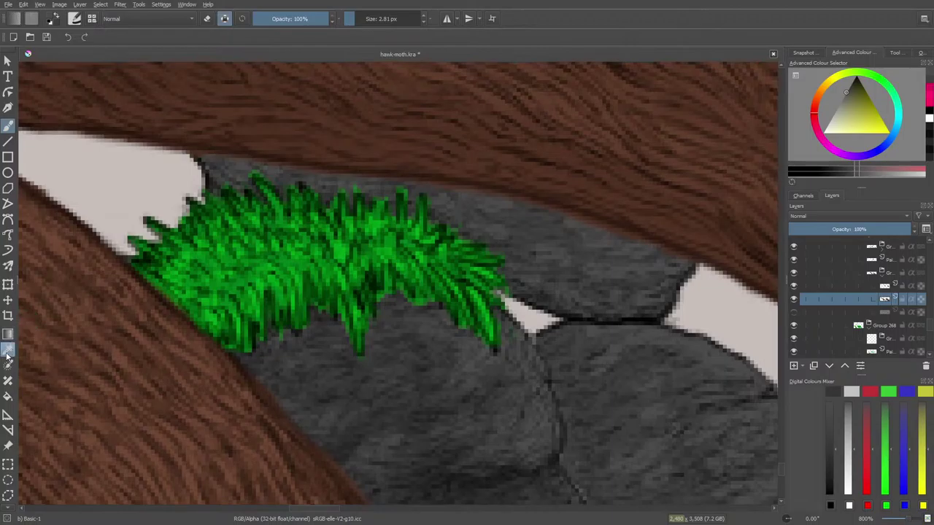
pyautogui.click(8, 352)
pyautogui.click(485, 473)
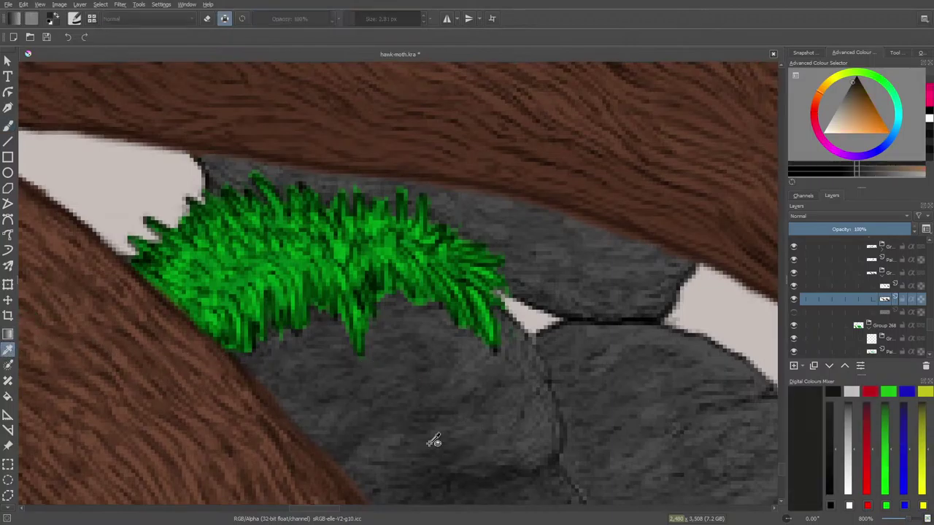
pyautogui.click(8, 125)
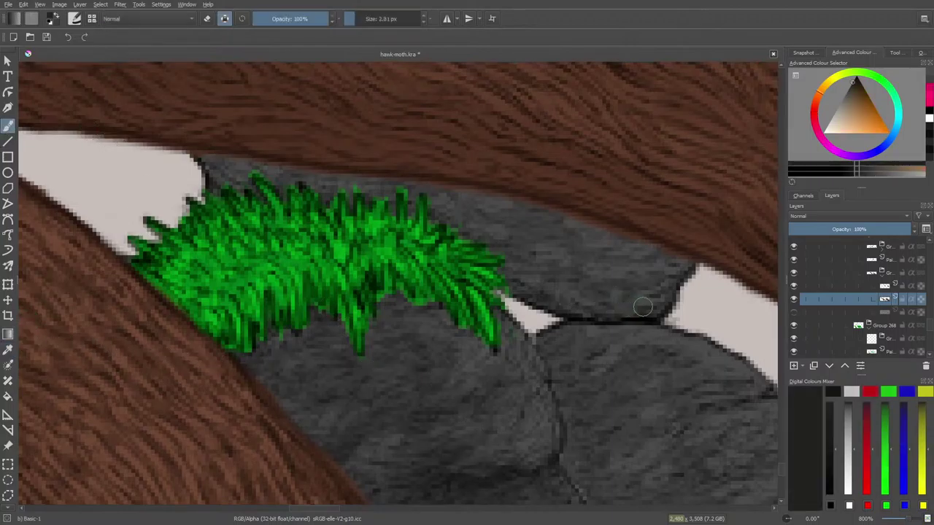
# Step: Paint a dark shadow along the upper rock's lower and right edges and blend it with the Blender Basic brush at 5.19 px
pyautogui.moveTo(642, 307)
pyautogui.mouseDown()
pyautogui.moveTo(647, 312)
pyautogui.moveTo(556, 304)
pyautogui.moveTo(493, 277)
pyautogui.mouseUp()
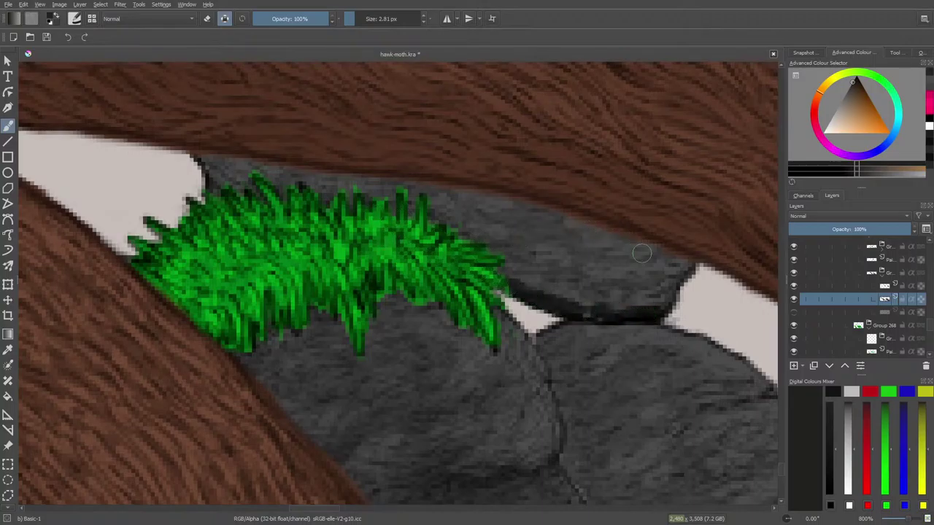
pyautogui.moveTo(633, 300)
pyautogui.mouseDown()
pyautogui.moveTo(606, 297)
pyautogui.moveTo(599, 306)
pyautogui.moveTo(529, 283)
pyautogui.mouseUp()
pyautogui.moveTo(671, 286); pyautogui.dragTo(594, 311)
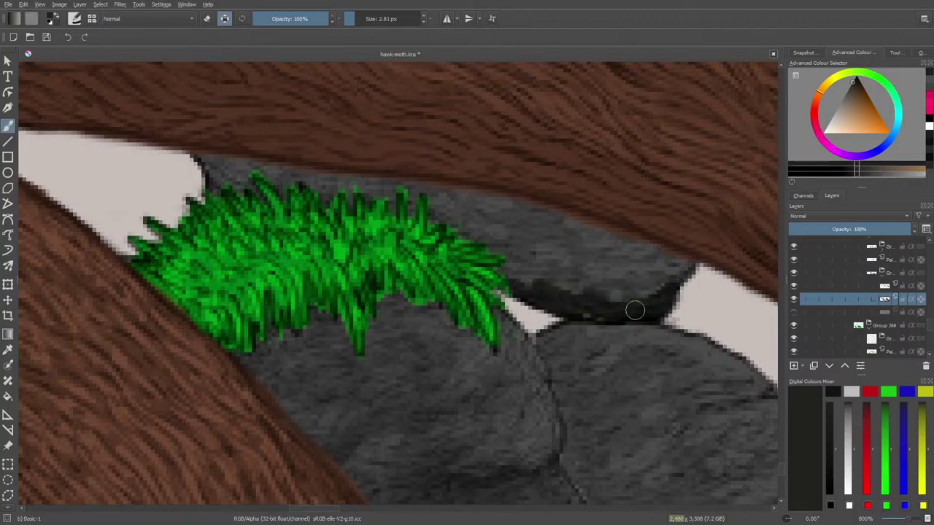
pyautogui.rightClick(503, 284)
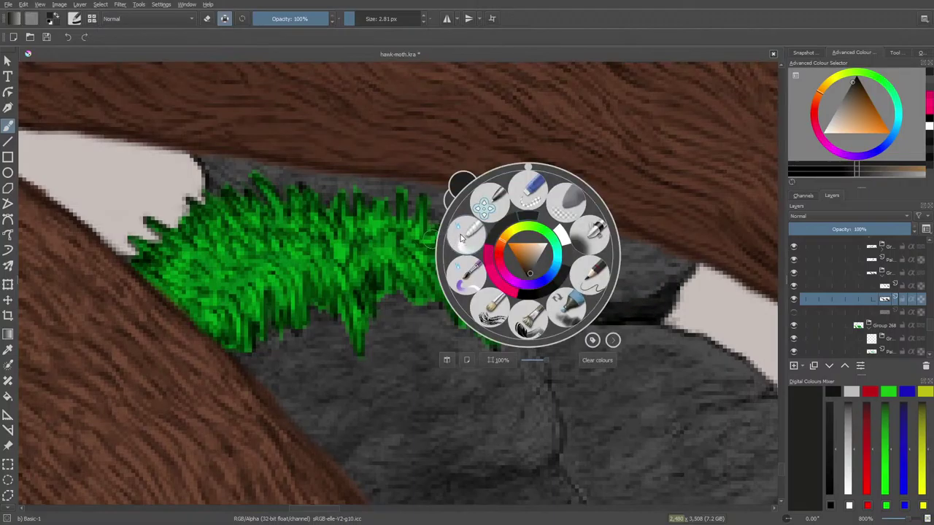
pyautogui.click(466, 236)
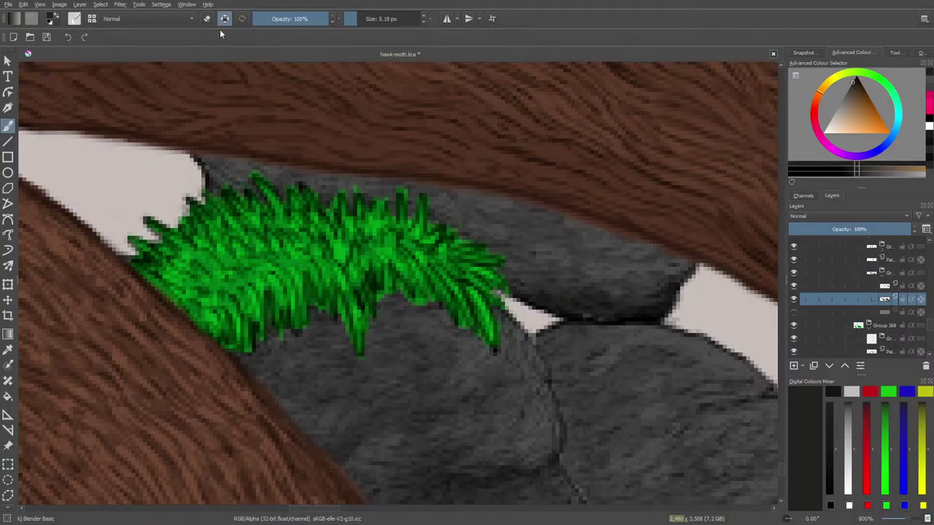
# Step: Switch to the Basic-2 Opacity preset at 5.19 px and shade the large rock along its crack with the left rock and above the grass
pyautogui.click(73, 20)
pyautogui.click(142, 124)
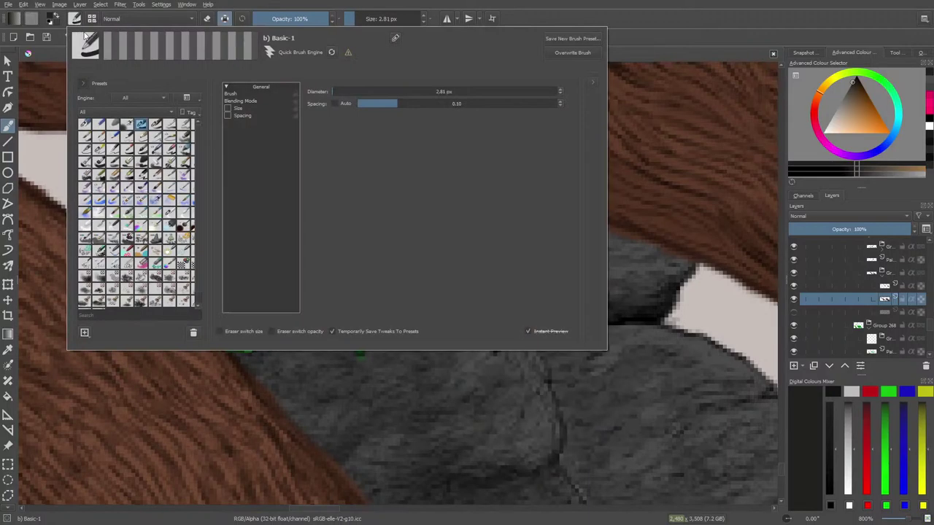
pyautogui.click(156, 125)
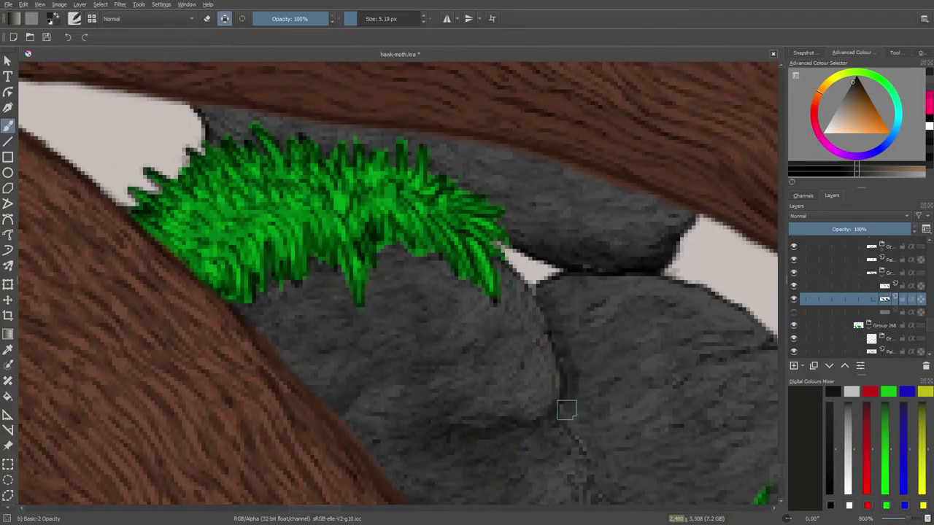
pyautogui.moveTo(566, 415); pyautogui.dragTo(592, 464)
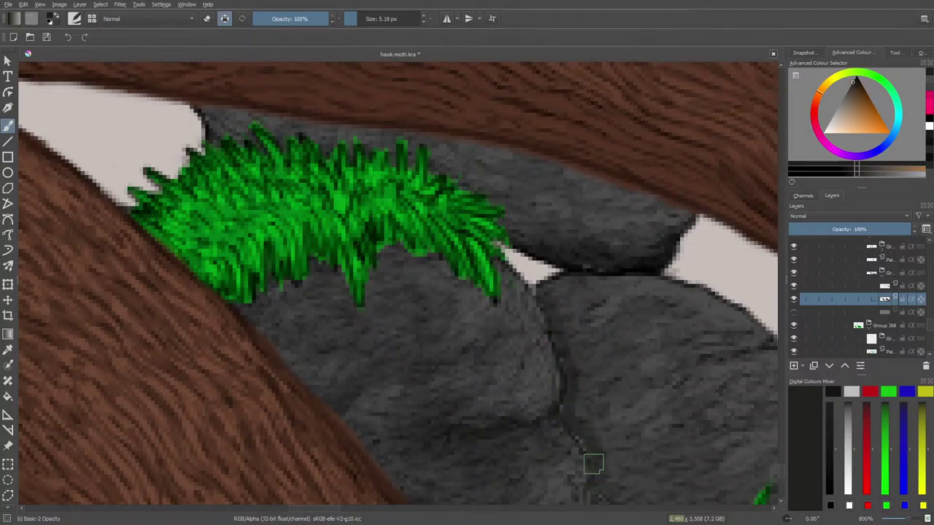
pyautogui.scroll(-5, 781, 474)
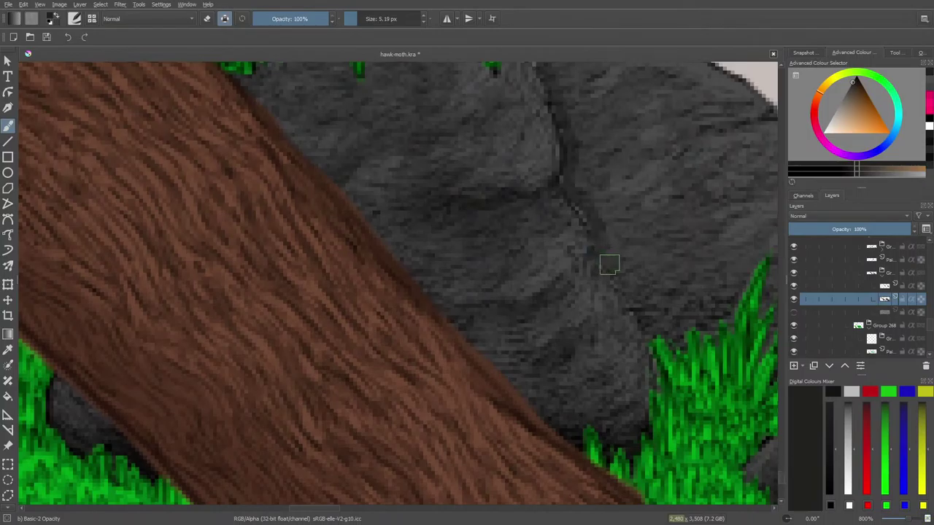
pyautogui.moveTo(609, 265)
pyautogui.mouseDown()
pyautogui.moveTo(644, 327)
pyautogui.moveTo(639, 304)
pyautogui.moveTo(651, 298)
pyautogui.moveTo(702, 352)
pyautogui.moveTo(714, 330)
pyautogui.mouseUp()
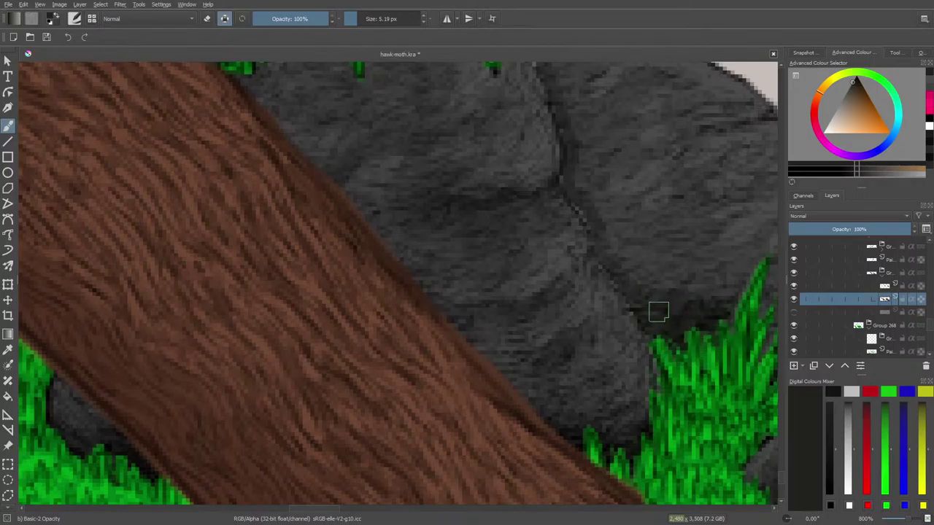
pyautogui.moveTo(621, 285)
pyautogui.mouseDown()
pyautogui.moveTo(594, 225)
pyautogui.moveTo(566, 196)
pyautogui.mouseUp()
# Step: Shade the large rock's bottom edge, the small wedge-shaped rock and the lower edge of the rock beside the tree root
pyautogui.moveTo(325, 508); pyautogui.dragTo(358, 507)
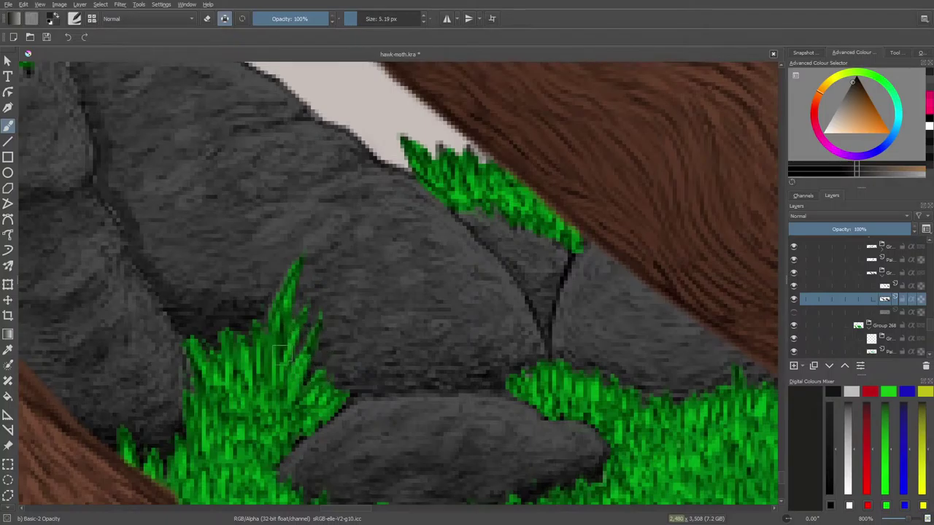
pyautogui.moveTo(331, 378)
pyautogui.mouseDown()
pyautogui.moveTo(363, 370)
pyautogui.moveTo(389, 388)
pyautogui.moveTo(474, 385)
pyautogui.mouseUp()
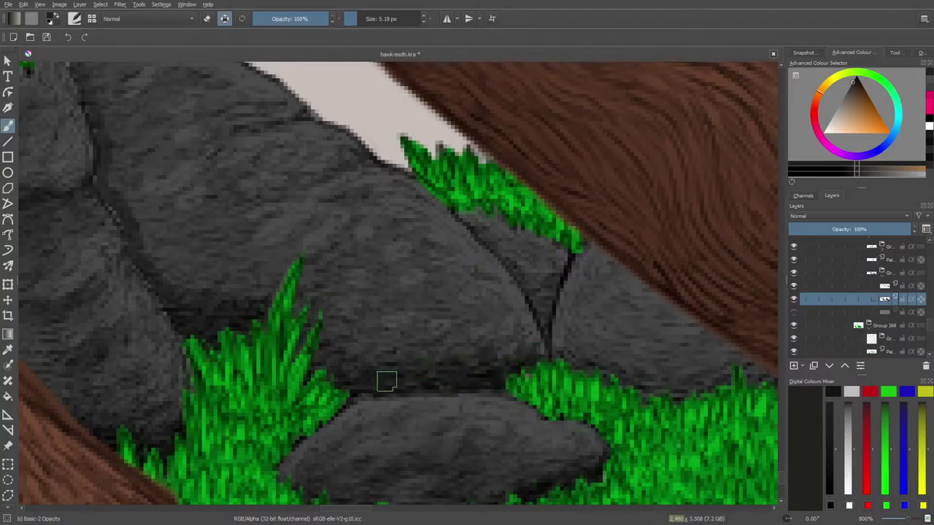
pyautogui.moveTo(549, 289)
pyautogui.mouseDown()
pyautogui.moveTo(526, 294)
pyautogui.moveTo(507, 257)
pyautogui.moveTo(538, 286)
pyautogui.moveTo(506, 259)
pyautogui.moveTo(546, 340)
pyautogui.mouseUp()
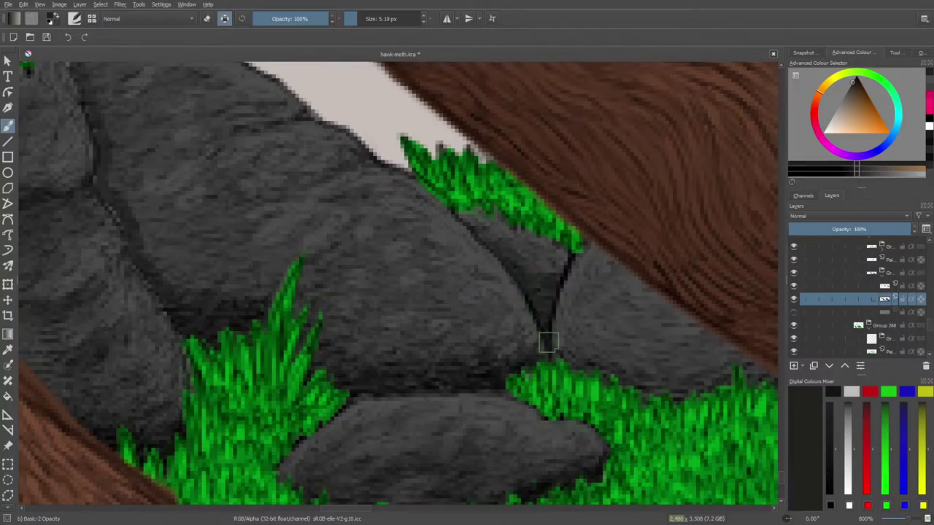
pyautogui.moveTo(603, 353)
pyautogui.mouseDown()
pyautogui.moveTo(615, 394)
pyautogui.moveTo(629, 397)
pyautogui.moveTo(645, 374)
pyautogui.moveTo(660, 400)
pyautogui.moveTo(766, 384)
pyautogui.mouseUp()
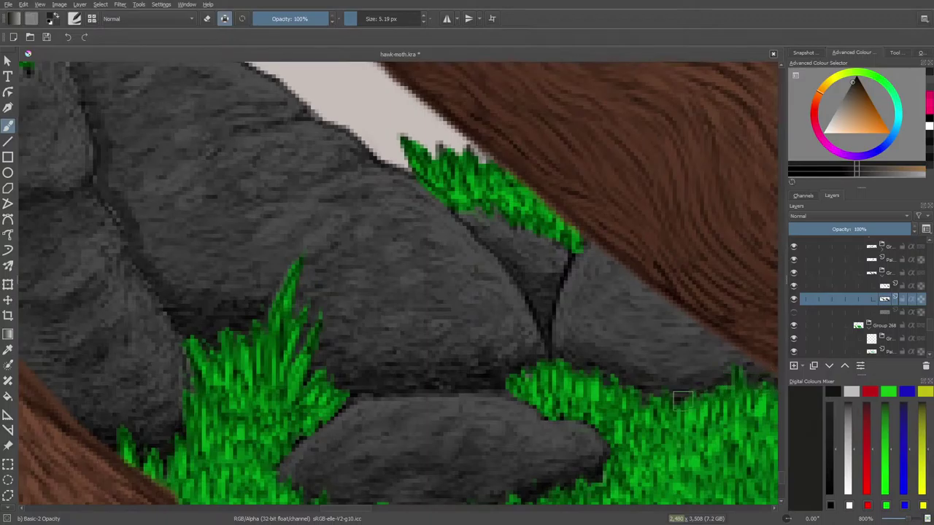
# Step: Blend the new shadows with the Blender Basic brush, using sizes of 11.30 px, 2.81 px and 5.19 px
pyautogui.rightClick(449, 377)
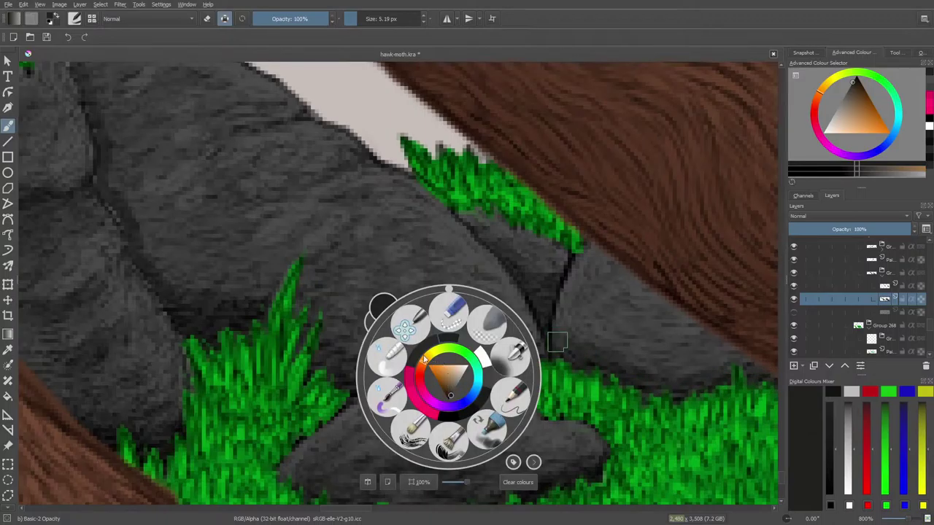
pyautogui.click(389, 355)
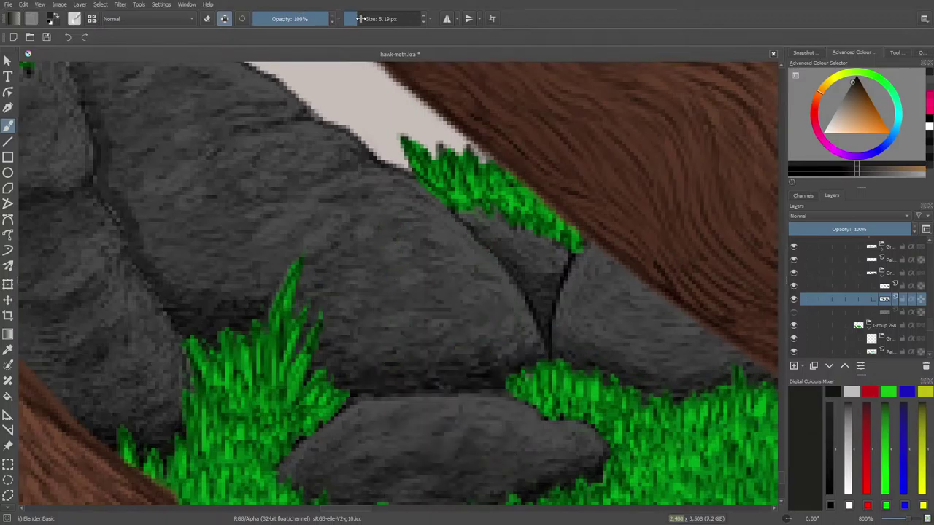
pyautogui.moveTo(359, 18); pyautogui.dragTo(358, 19)
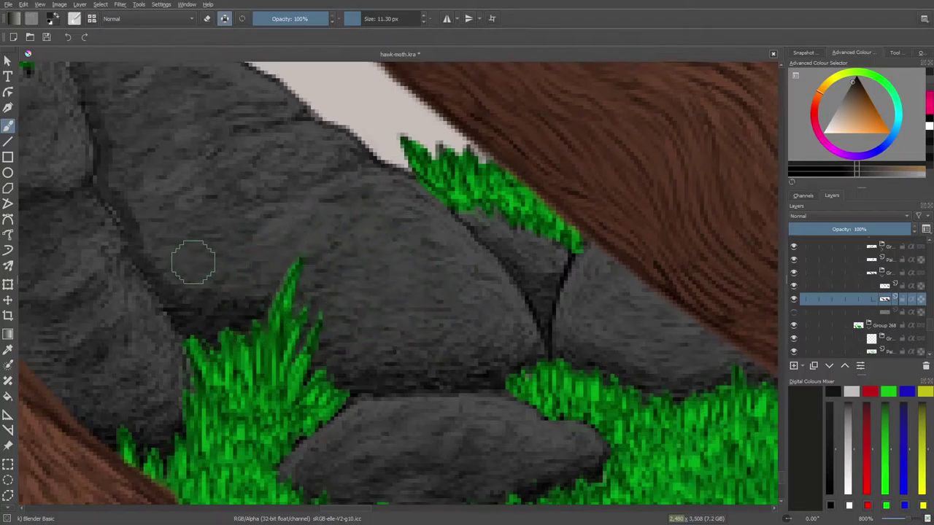
pyautogui.click(356, 17)
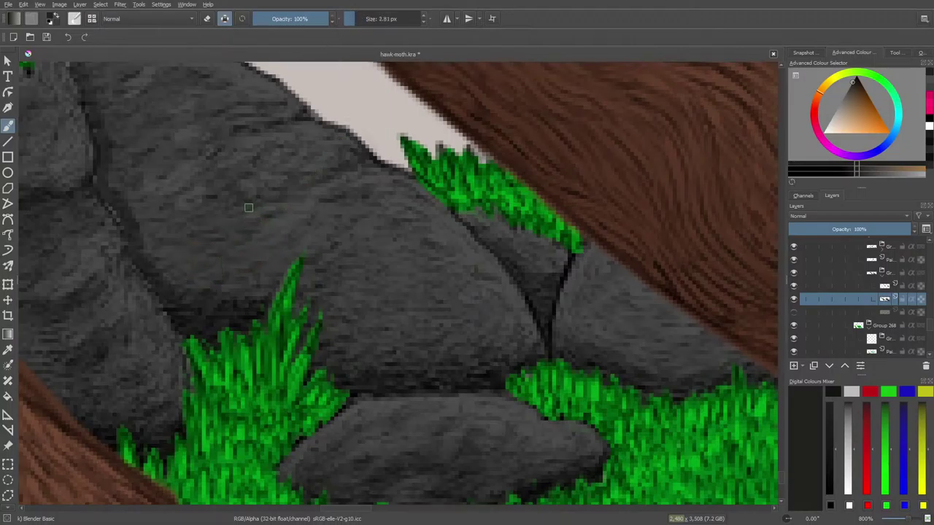
pyautogui.click(356, 18)
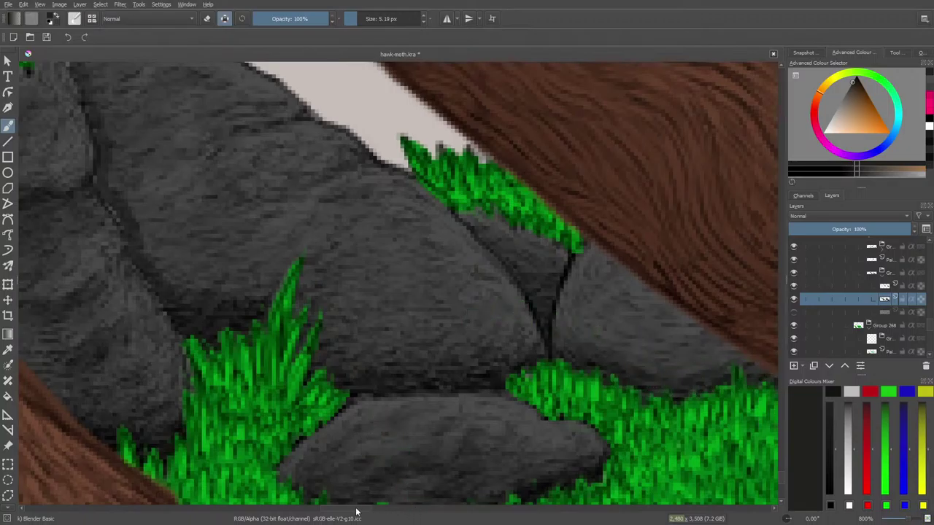
# Step: Compare the ink and fill layers of the upper rocks with each hidden and shown, examining the crack beside the grass tuft
pyautogui.moveTo(346, 509); pyautogui.dragTo(321, 510)
pyautogui.scroll(5, 782, 482)
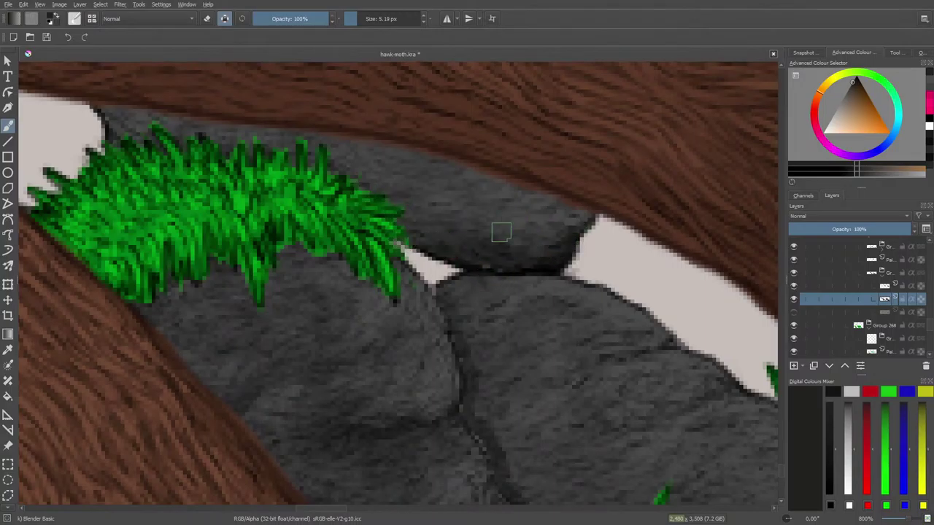
pyautogui.moveTo(907, 518); pyautogui.dragTo(913, 521)
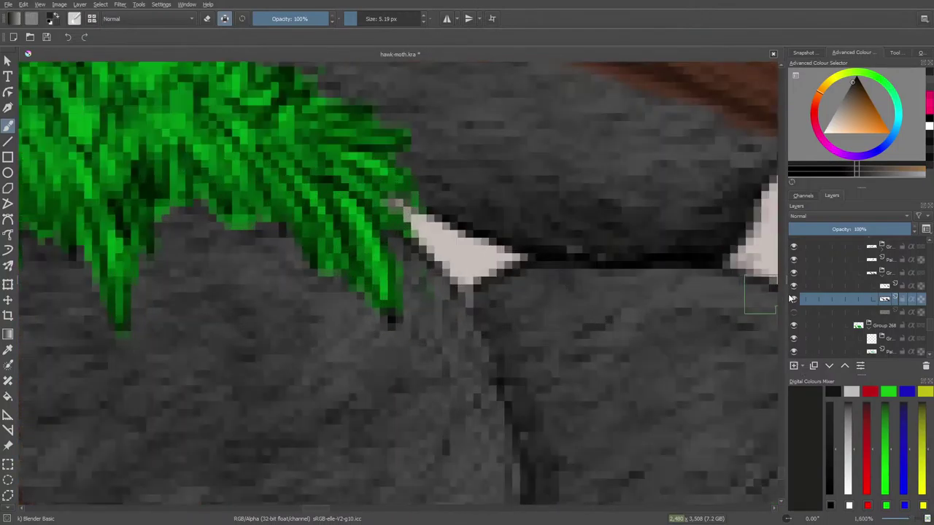
pyautogui.click(795, 301)
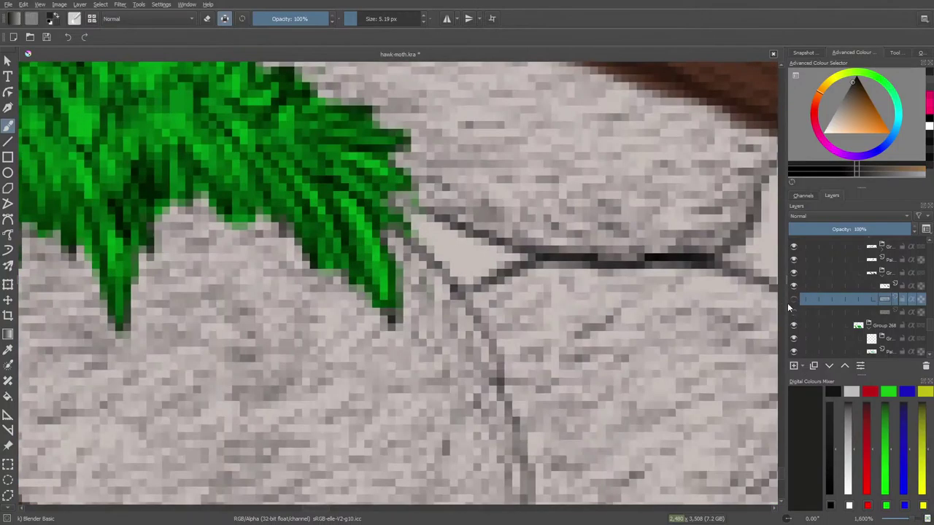
pyautogui.click(794, 299)
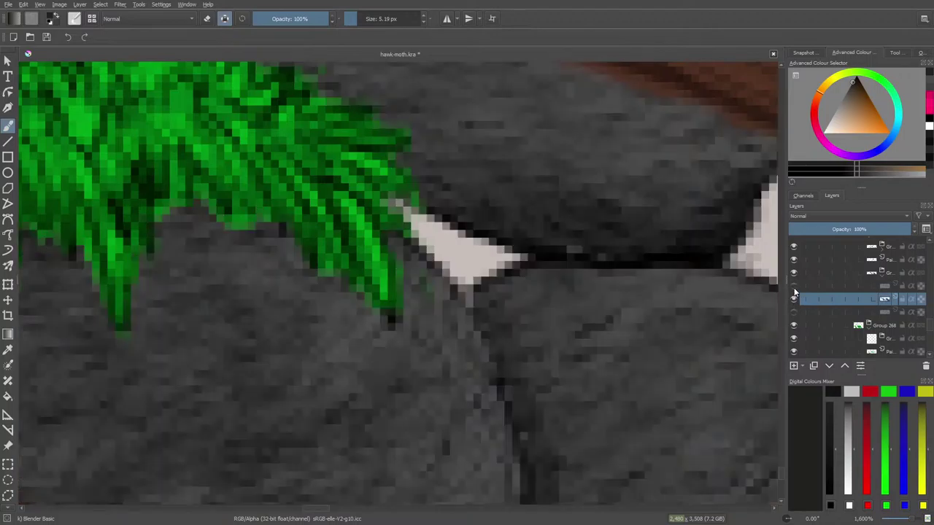
pyautogui.click(795, 299)
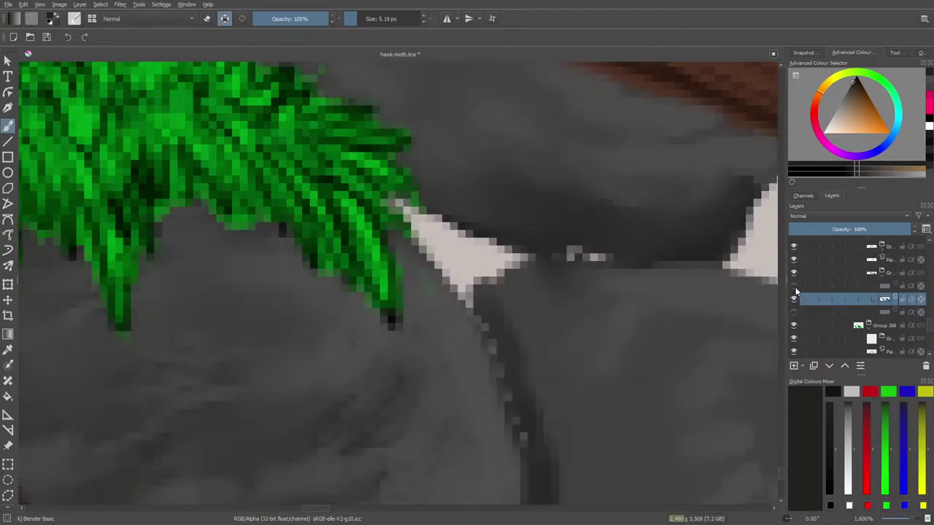
pyautogui.click(795, 299)
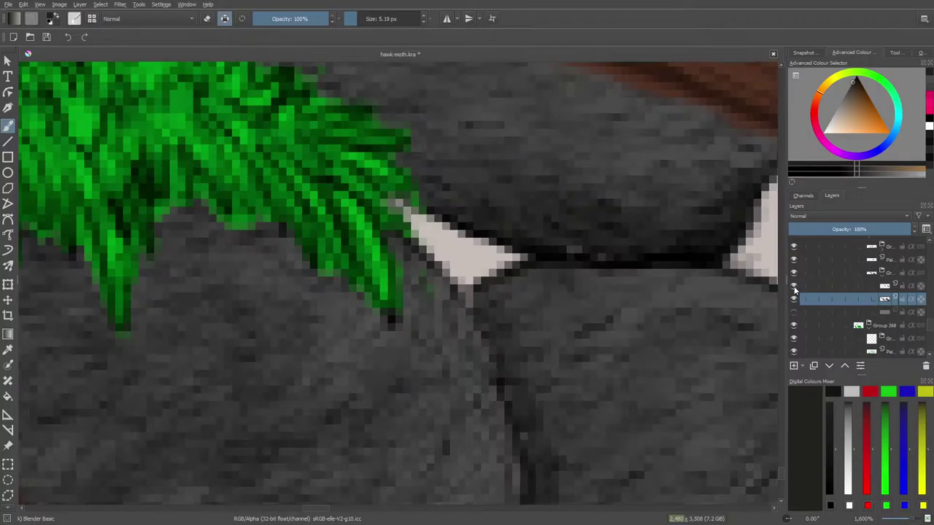
pyautogui.click(794, 299)
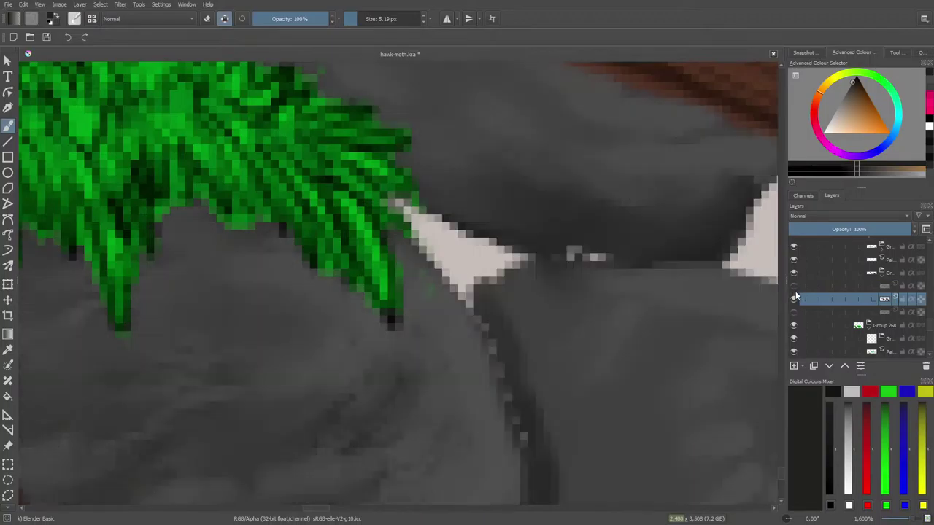
pyautogui.click(794, 299)
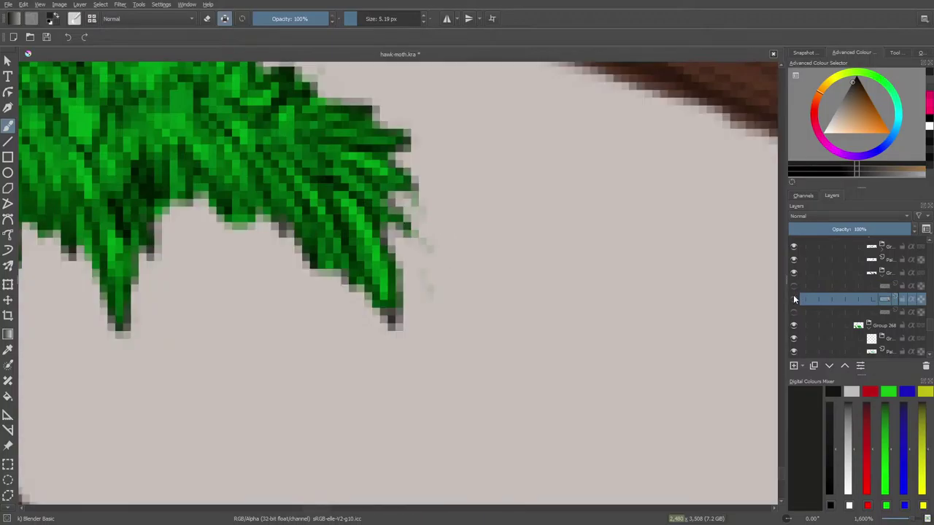
pyautogui.click(794, 298)
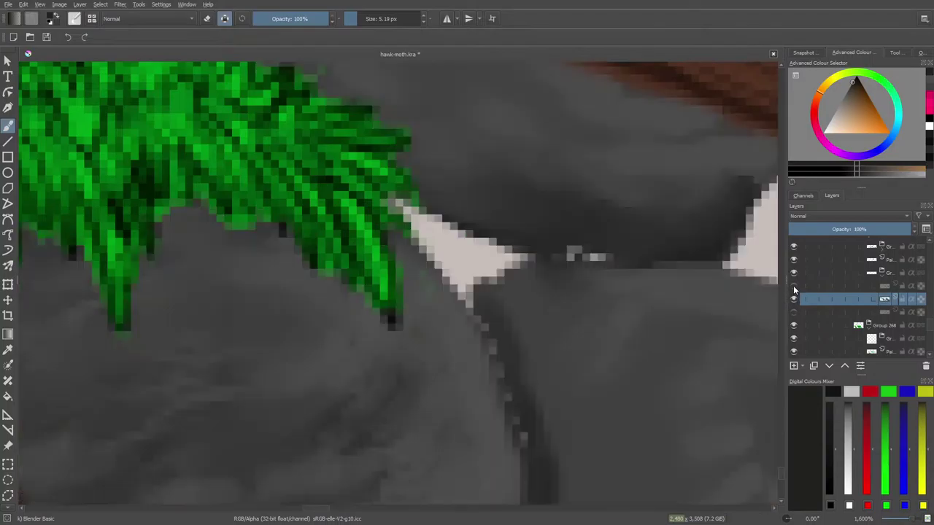
pyautogui.click(798, 299)
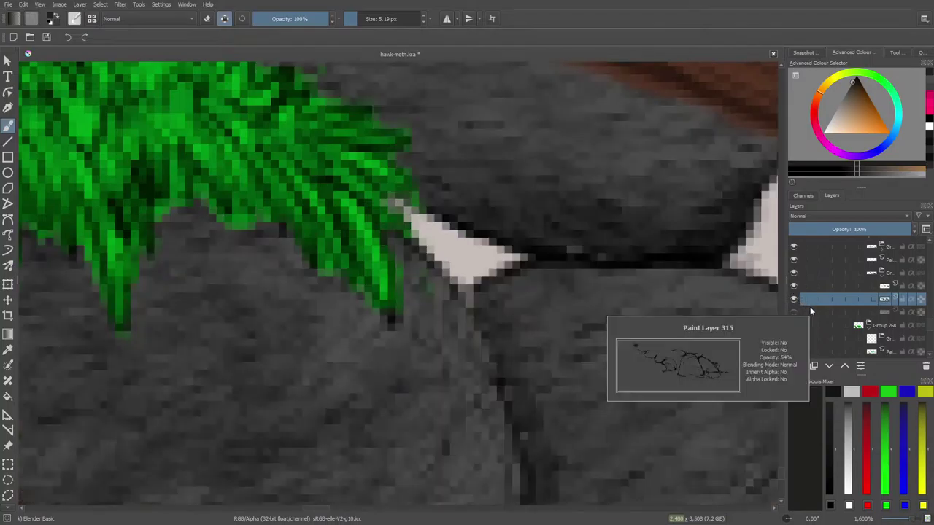
# Step: Switch to the Basic-1 preset, cover the light specks along the crack below the upper rock, and set the brush to 0.27 px
pyautogui.click(73, 19)
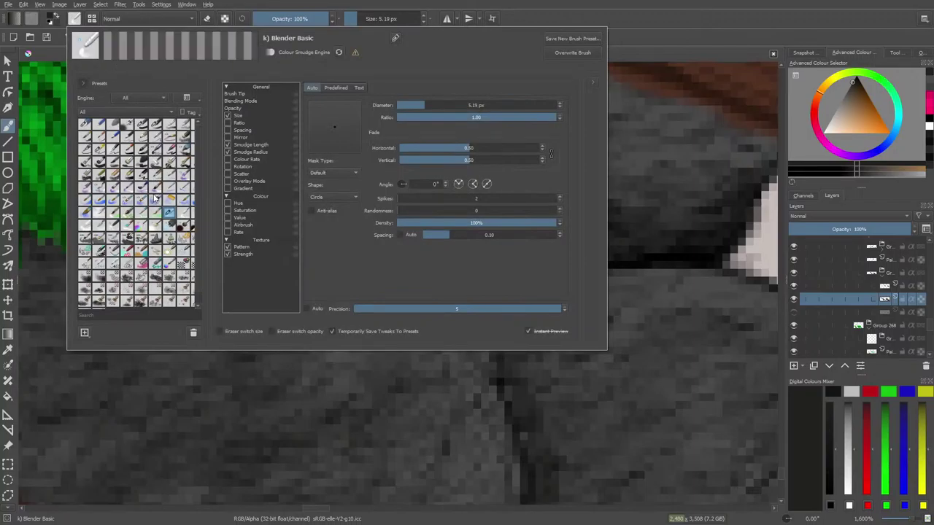
pyautogui.click(142, 128)
pyautogui.rightClick(452, 377)
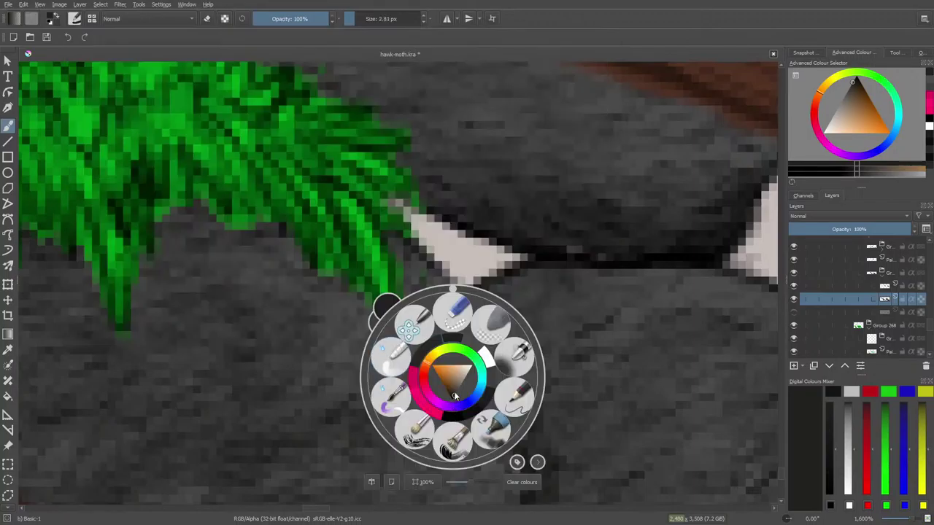
pyautogui.rightClick(451, 365)
pyautogui.moveTo(354, 20); pyautogui.dragTo(348, 19)
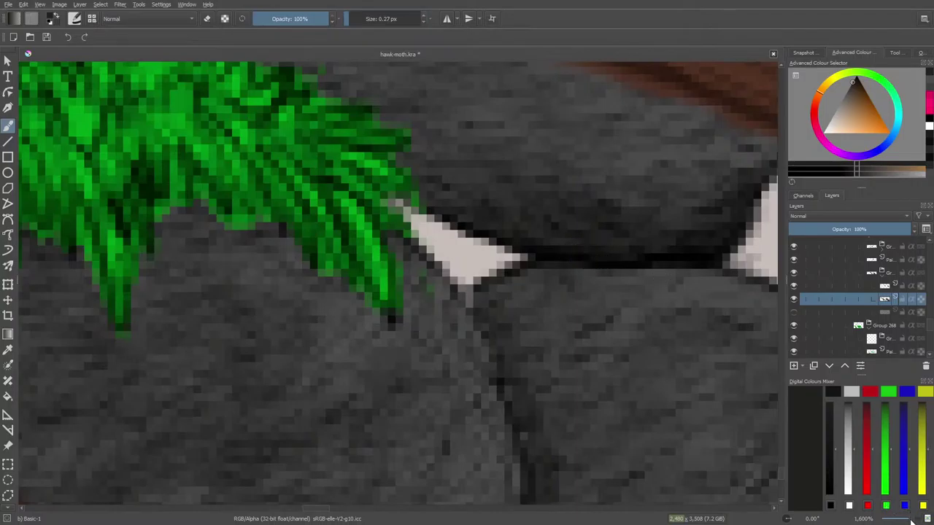
# Step: Blend the shadow along the crack between the left and large rocks with Blender Basic at 5.19 px, with alpha preserved
pyautogui.moveTo(910, 520)
pyautogui.mouseDown()
pyautogui.moveTo(898, 521)
pyautogui.moveTo(906, 521)
pyautogui.mouseUp()
pyautogui.rightClick(233, 302)
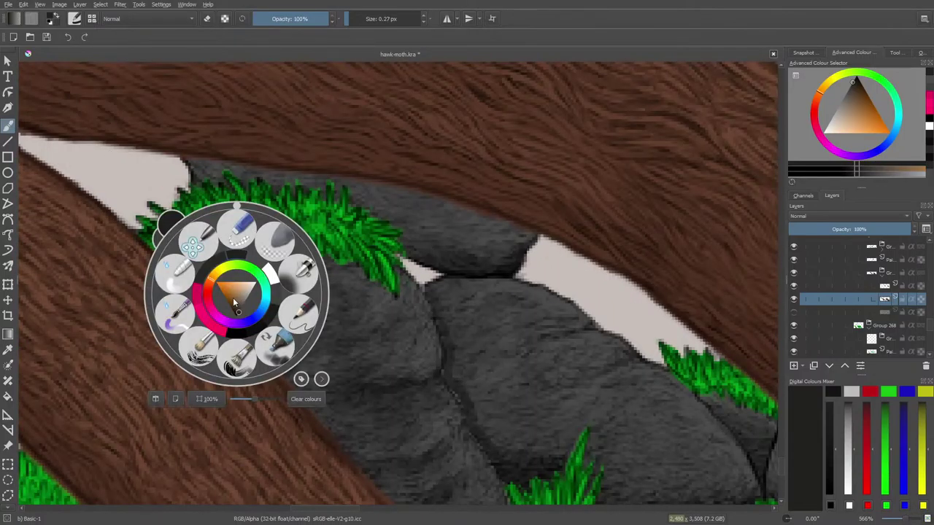
pyautogui.click(177, 272)
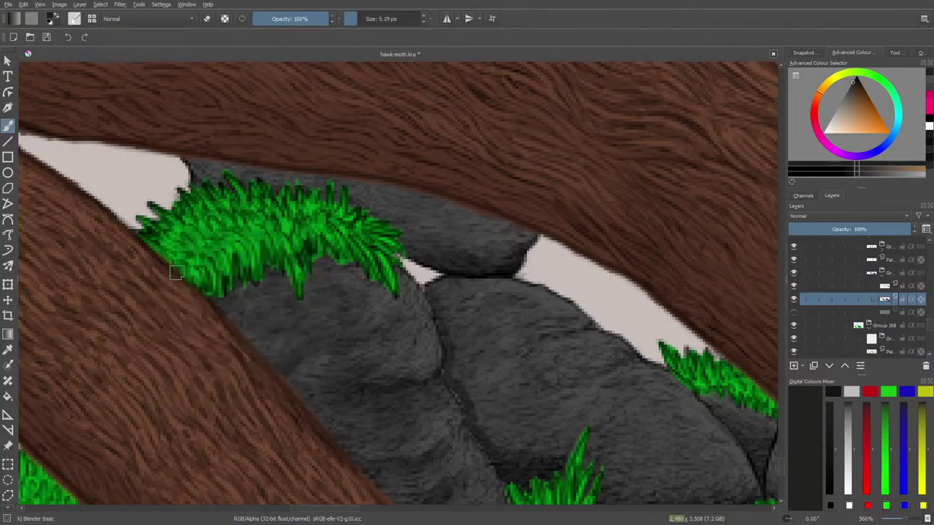
pyautogui.click(223, 20)
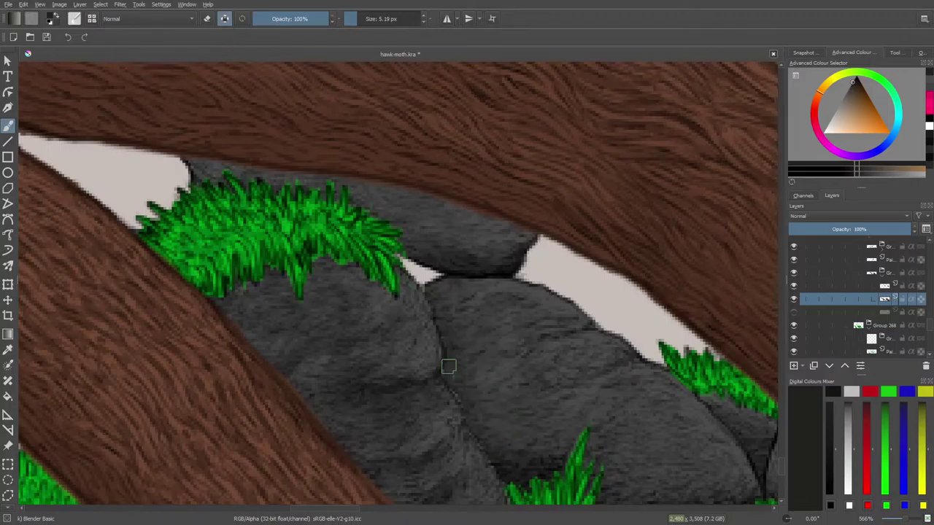
# Step: Examine the shaded rocks between the tree roots at several magnifications, with and without the ink texture layer
pyautogui.moveTo(904, 520); pyautogui.dragTo(899, 523)
pyautogui.hotkey('ctrl', '+')
pyautogui.hotkey('ctrl', '-')
pyautogui.hotkey('ctrl', '+')
pyautogui.hotkey('ctrl', '+')
pyautogui.hotkey('ctrl', '+')
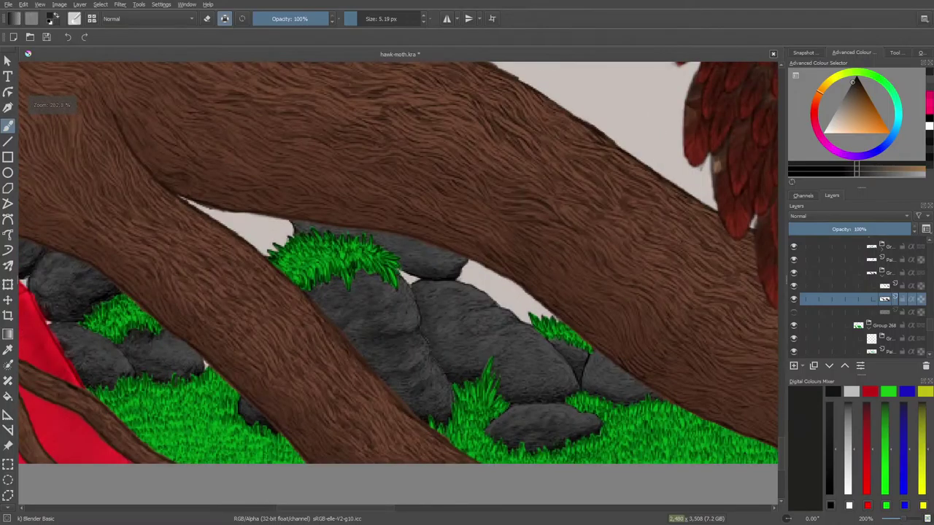
pyautogui.hotkey('ctrl', '-')
pyautogui.hotkey('ctrl', '+')
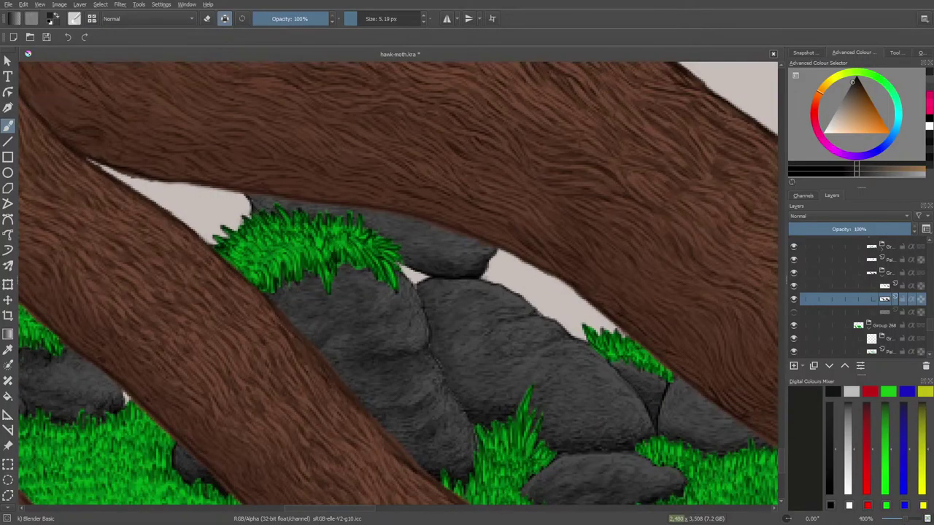
pyautogui.click(796, 289)
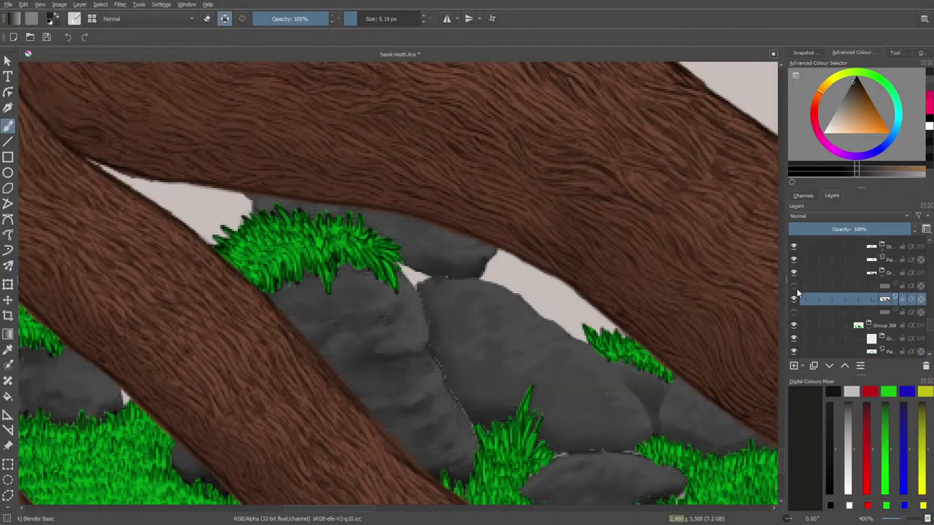
pyautogui.click(798, 292)
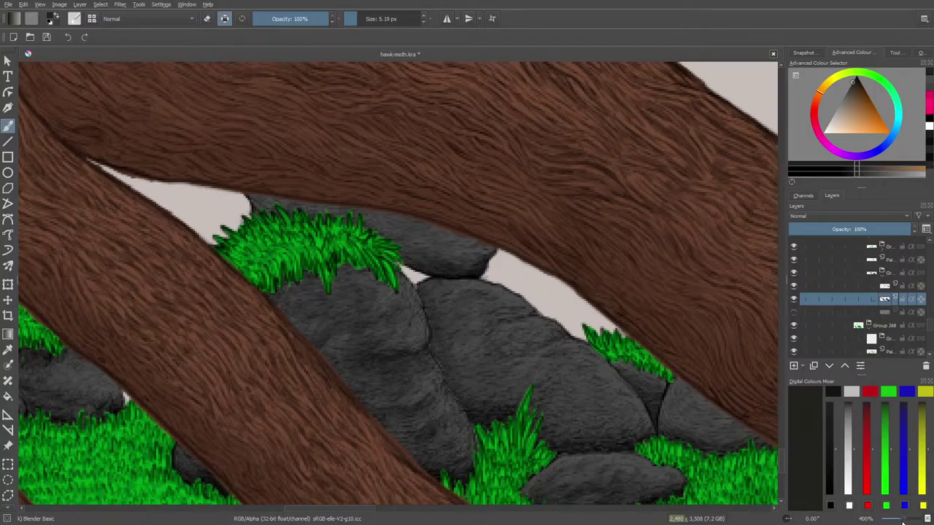
pyautogui.moveTo(902, 522); pyautogui.dragTo(897, 522)
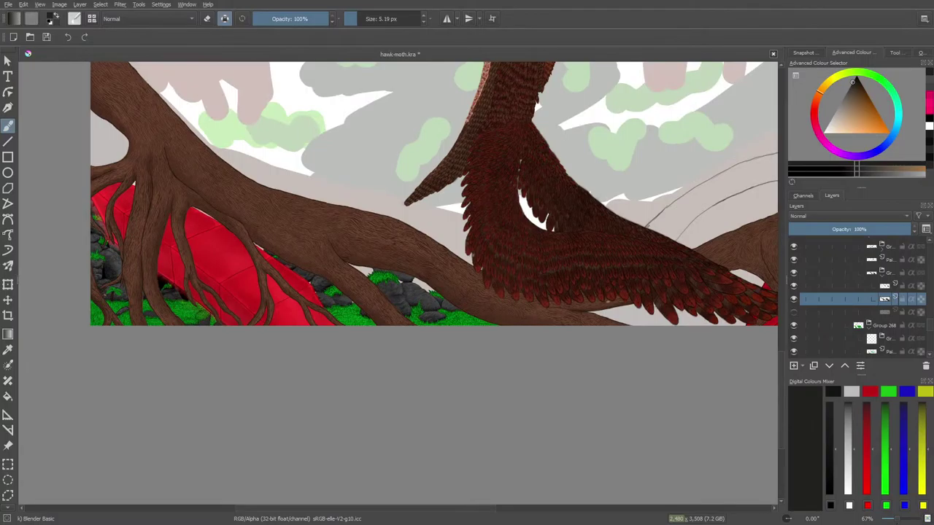
pyautogui.moveTo(897, 520); pyautogui.dragTo(902, 520)
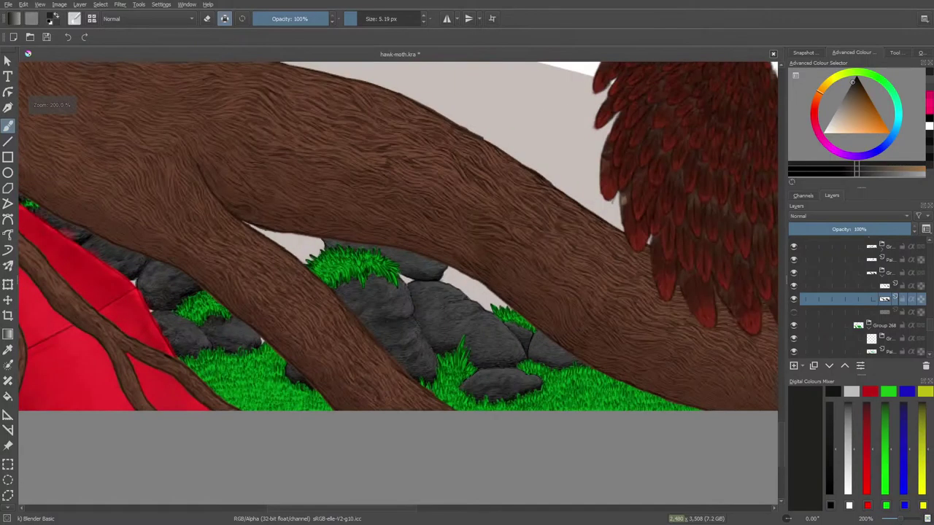
pyautogui.hotkey('ctrl', '-')
# Step: Toggle Paint Layer 270 and Group 247 to examine what each contributes to the rocks and dark gap under the red structure
pyautogui.scroll(-3, 931, 337)
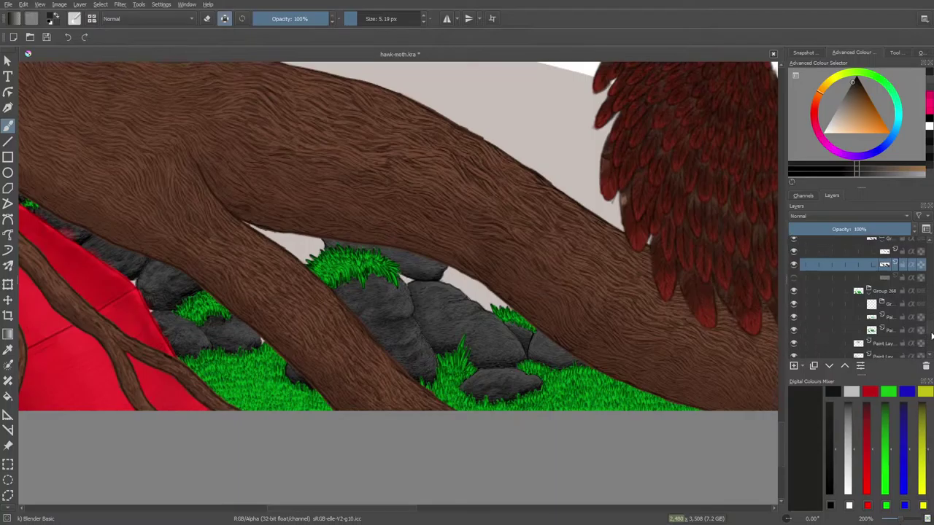
pyautogui.scroll(-5, 931, 340)
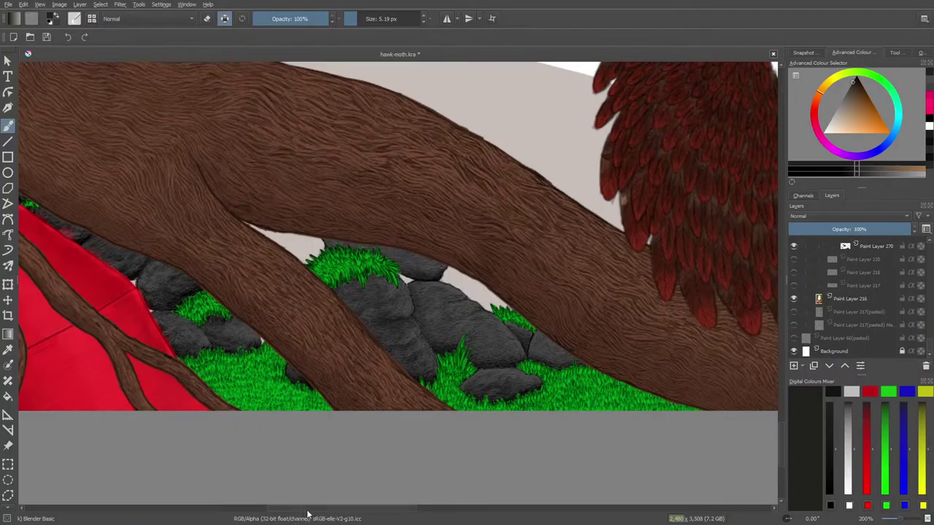
pyautogui.moveTo(309, 510); pyautogui.dragTo(212, 512)
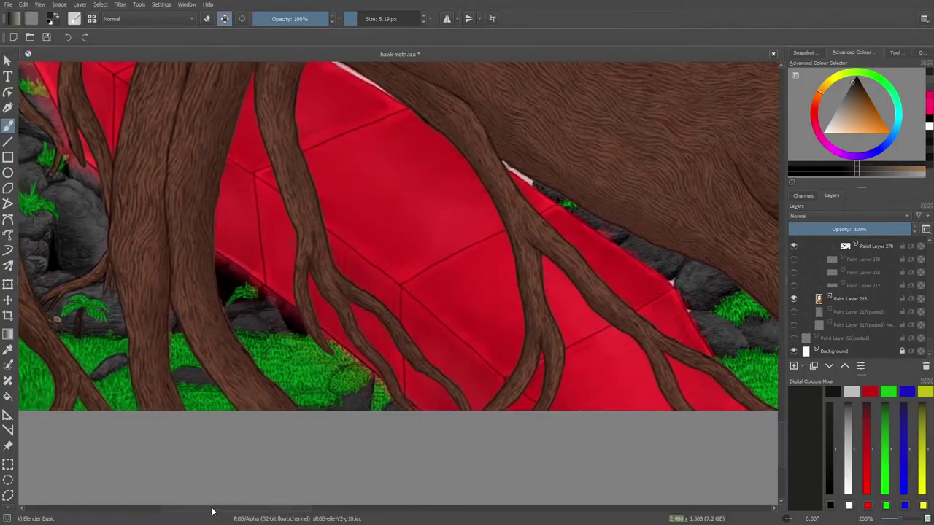
pyautogui.click(793, 246)
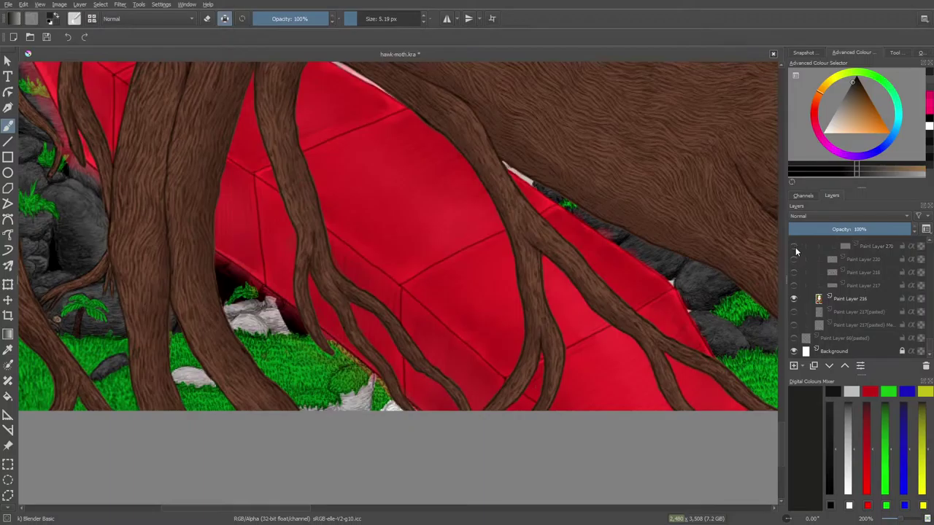
pyautogui.click(794, 247)
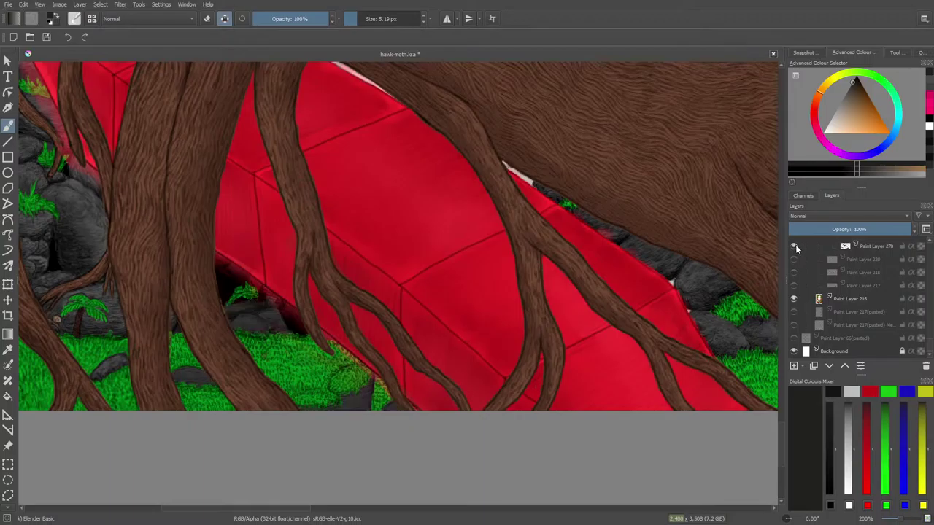
pyautogui.click(794, 247)
pyautogui.click(794, 247)
pyautogui.moveTo(901, 519); pyautogui.dragTo(903, 520)
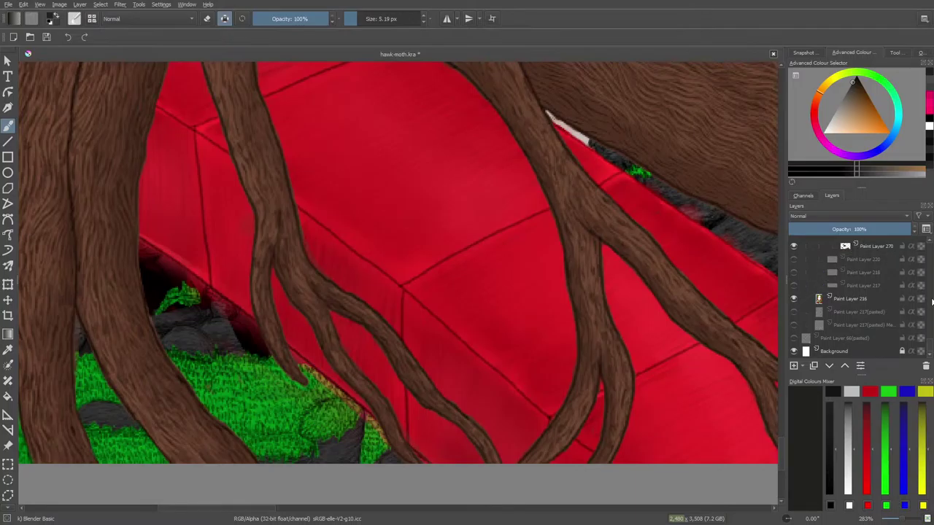
pyautogui.scroll(1, 931, 344)
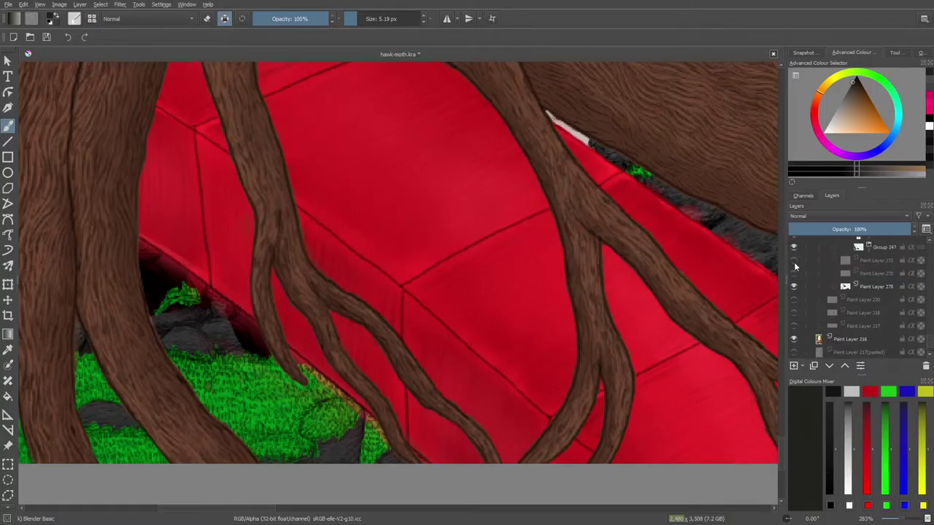
pyautogui.click(794, 287)
pyautogui.click(794, 287)
pyautogui.click(794, 247)
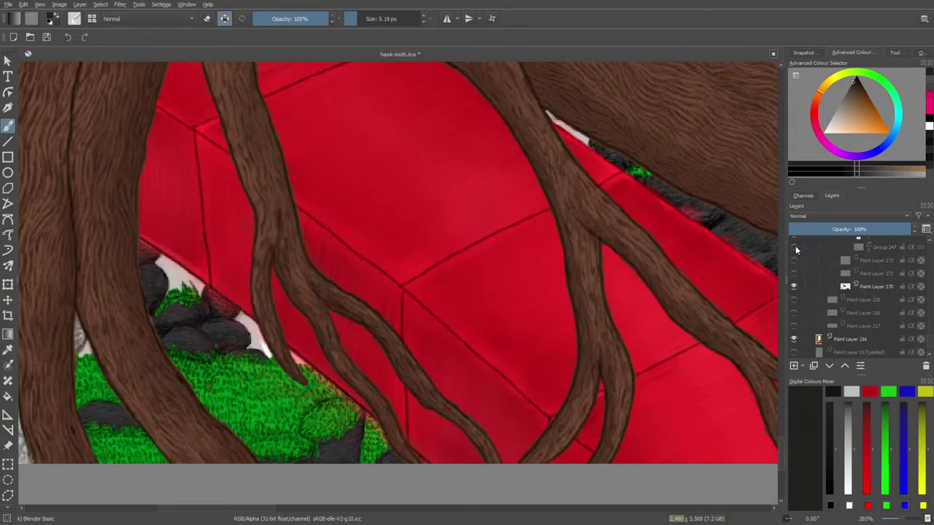
pyautogui.click(795, 247)
# Step: Expand Group 247, select its layer holding the black shadow under the red structure, and sample the shadow's black colour
pyautogui.click(868, 248)
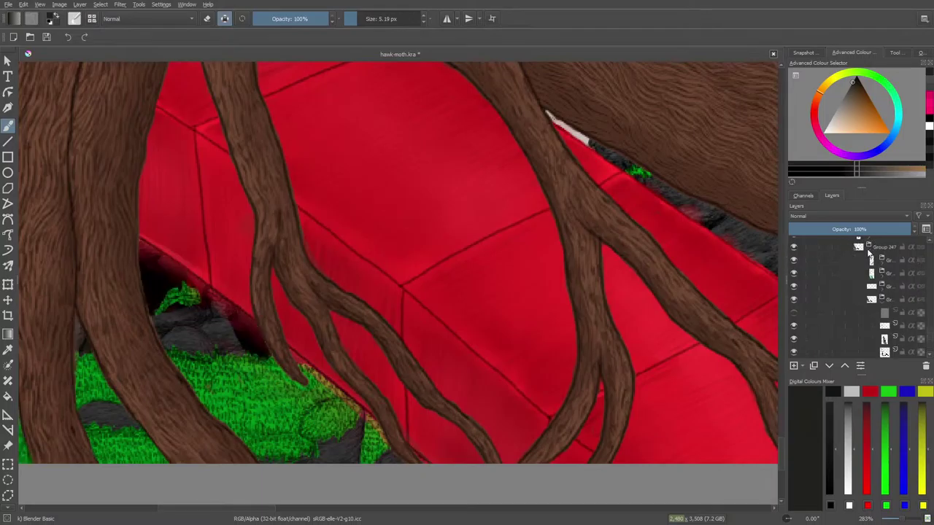
pyautogui.scroll(-3, 920, 329)
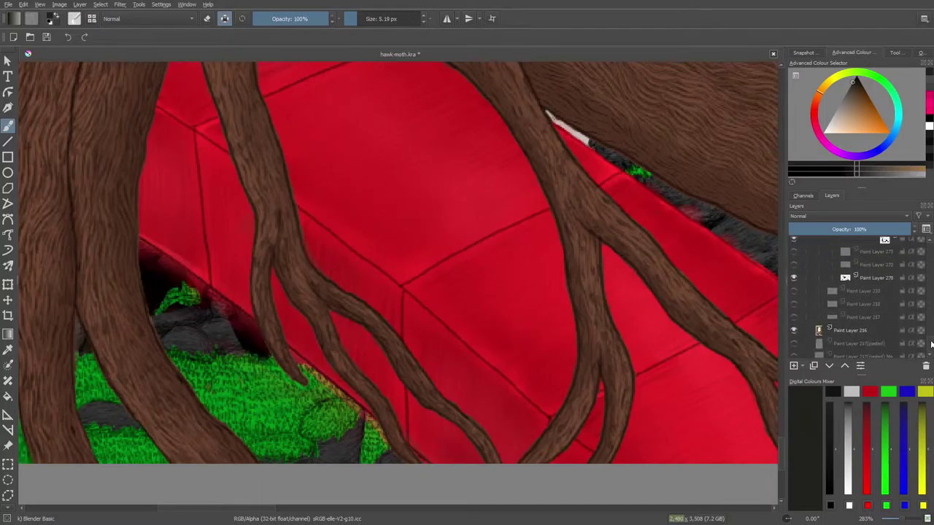
pyautogui.click(794, 301)
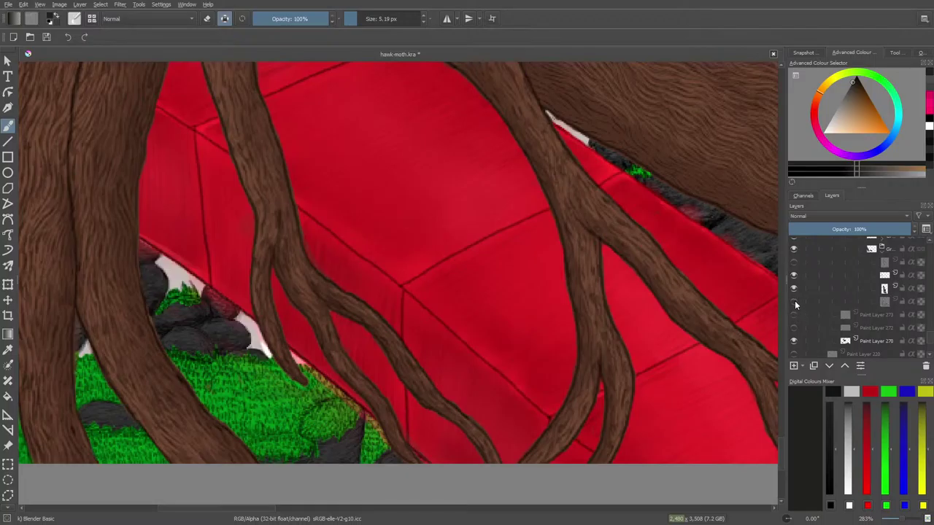
pyautogui.click(794, 301)
pyautogui.click(857, 296)
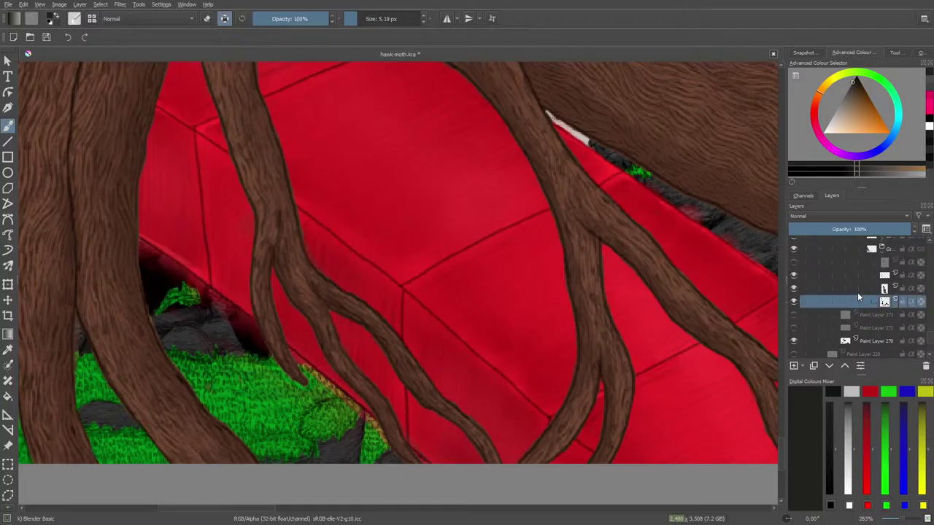
pyautogui.click(8, 349)
pyautogui.click(147, 264)
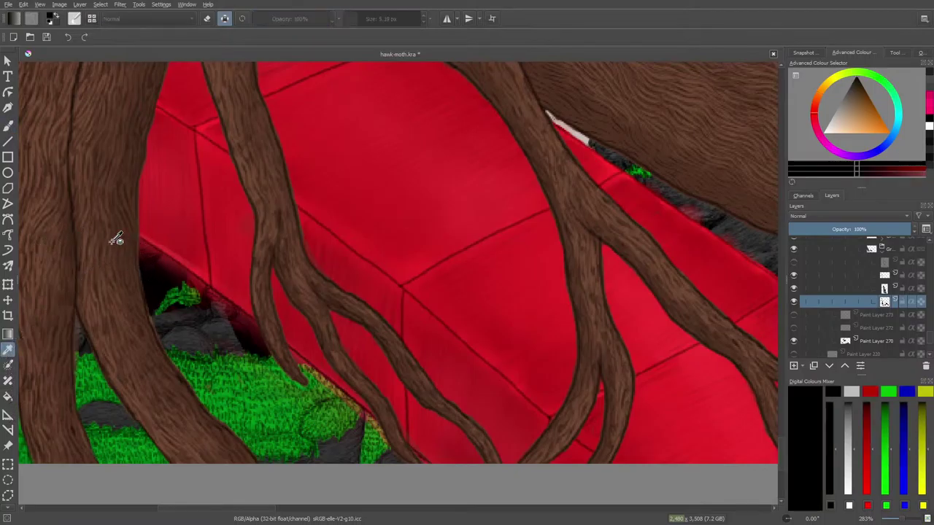
# Step: Paint the small light gaps between the red structure's edge and the rocks black with the Basic-1 brush at 0.27 px
pyautogui.click(8, 125)
pyautogui.moveTo(232, 510); pyautogui.dragTo(343, 514)
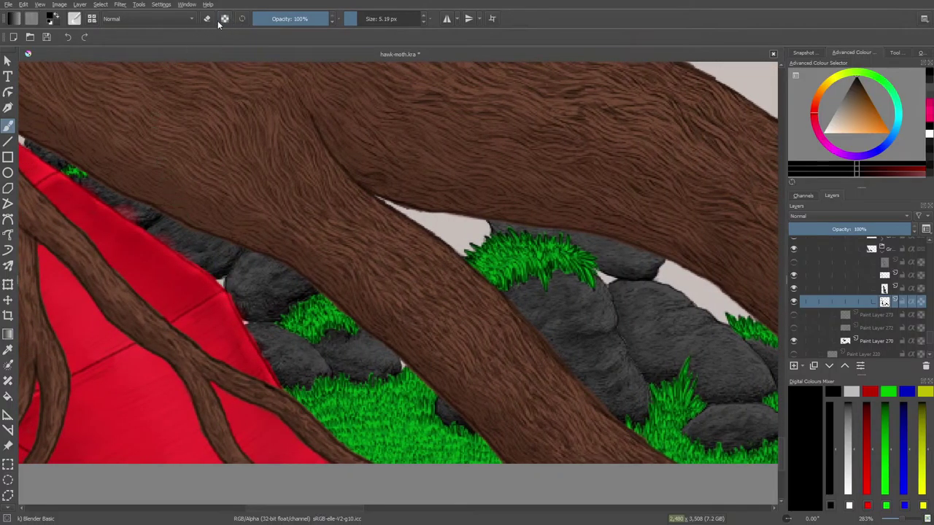
pyautogui.click(73, 18)
pyautogui.click(138, 125)
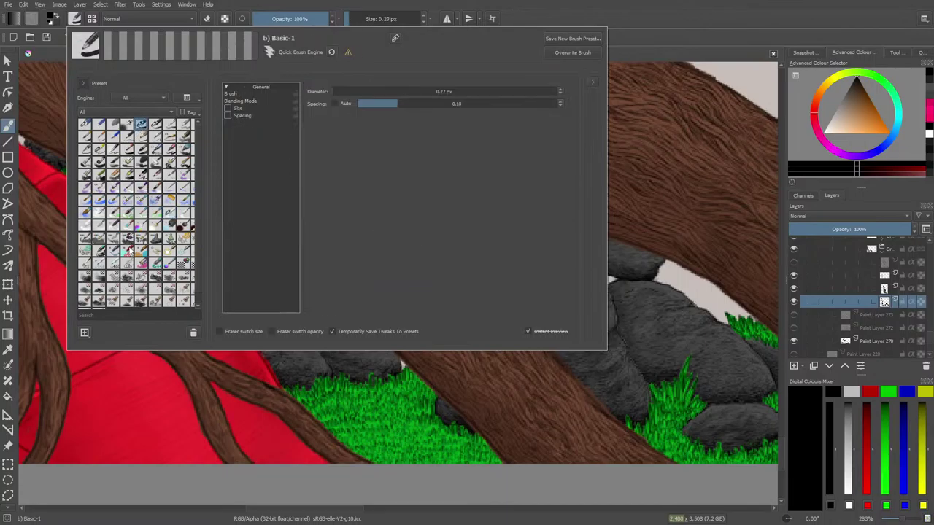
pyautogui.rightClick(217, 372)
pyautogui.click(192, 275)
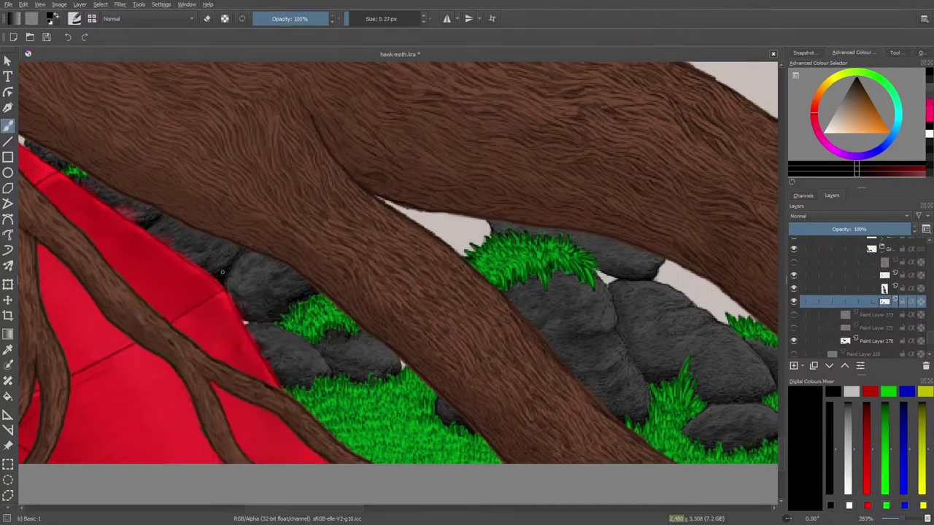
pyautogui.rightClick(207, 299)
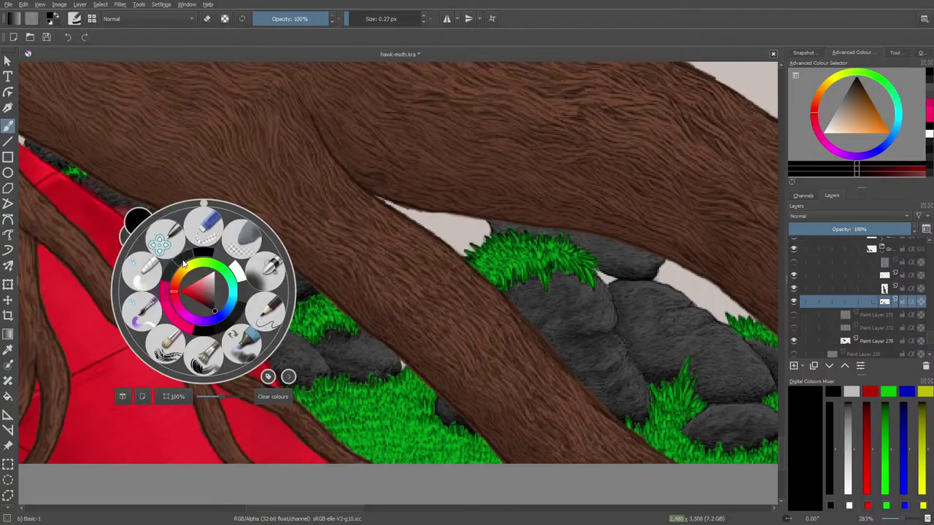
pyautogui.click(203, 295)
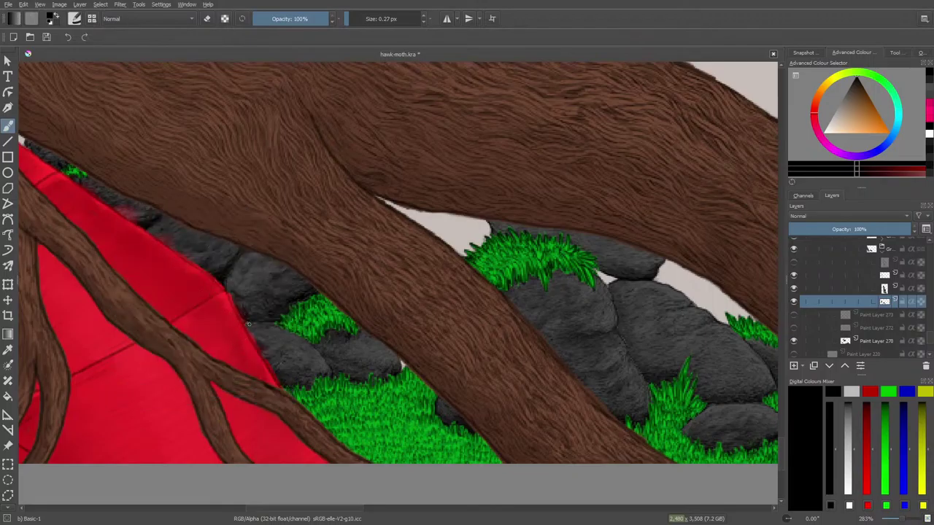
# Step: Paint the thin sliver between the red structure's upper edge and the large root black with the brush at 1.08 px
pyautogui.click(348, 19)
pyautogui.click(350, 18)
pyautogui.moveTo(326, 509); pyautogui.dragTo(294, 509)
pyautogui.moveTo(209, 125)
pyautogui.mouseDown()
pyautogui.moveTo(191, 113)
pyautogui.moveTo(232, 143)
pyautogui.mouseUp()
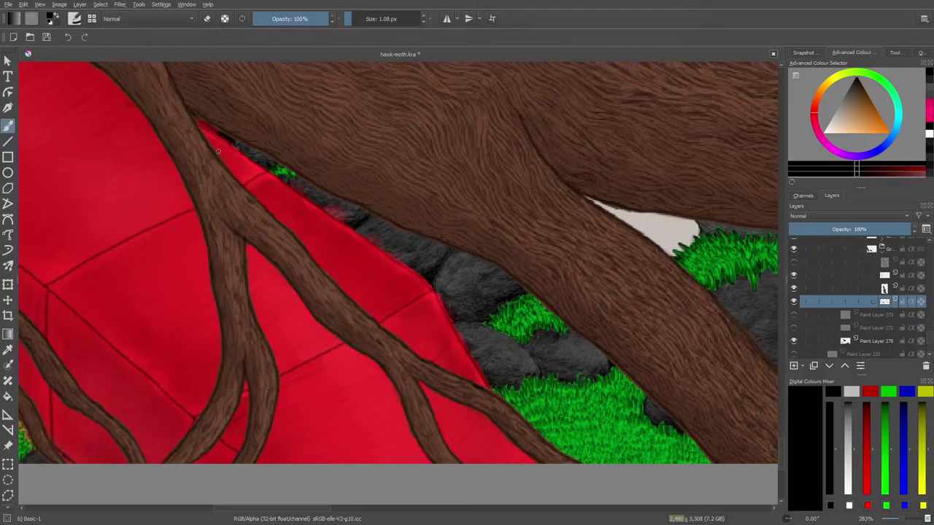
# Step: Fill the light gaps between the thick roots, grass tuft and large rocks with black at a brush size of 7.85 px
pyautogui.moveTo(318, 509); pyautogui.dragTo(332, 510)
pyautogui.click(358, 16)
pyautogui.moveTo(466, 186)
pyautogui.mouseDown()
pyautogui.moveTo(536, 234)
pyautogui.moveTo(550, 231)
pyautogui.moveTo(535, 191)
pyautogui.moveTo(545, 192)
pyautogui.moveTo(595, 267)
pyautogui.moveTo(595, 207)
pyautogui.moveTo(605, 227)
pyautogui.mouseUp()
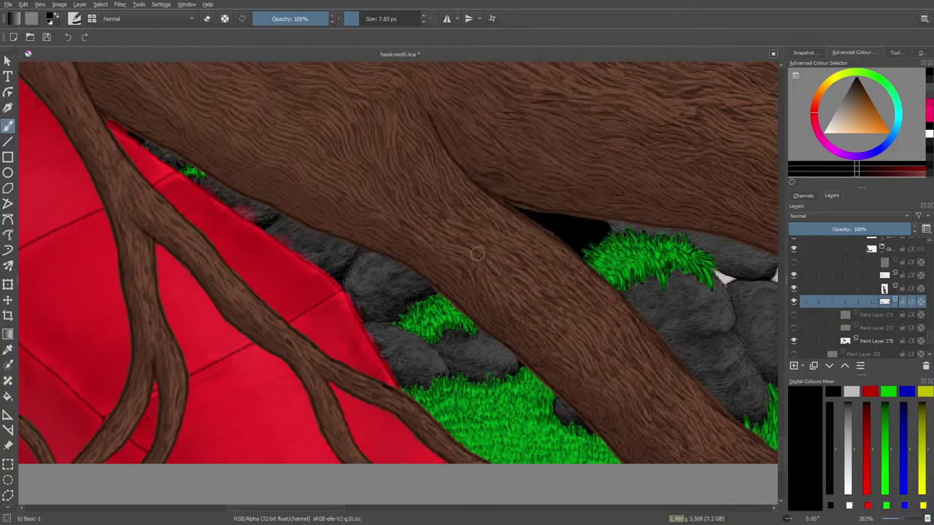
pyautogui.moveTo(327, 508); pyautogui.dragTo(374, 508)
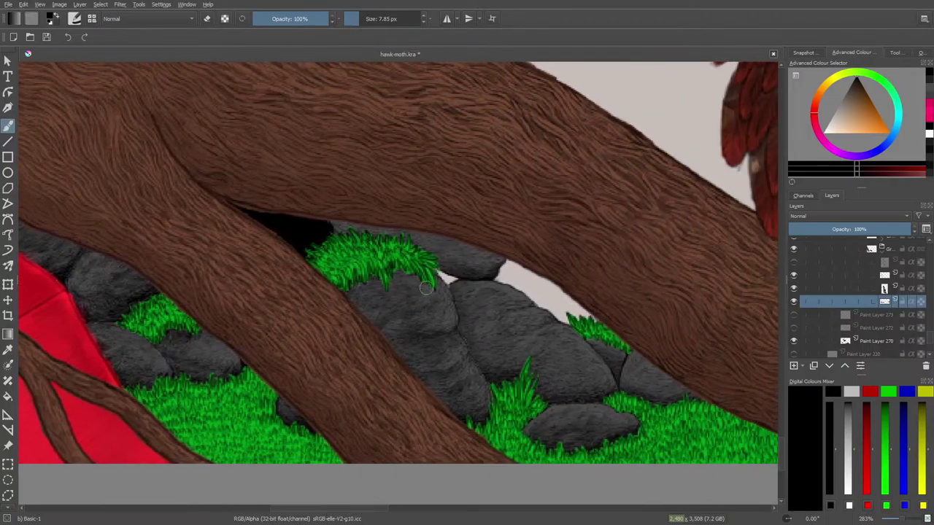
pyautogui.moveTo(440, 274)
pyautogui.mouseDown()
pyautogui.moveTo(468, 294)
pyautogui.moveTo(466, 278)
pyautogui.moveTo(419, 257)
pyautogui.moveTo(502, 277)
pyautogui.moveTo(524, 300)
pyautogui.moveTo(507, 264)
pyautogui.moveTo(575, 321)
pyautogui.moveTo(598, 318)
pyautogui.mouseUp()
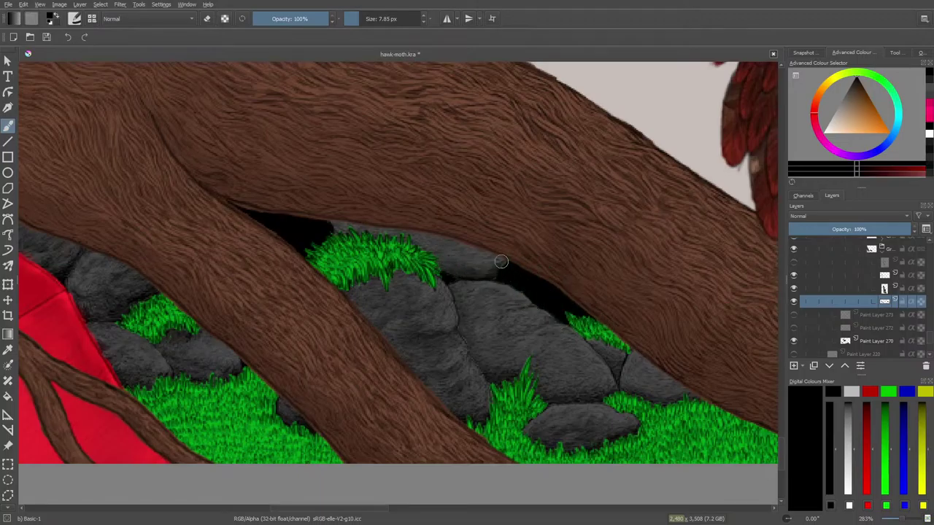
# Step: Examine the blackened gaps from further out and toggle Group 247, Group 268 and the subgroups of Group 314 to identify their contents
pyautogui.click(902, 520)
pyautogui.moveTo(900, 519)
pyautogui.mouseDown()
pyautogui.moveTo(886, 519)
pyautogui.moveTo(897, 522)
pyautogui.mouseUp()
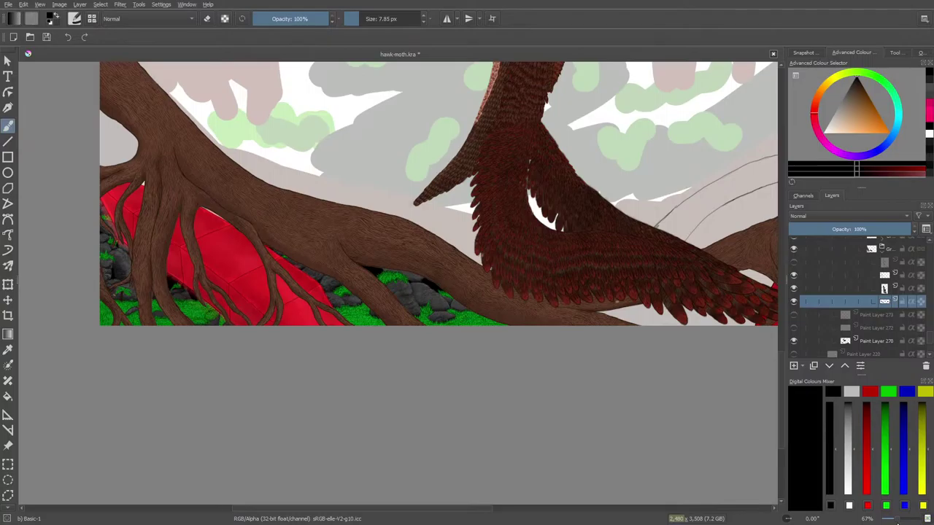
pyautogui.moveTo(898, 522); pyautogui.dragTo(903, 524)
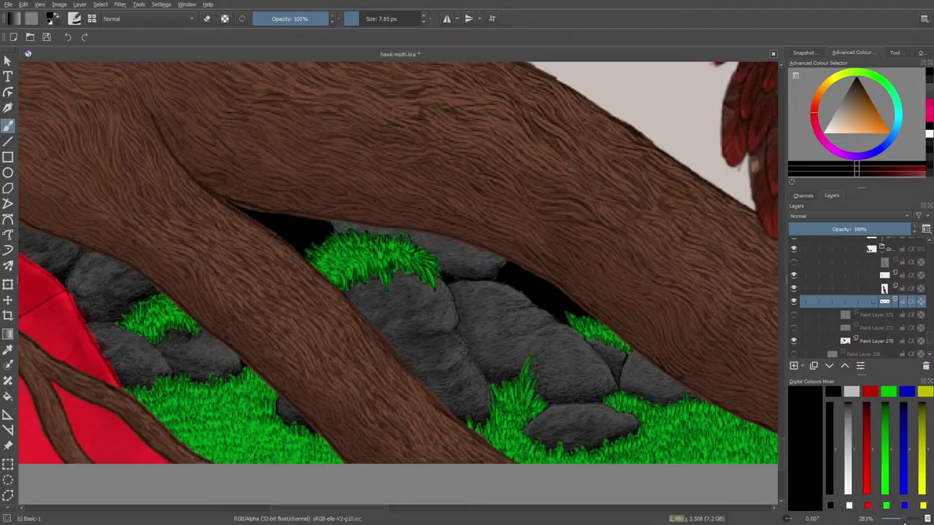
pyautogui.scroll(2, 930, 335)
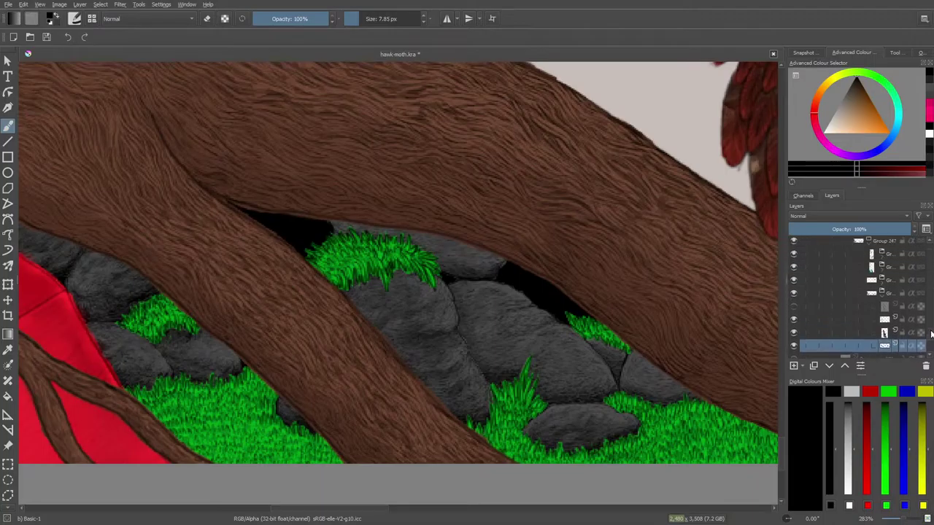
pyautogui.scroll(5, 930, 329)
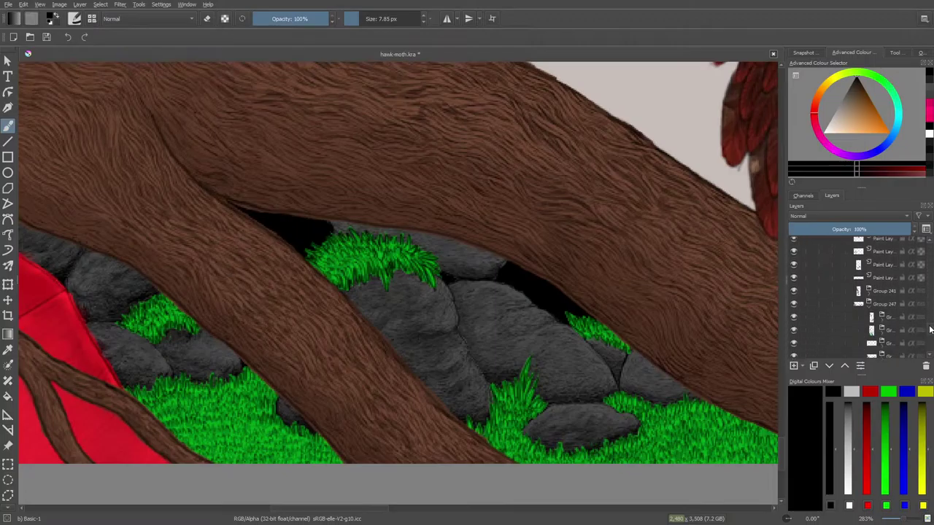
pyautogui.click(794, 316)
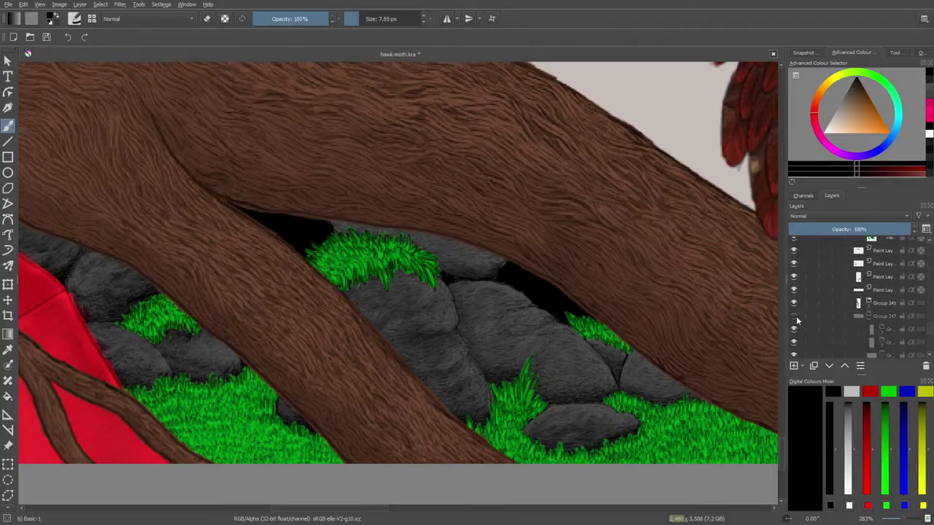
pyautogui.click(796, 316)
pyautogui.scroll(10, 925, 333)
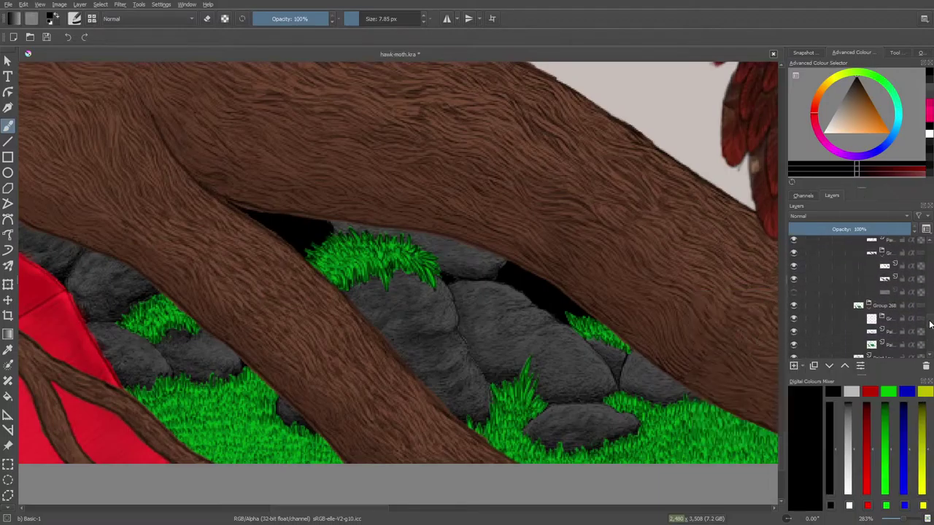
pyautogui.click(794, 275)
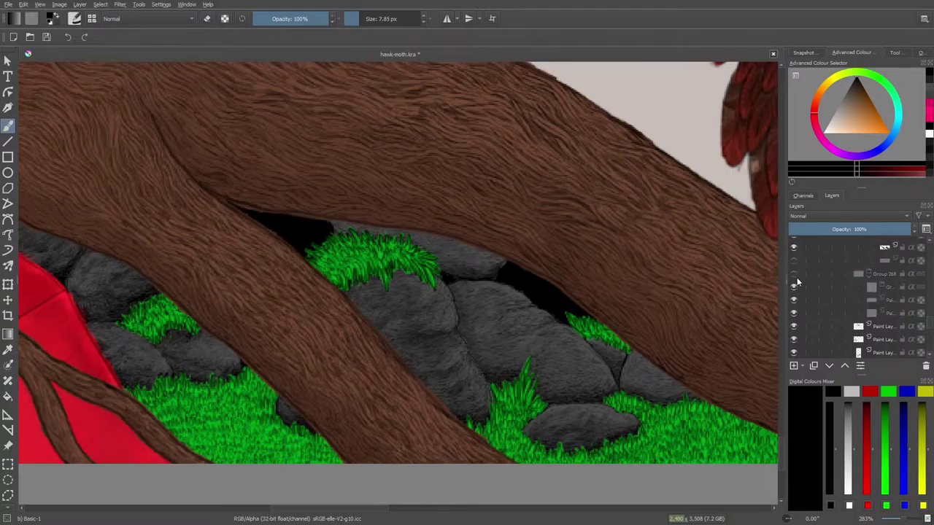
pyautogui.scroll(3, 932, 320)
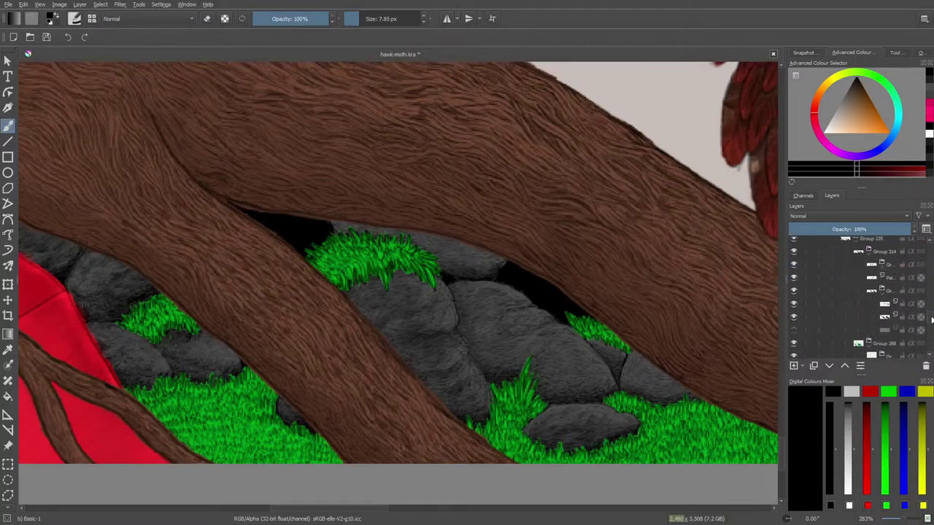
pyautogui.click(794, 290)
pyautogui.click(794, 292)
pyautogui.click(794, 266)
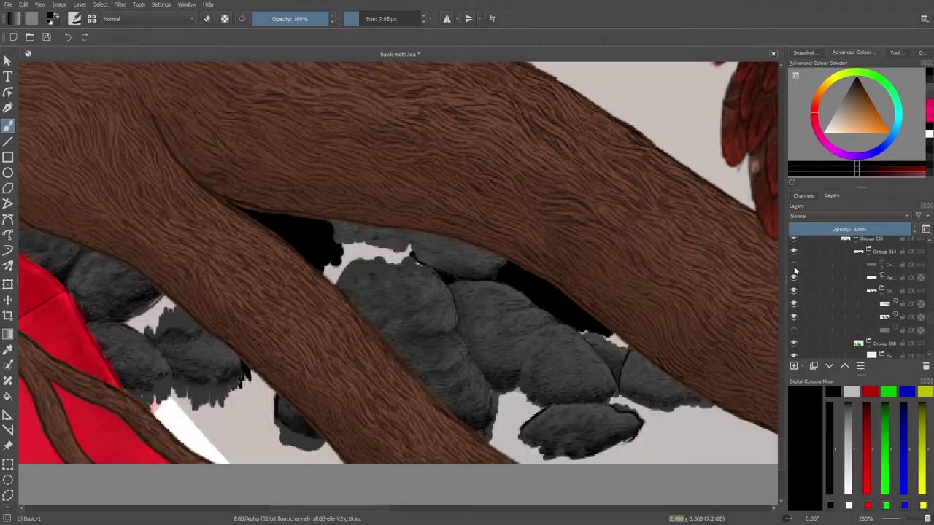
pyautogui.click(793, 267)
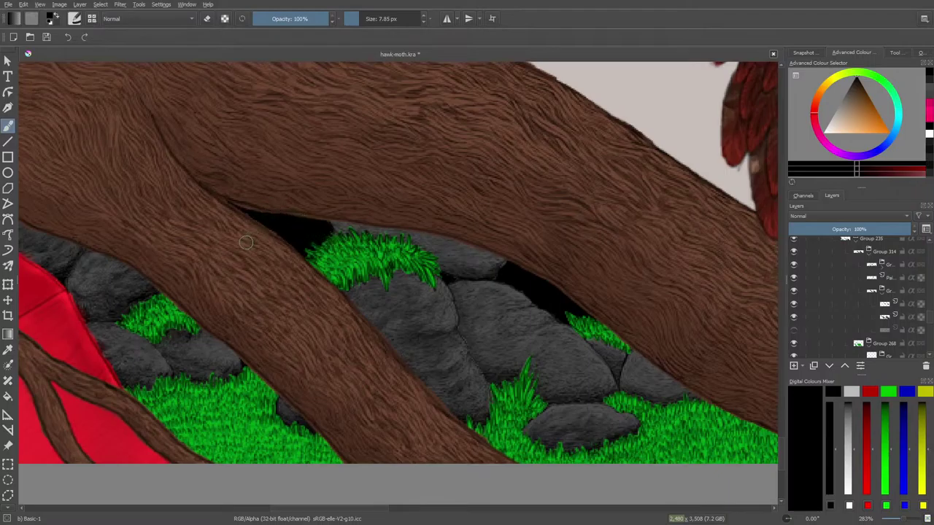
# Step: Toggle the two visible rock layers inside Group 314 and Paint Layer 270 to examine what each contributes around the dark gaps
pyautogui.moveTo(254, 224)
pyautogui.mouseDown()
pyautogui.moveTo(267, 234)
pyautogui.moveTo(277, 221)
pyautogui.moveTo(293, 235)
pyautogui.moveTo(282, 223)
pyautogui.moveTo(289, 218)
pyautogui.mouseUp()
pyautogui.click(885, 319)
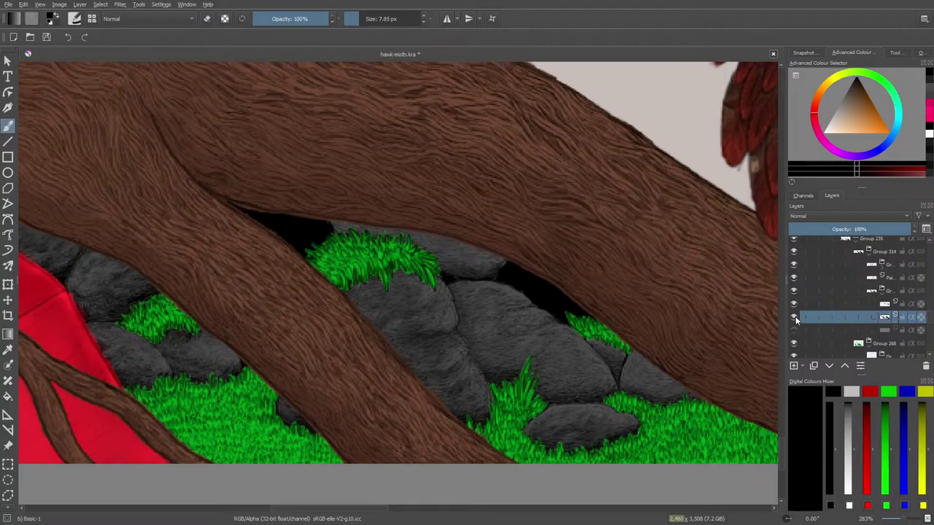
pyautogui.click(794, 318)
pyautogui.click(794, 318)
pyautogui.click(795, 305)
pyautogui.click(796, 310)
pyautogui.scroll(-3, 930, 327)
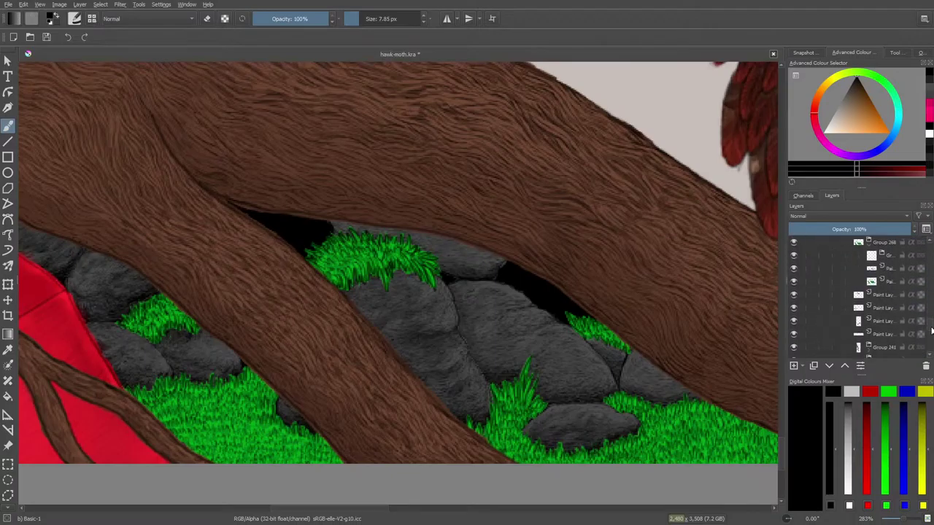
pyautogui.scroll(-5, 932, 331)
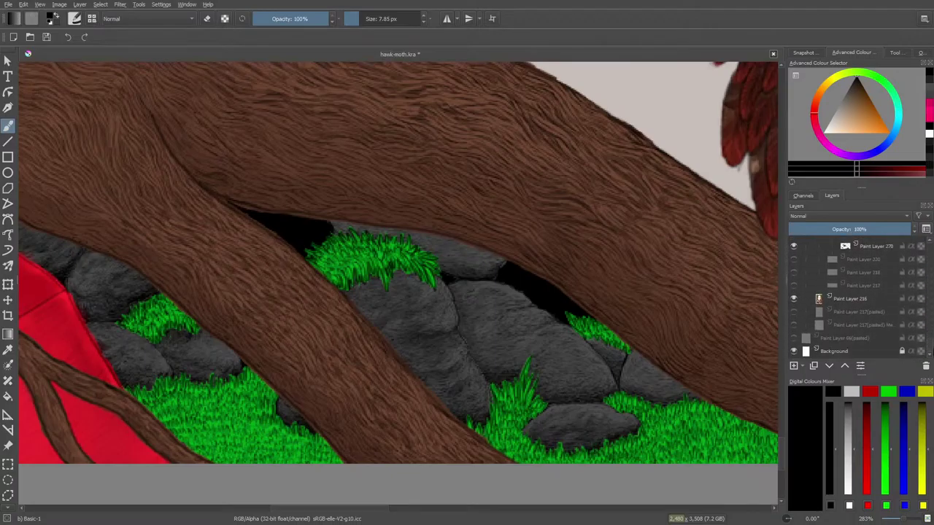
pyautogui.scroll(5, 927, 352)
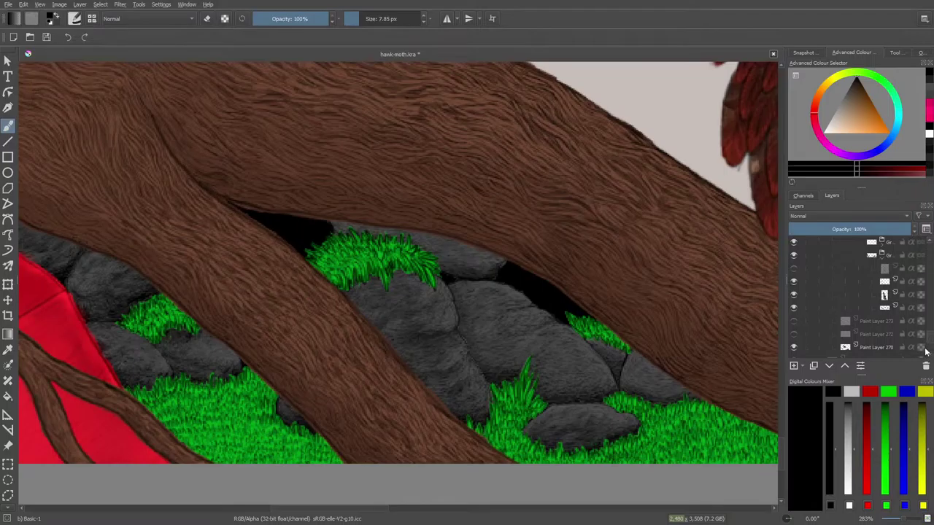
pyautogui.click(810, 350)
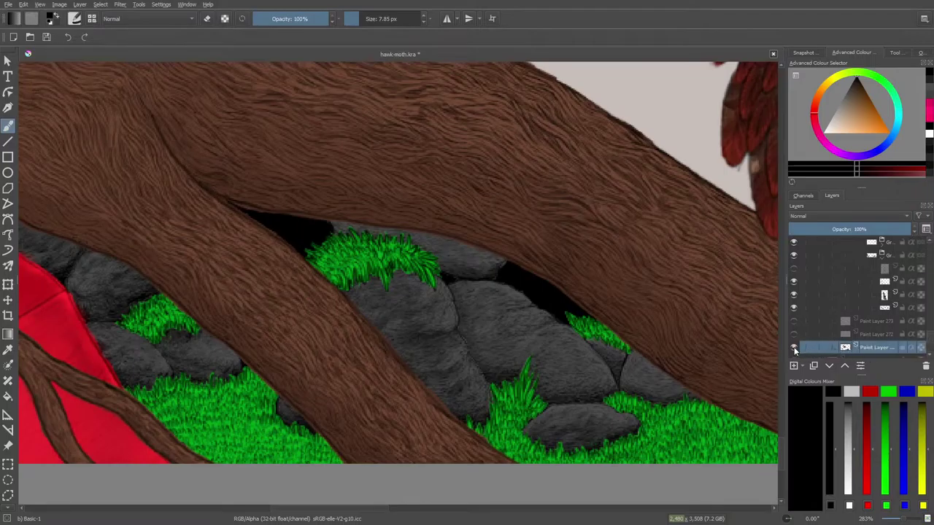
pyautogui.click(795, 349)
pyautogui.click(795, 348)
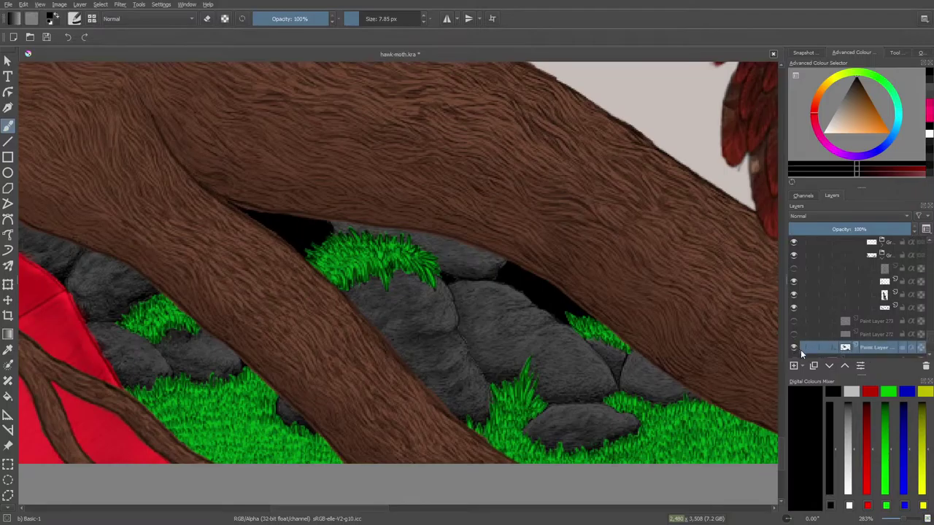
# Step: Toggle the lowest subgroup of Group 247 and its upper paint layers to find which one holds the black gap fill
pyautogui.click(794, 294)
pyautogui.click(795, 283)
pyautogui.click(794, 283)
pyautogui.click(795, 295)
pyautogui.moveTo(931, 343)
pyautogui.mouseDown()
pyautogui.moveTo(928, 315)
pyautogui.moveTo(929, 348)
pyautogui.moveTo(931, 335)
pyautogui.mouseUp()
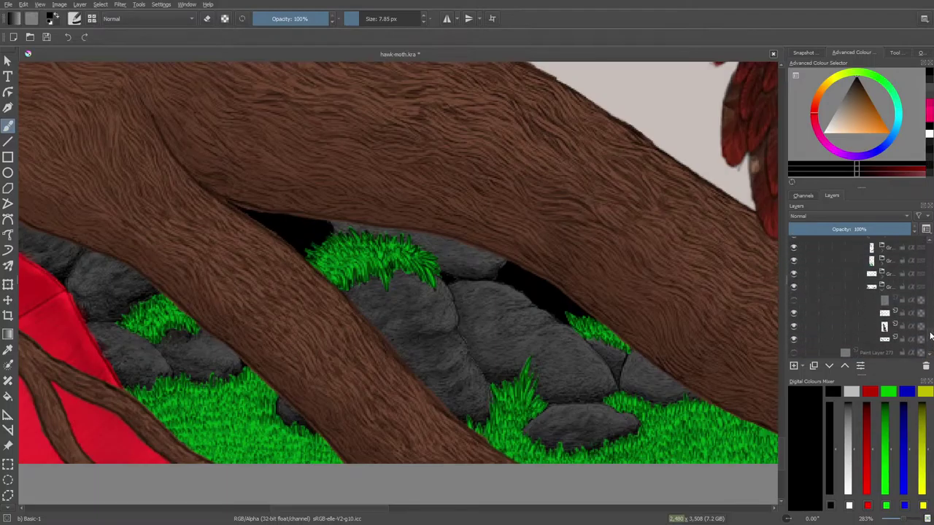
pyautogui.click(794, 288)
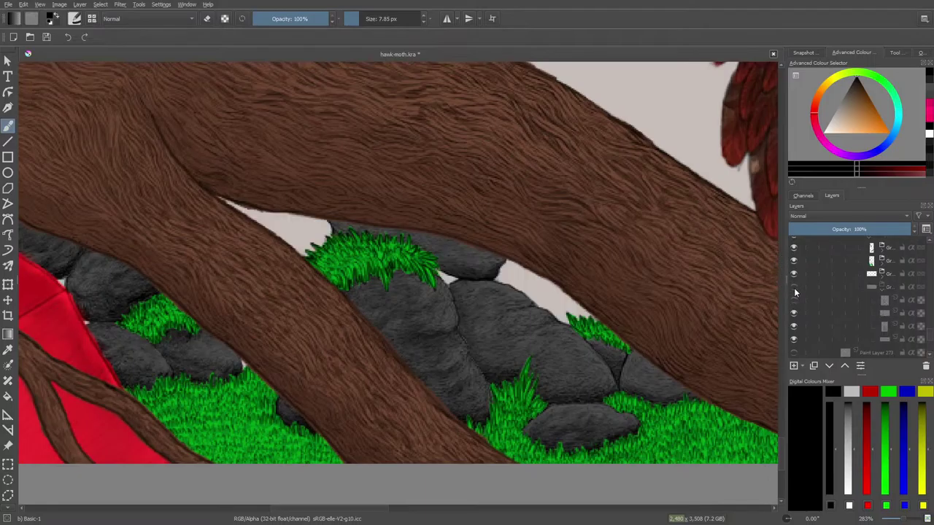
pyautogui.click(795, 288)
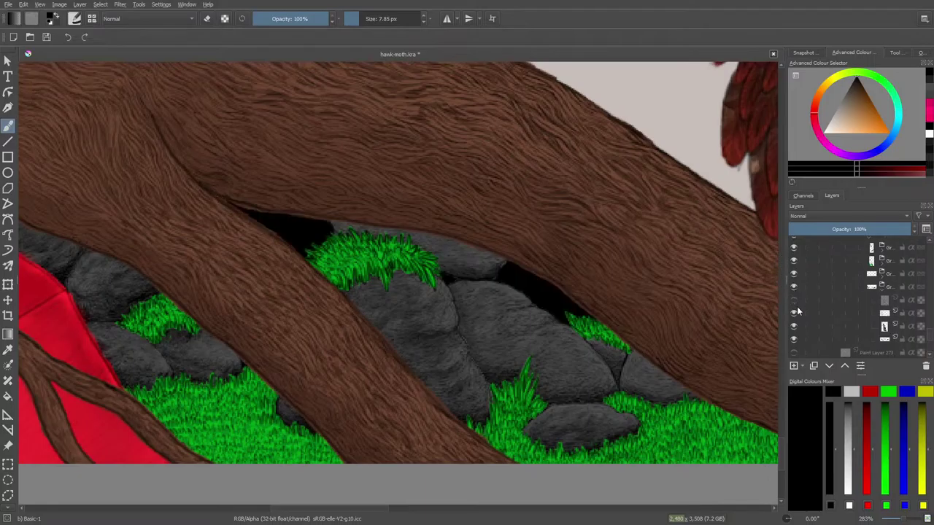
pyautogui.click(793, 313)
pyautogui.click(793, 326)
pyautogui.click(794, 327)
# Step: Select the layer holding the black gap fill in Group 247 and lower its opacity to 62%
pyautogui.click(794, 340)
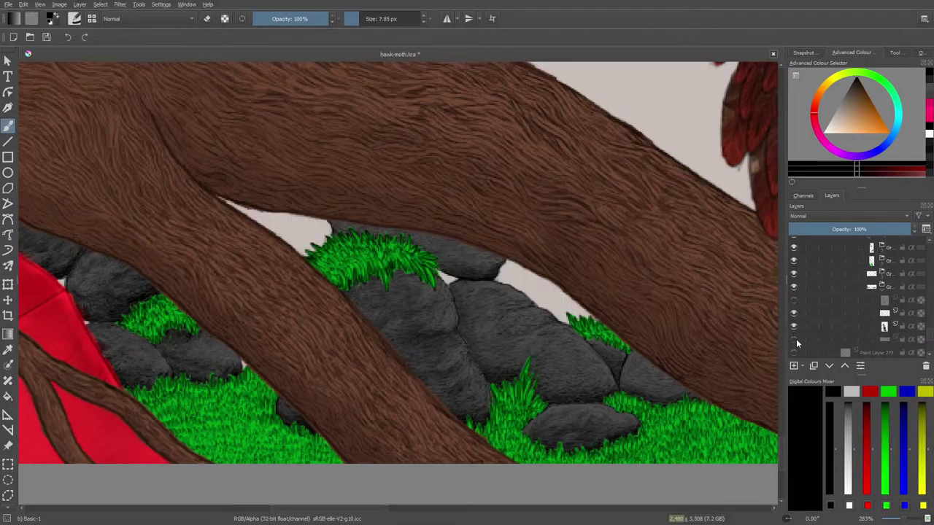
pyautogui.click(878, 340)
pyautogui.click(864, 229)
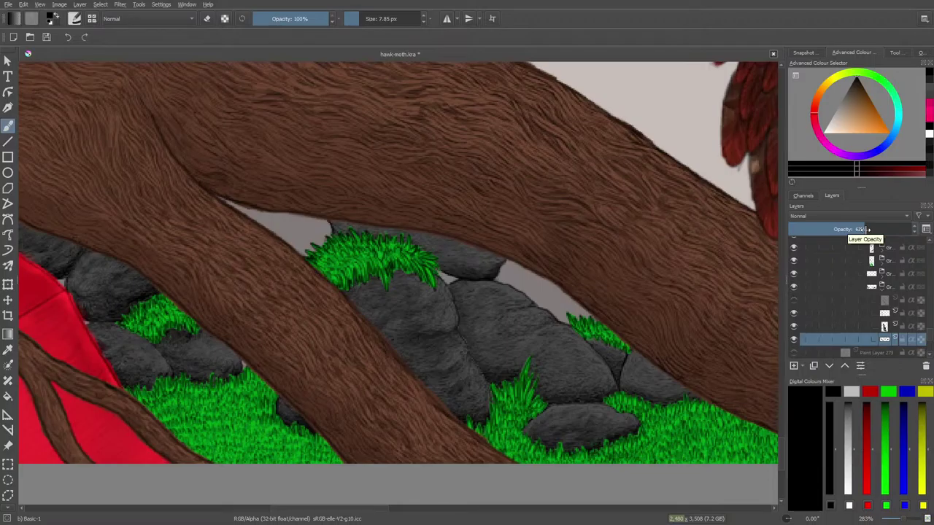
# Step: Select the upper paint layer of the rock subgroup in Group 314, checking its visibility, and frame the gap beside the grass tuft at 400%
pyautogui.scroll(1, 930, 330)
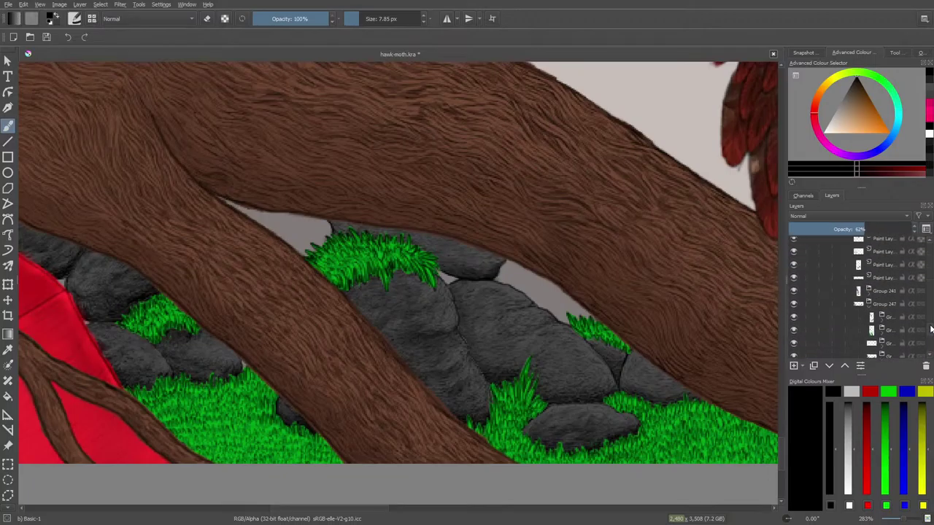
pyautogui.scroll(5, 930, 329)
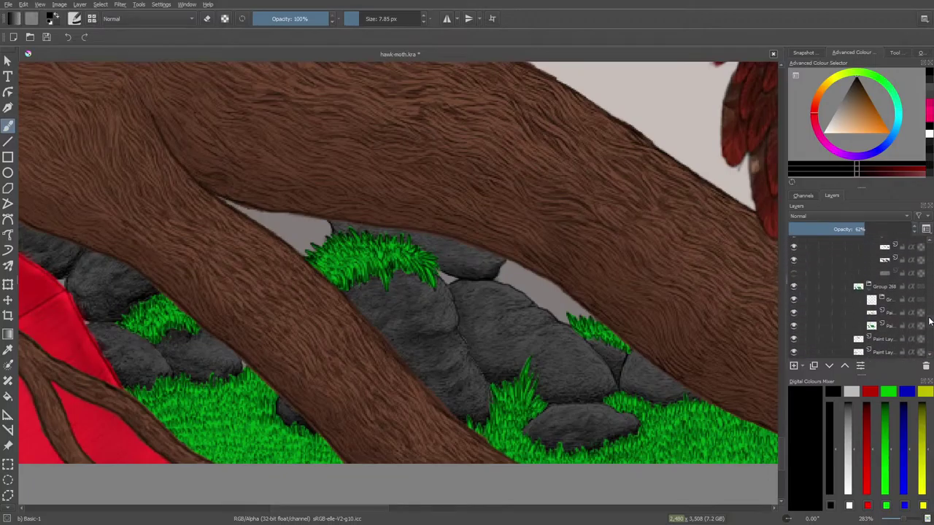
pyautogui.click(881, 248)
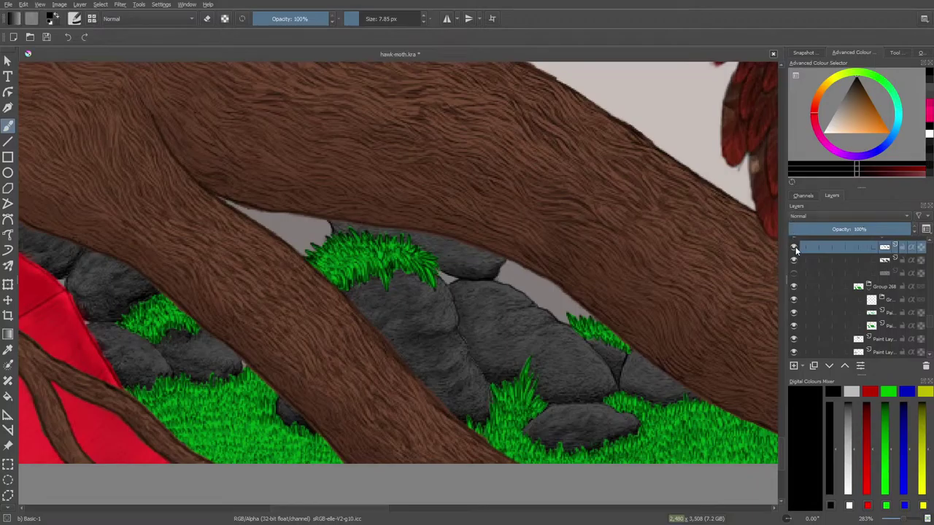
pyautogui.click(793, 248)
pyautogui.click(795, 248)
pyautogui.moveTo(806, 256)
pyautogui.moveTo(361, 511); pyautogui.dragTo(321, 511)
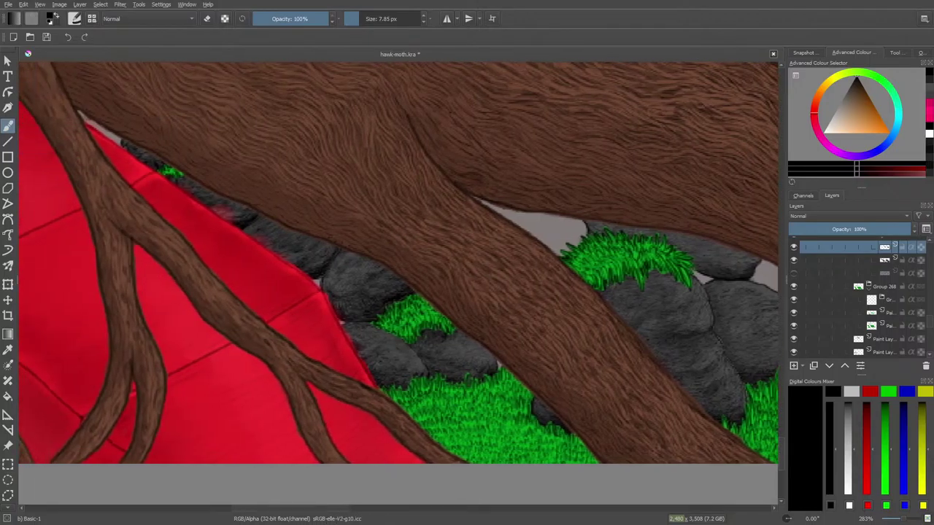
pyautogui.moveTo(900, 518); pyautogui.dragTo(905, 520)
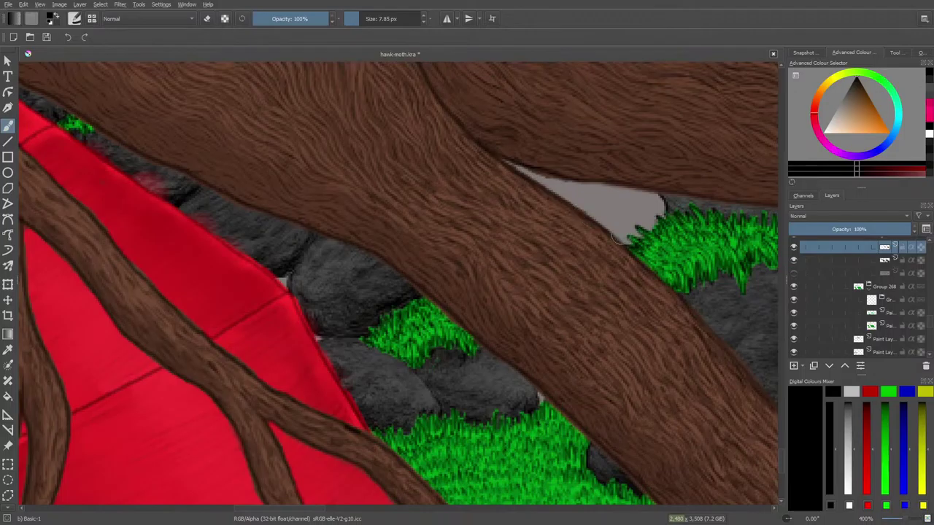
# Step: Choose the Ink-3 Gpen brush and draw thin crack lines dividing the grey gap beside the grass tuft into stones
pyautogui.click(75, 19)
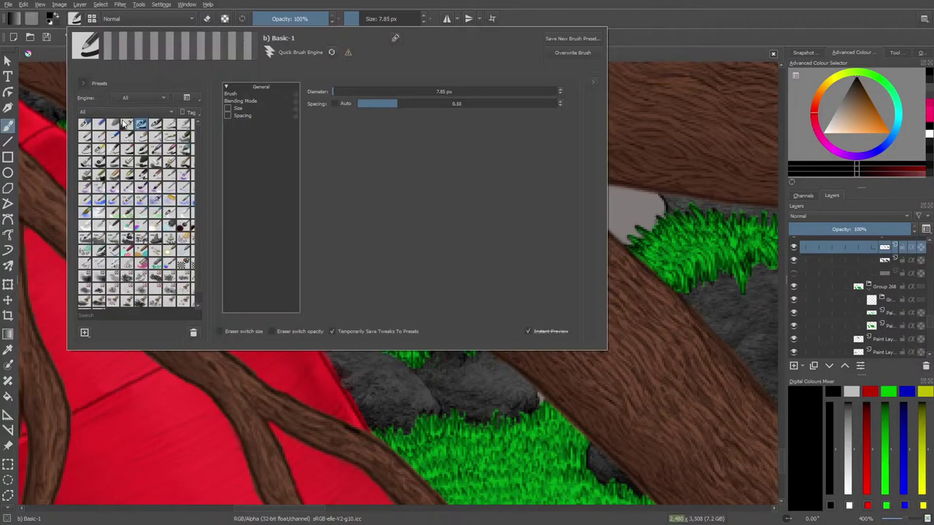
pyautogui.click(98, 150)
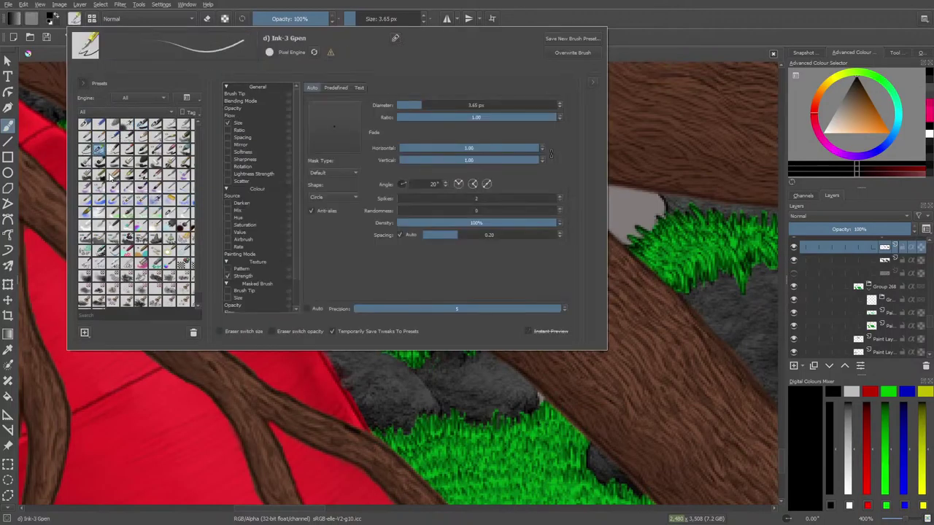
pyautogui.rightClick(590, 377)
pyautogui.click(588, 261)
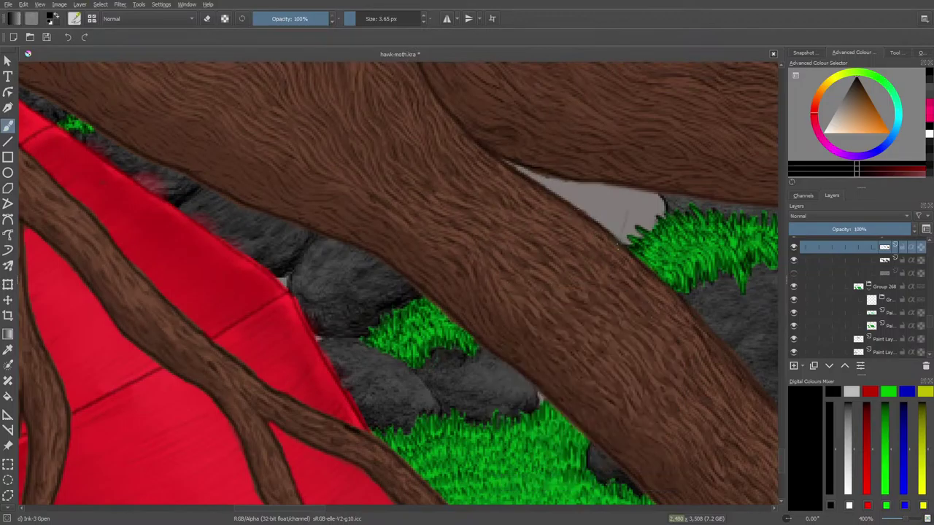
pyautogui.moveTo(628, 194); pyautogui.dragTo(622, 235)
pyautogui.moveTo(559, 177); pyautogui.dragTo(523, 192)
pyautogui.moveTo(631, 202); pyautogui.dragTo(624, 216)
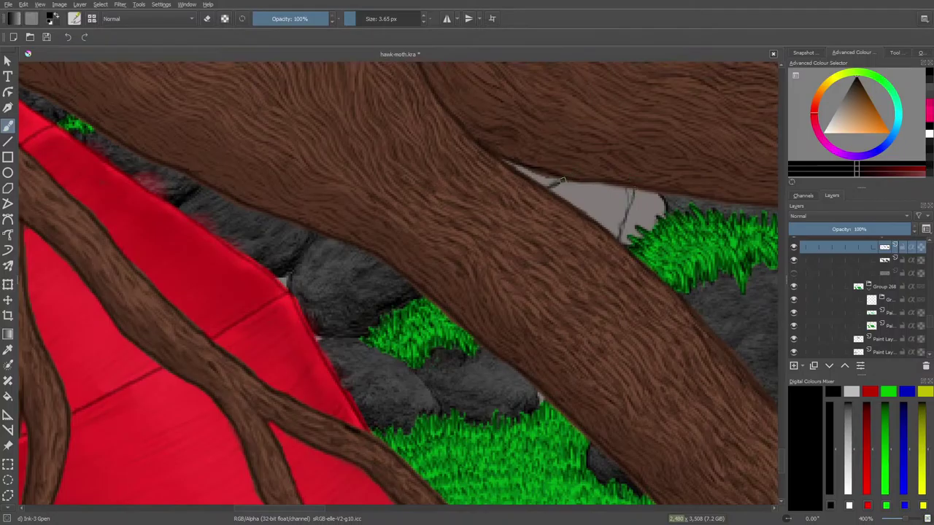
# Step: Reduce the eraser to 5.19 px and erase the crack line nearest the grass tuft in the grey gap
pyautogui.press('e')
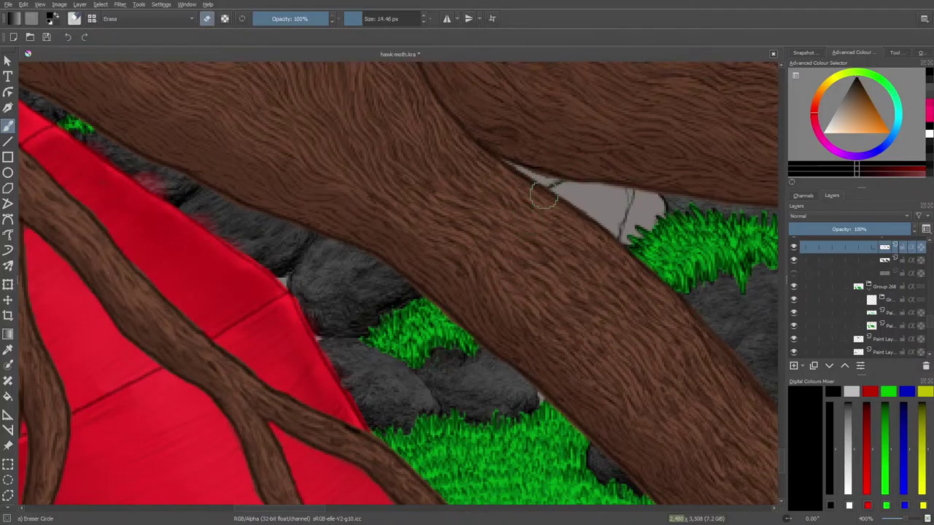
pyautogui.press('e')
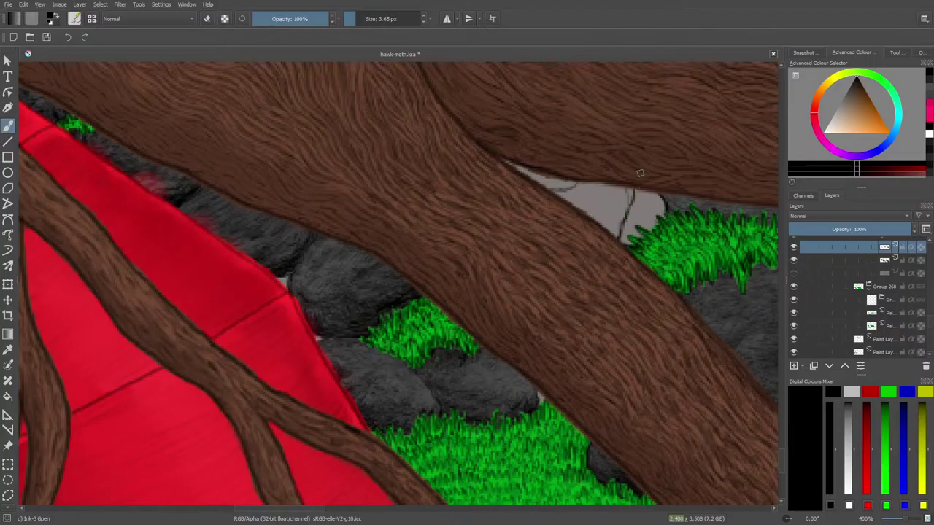
pyautogui.press('e')
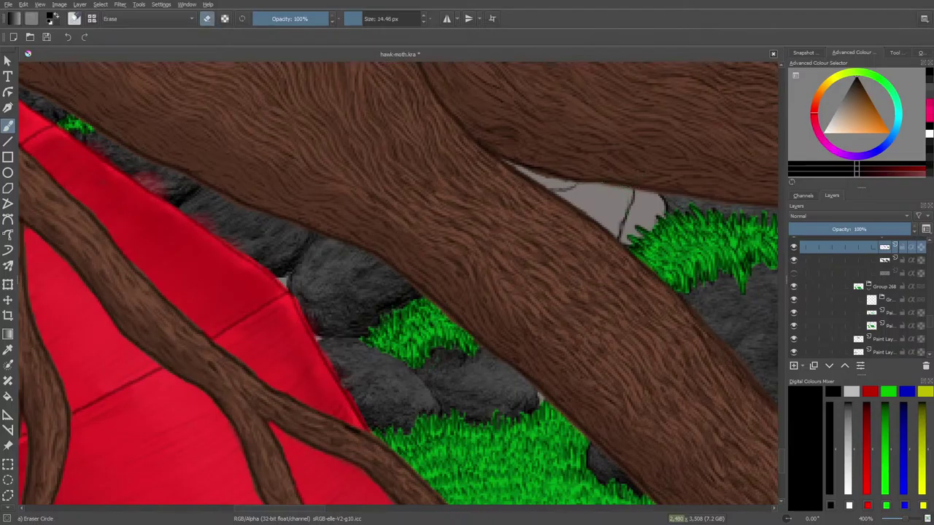
pyautogui.click(357, 16)
pyautogui.moveTo(633, 189); pyautogui.dragTo(617, 242)
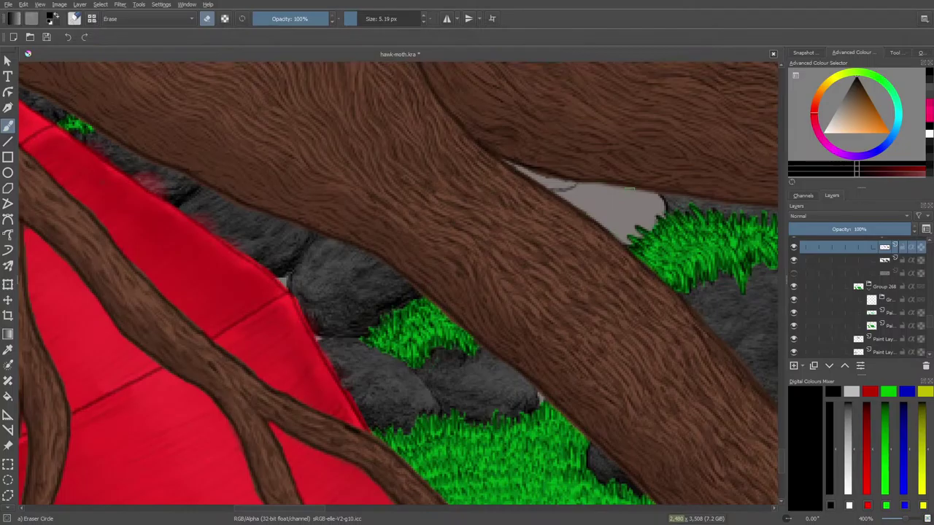
# Step: Redraw the stone's dividing line as a curve slanting down to the grass tuft, zoomed to 566%, touching up the line work with the eraser
pyautogui.press('e')
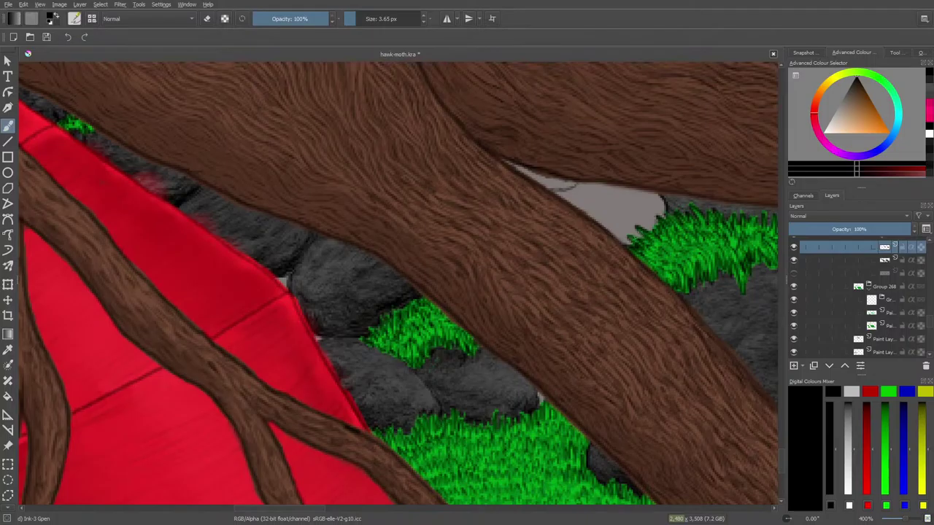
pyautogui.moveTo(657, 223)
pyautogui.mouseDown()
pyautogui.moveTo(610, 184)
pyautogui.moveTo(584, 183)
pyautogui.moveTo(623, 193)
pyautogui.mouseUp()
pyautogui.scroll(1, 903, 520)
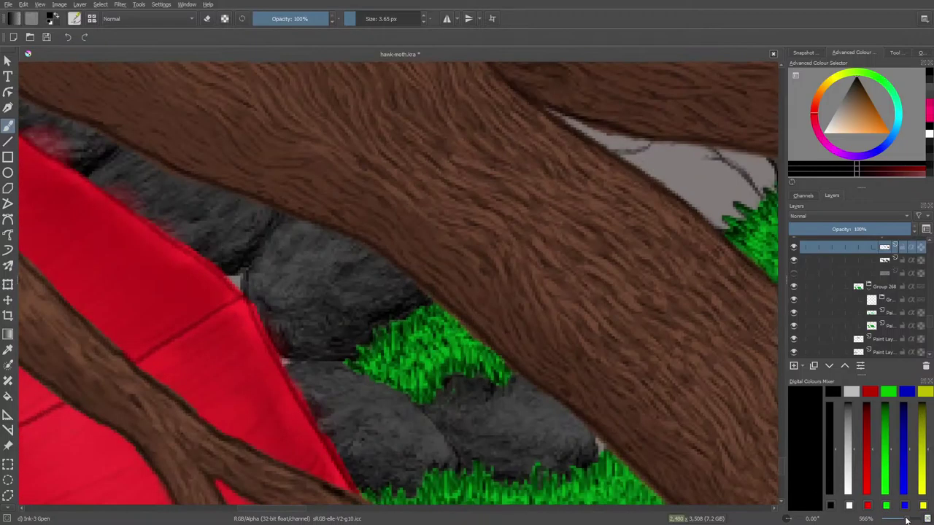
pyautogui.moveTo(297, 509); pyautogui.dragTo(333, 508)
pyautogui.press('e')
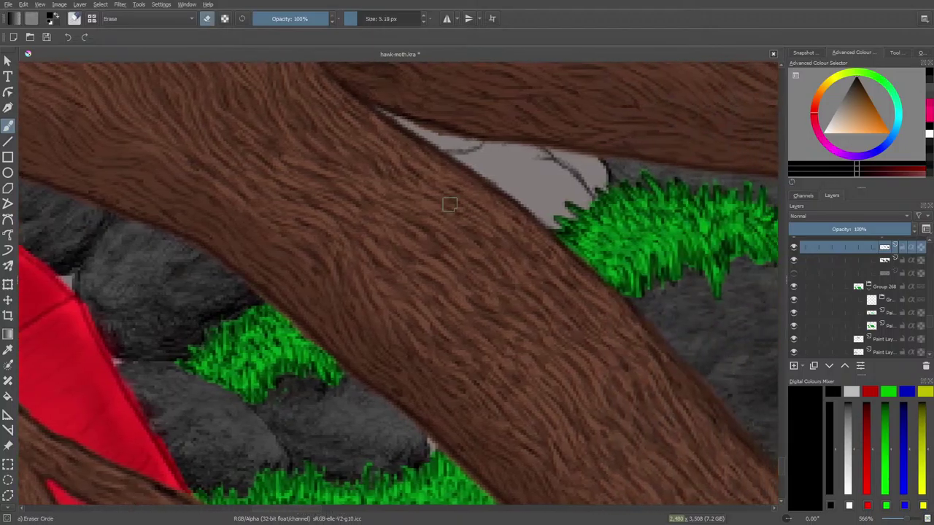
pyautogui.moveTo(446, 155)
pyautogui.mouseDown()
pyautogui.moveTo(470, 150)
pyautogui.moveTo(436, 164)
pyautogui.moveTo(458, 148)
pyautogui.moveTo(440, 147)
pyautogui.moveTo(454, 147)
pyautogui.mouseUp()
pyautogui.press('/')
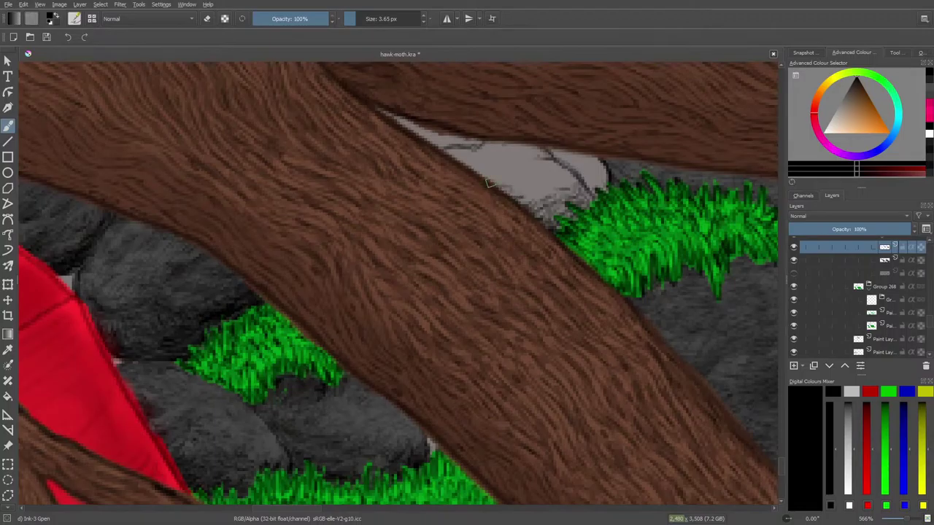
# Step: Hatch rough black texture strokes across the larger stone between the root and the grass tuft with the 3.65 px Gpen
pyautogui.moveTo(452, 163); pyautogui.dragTo(451, 157)
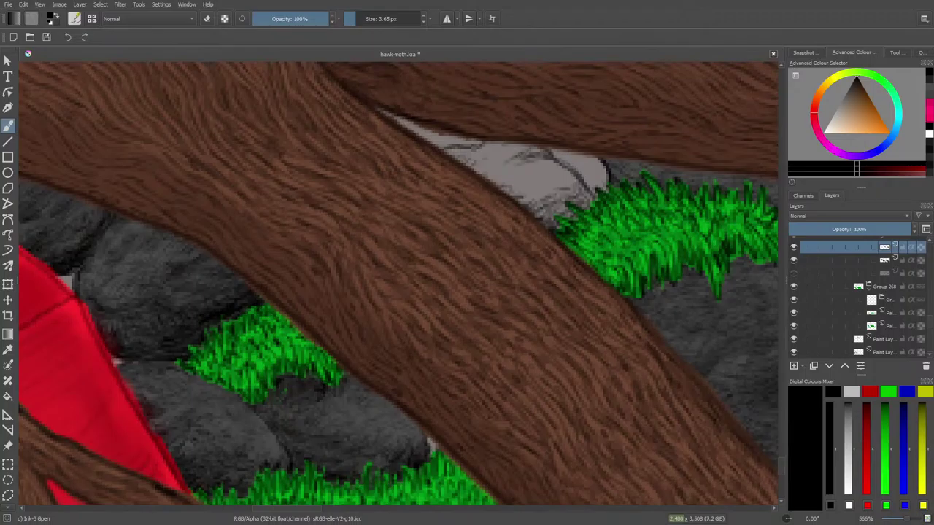
pyautogui.moveTo(513, 151); pyautogui.dragTo(502, 154)
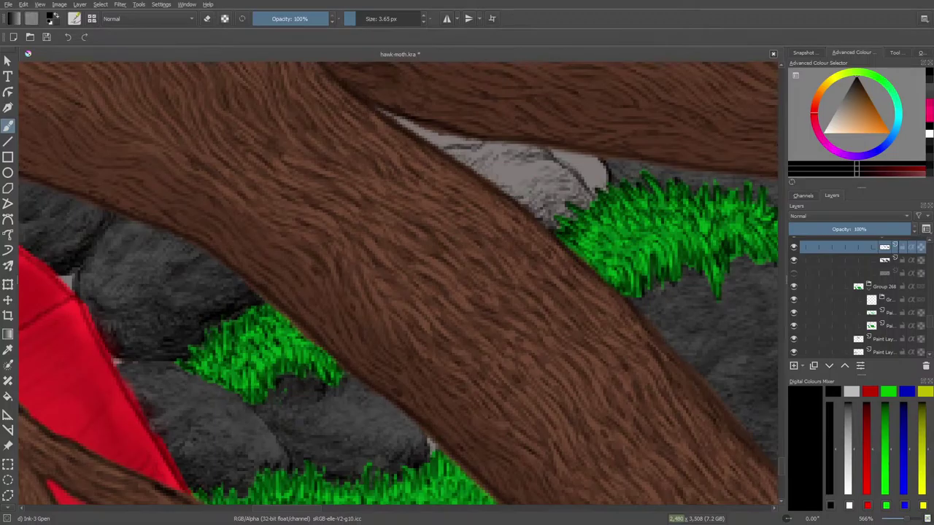
pyautogui.moveTo(498, 170); pyautogui.dragTo(509, 178)
pyautogui.moveTo(531, 207); pyautogui.dragTo(547, 217)
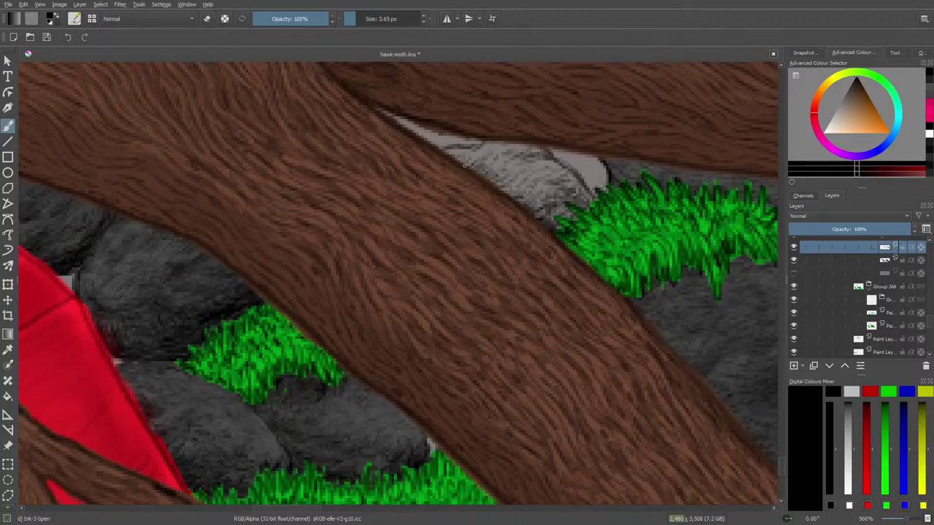
pyautogui.moveTo(484, 159); pyautogui.dragTo(490, 154)
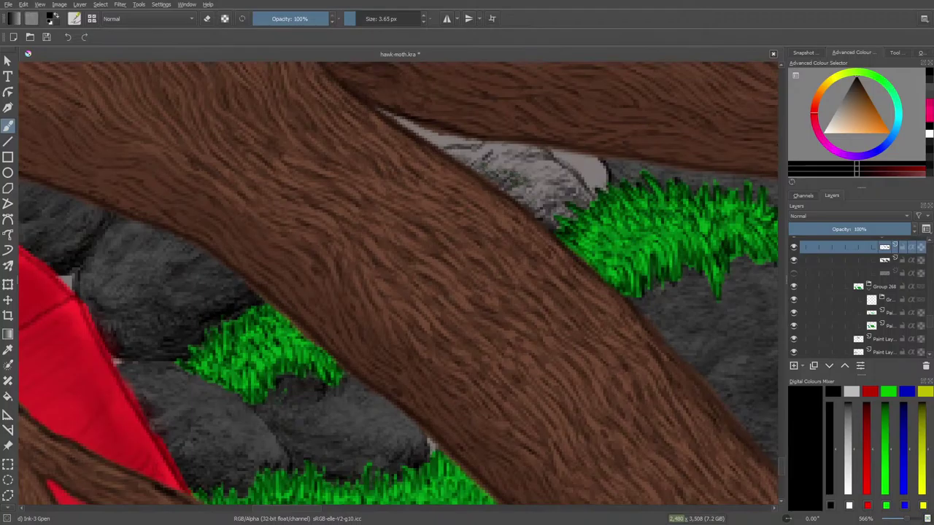
pyautogui.moveTo(460, 162); pyautogui.dragTo(446, 156)
pyautogui.moveTo(516, 163); pyautogui.dragTo(542, 165)
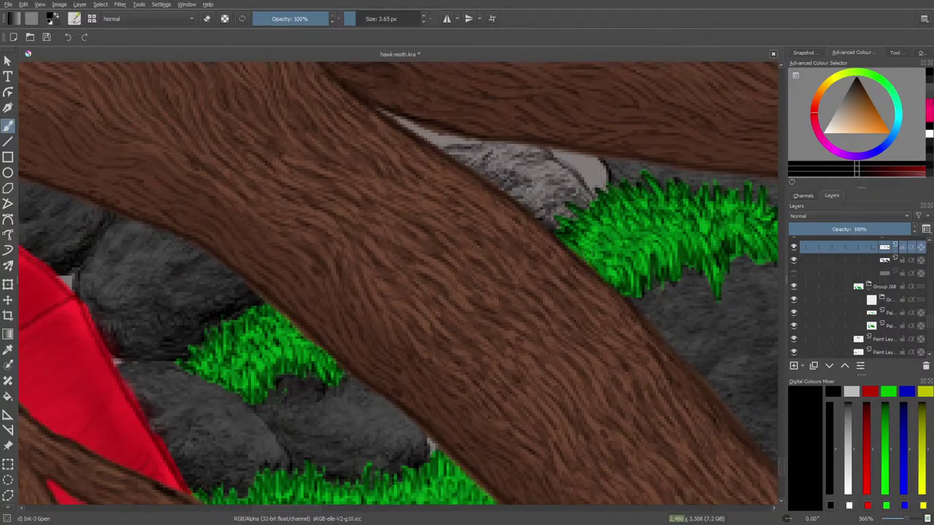
# Step: Extend the black hatching into the narrow sliver of stone where the two roots meet
pyautogui.moveTo(288, 508); pyautogui.dragTo(304, 511)
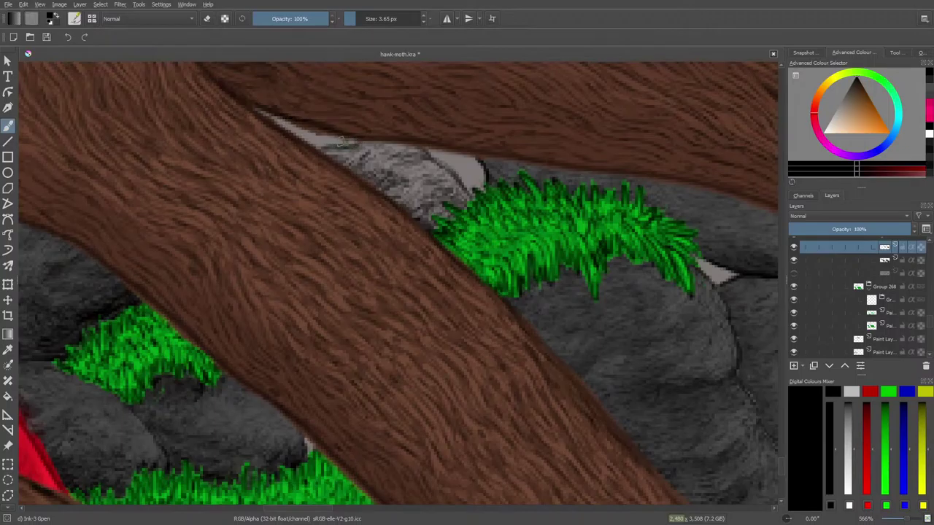
pyautogui.moveTo(335, 145)
pyautogui.mouseDown()
pyautogui.moveTo(348, 148)
pyautogui.moveTo(323, 146)
pyautogui.moveTo(302, 123)
pyautogui.moveTo(291, 128)
pyautogui.mouseUp()
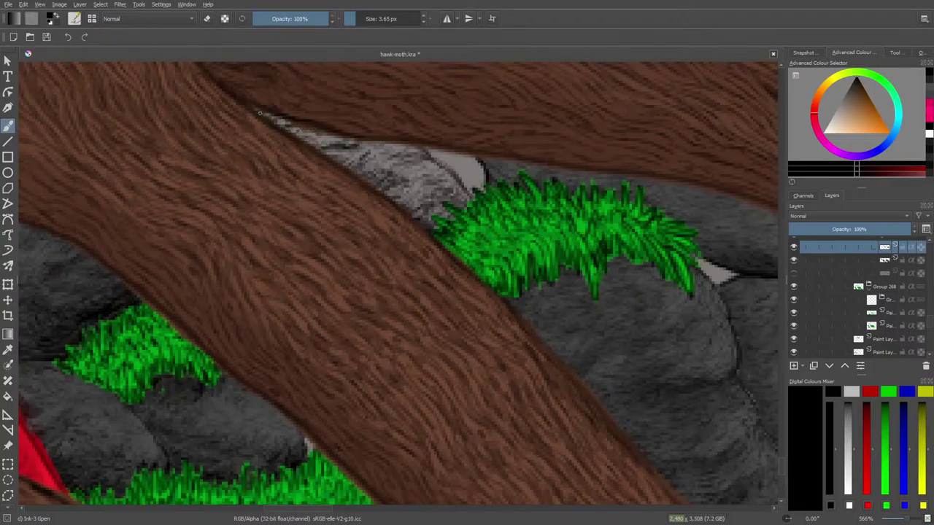
pyautogui.moveTo(331, 149); pyautogui.dragTo(342, 147)
pyautogui.press('e')
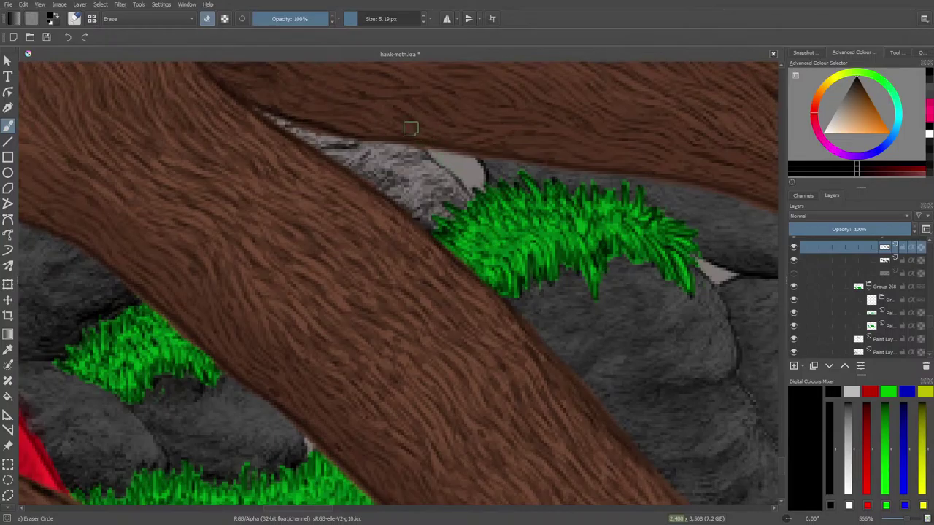
pyautogui.press('e')
# Step: Outline separate stones in the long grey gap beneath the upper root, between the dark rocks and the small grass tuft
pyautogui.hscroll(10, 312, 506)
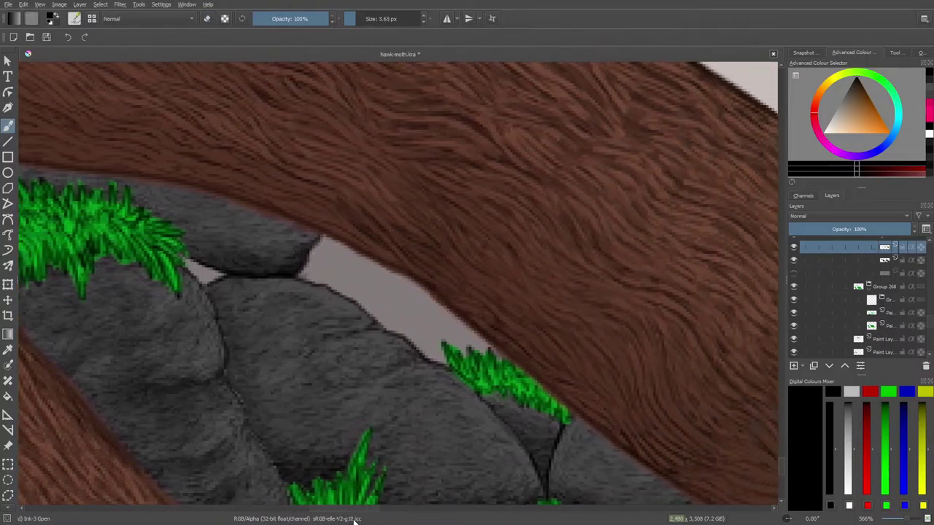
pyautogui.moveTo(354, 521); pyautogui.dragTo(355, 521)
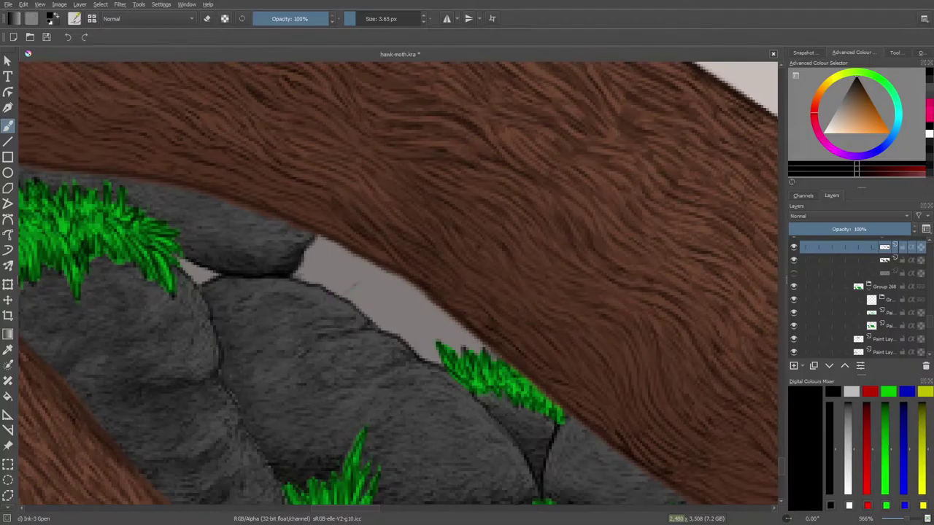
pyautogui.moveTo(353, 285)
pyautogui.mouseDown()
pyautogui.moveTo(343, 291)
pyautogui.moveTo(390, 271)
pyautogui.moveTo(333, 294)
pyautogui.mouseUp()
pyautogui.moveTo(340, 247)
pyautogui.mouseDown()
pyautogui.moveTo(355, 268)
pyautogui.moveTo(404, 277)
pyautogui.mouseUp()
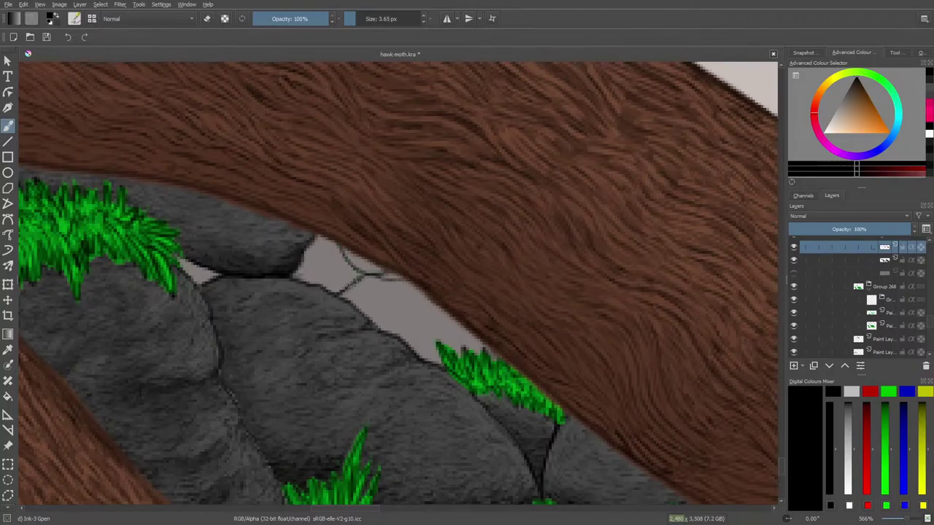
pyautogui.press('e')
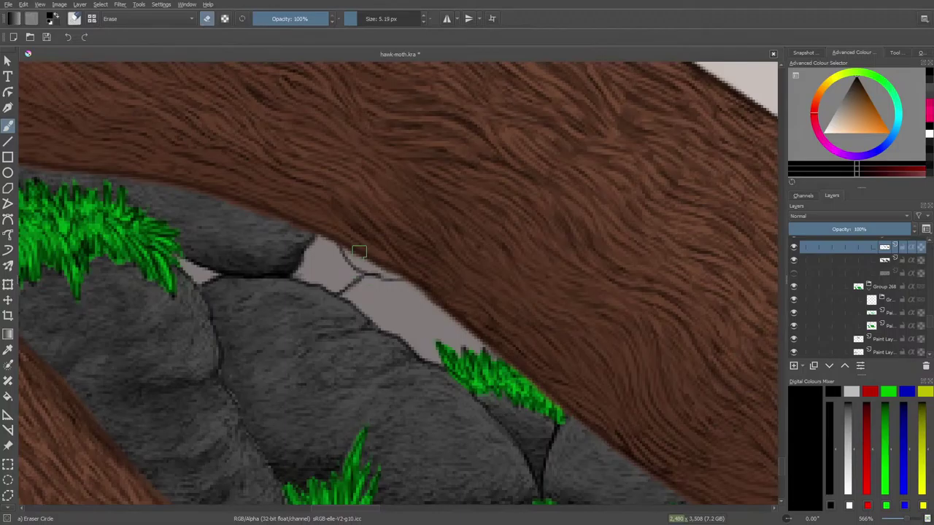
pyautogui.press('e')
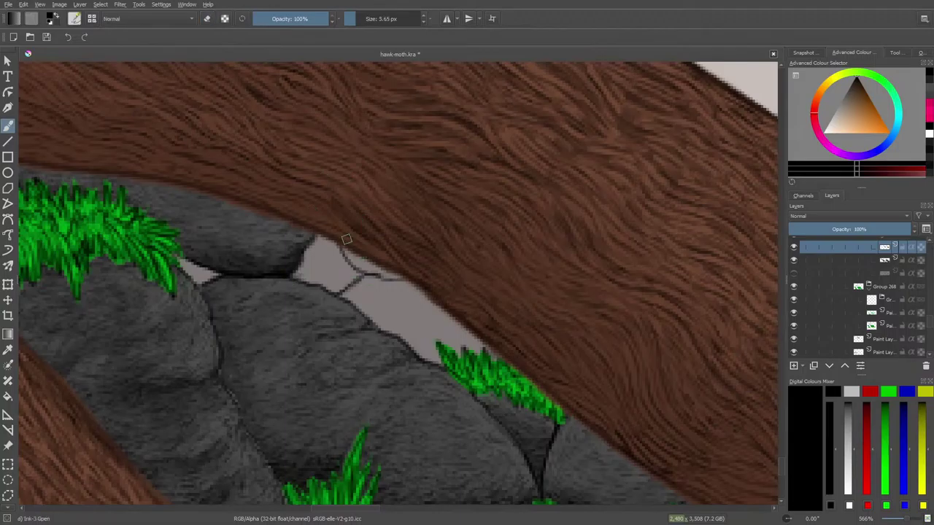
# Step: Shade the small stone tucked directly under the upper root with fine black hatching
pyautogui.moveTo(383, 268)
pyautogui.mouseDown()
pyautogui.moveTo(355, 257)
pyautogui.moveTo(374, 272)
pyautogui.moveTo(365, 271)
pyautogui.mouseUp()
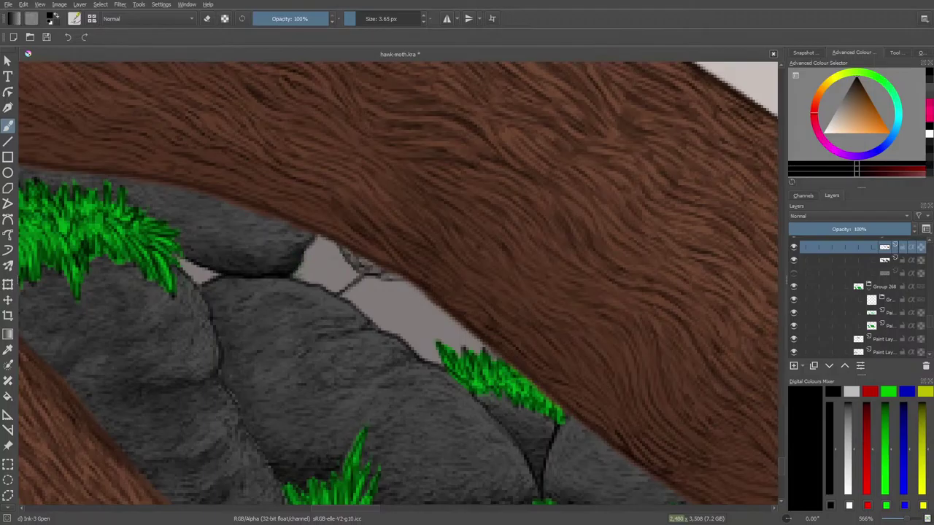
pyautogui.moveTo(333, 249)
pyautogui.mouseDown()
pyautogui.moveTo(362, 273)
pyautogui.moveTo(335, 253)
pyautogui.mouseUp()
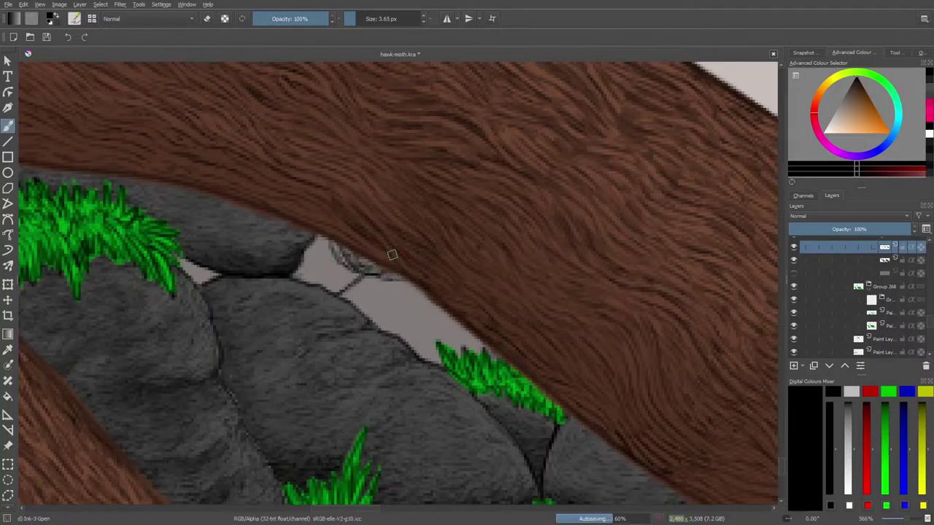
pyautogui.press('e')
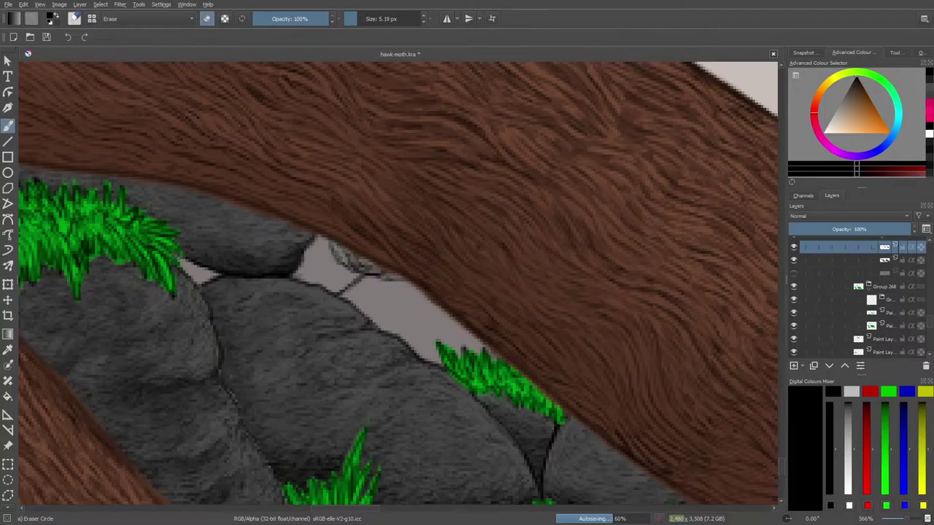
pyautogui.press('e')
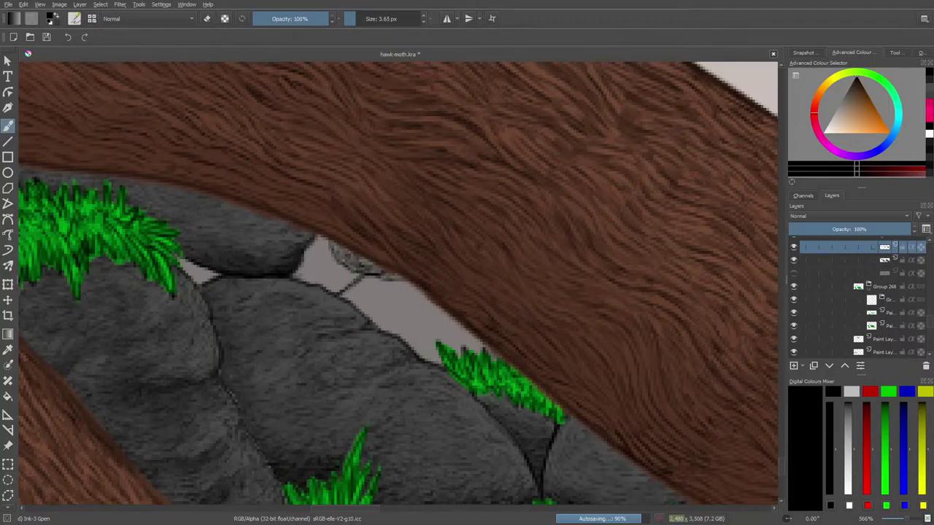
# Step: Hatch black rock texture over the long stone beside the small grass tuft, working from the grass up to its dividing line
pyautogui.moveTo(436, 366)
pyautogui.mouseDown()
pyautogui.moveTo(416, 343)
pyautogui.moveTo(455, 344)
pyautogui.moveTo(457, 356)
pyautogui.moveTo(467, 348)
pyautogui.mouseUp()
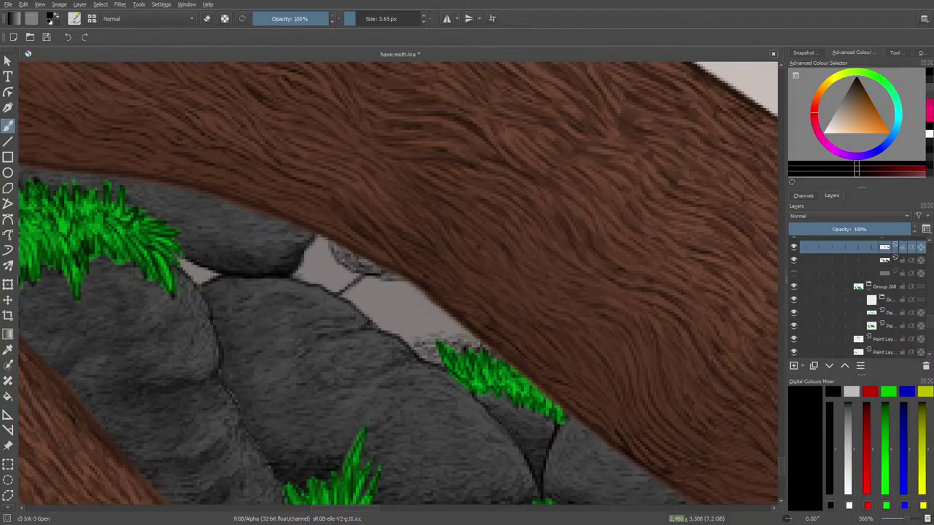
pyautogui.moveTo(402, 332); pyautogui.dragTo(428, 336)
pyautogui.moveTo(421, 332)
pyautogui.mouseDown()
pyautogui.moveTo(458, 334)
pyautogui.moveTo(442, 318)
pyautogui.moveTo(469, 332)
pyautogui.moveTo(402, 323)
pyautogui.moveTo(410, 337)
pyautogui.mouseUp()
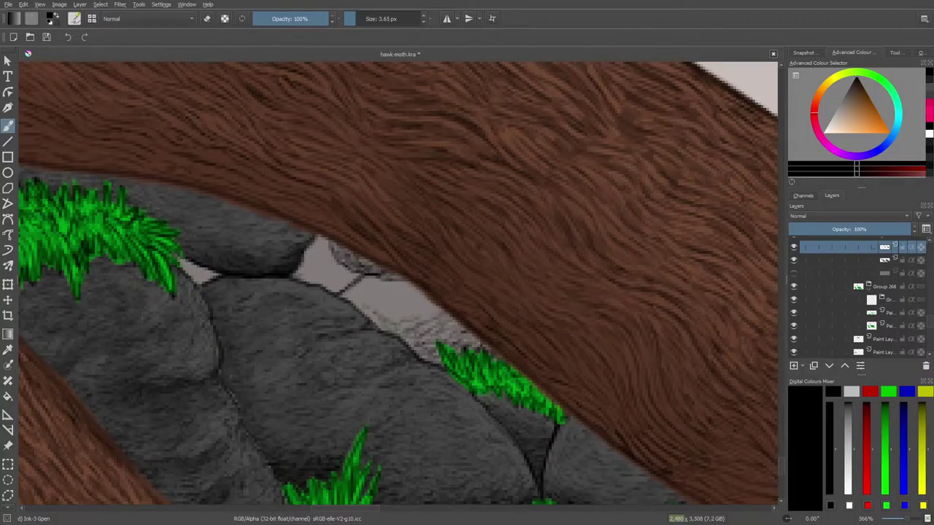
pyautogui.moveTo(352, 293)
pyautogui.mouseDown()
pyautogui.moveTo(345, 296)
pyautogui.moveTo(403, 314)
pyautogui.moveTo(409, 294)
pyautogui.mouseUp()
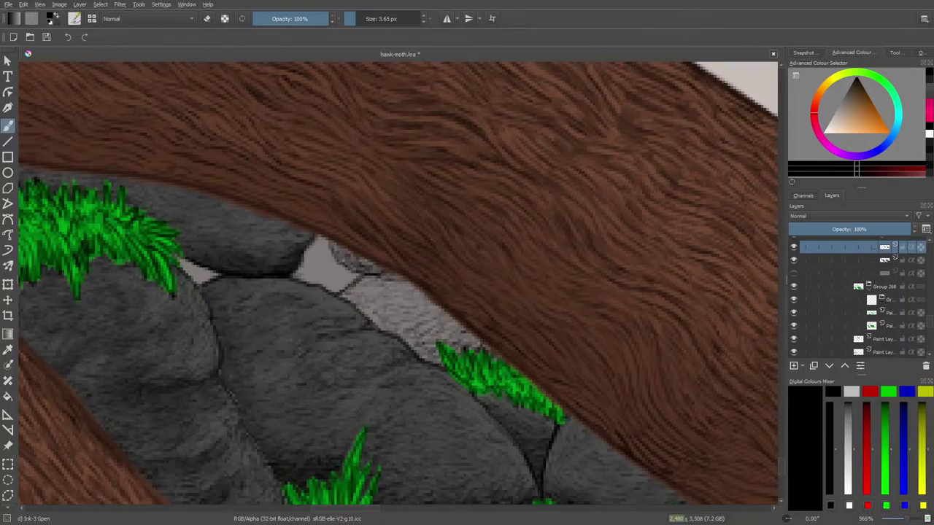
pyautogui.moveTo(379, 319)
pyautogui.mouseDown()
pyautogui.moveTo(374, 328)
pyautogui.moveTo(363, 317)
pyautogui.moveTo(382, 314)
pyautogui.mouseUp()
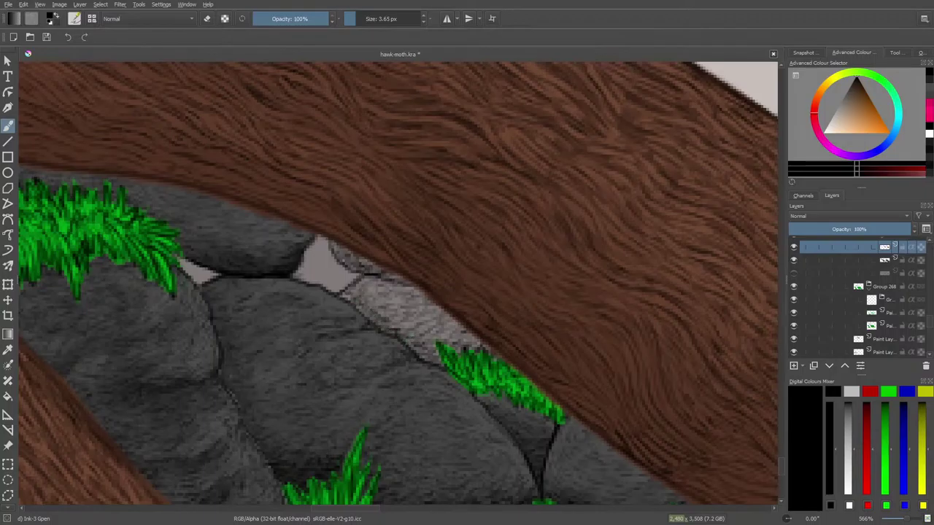
pyautogui.moveTo(358, 310); pyautogui.dragTo(368, 314)
# Step: Deepen the shading of the long stone near the grass and along the root with more black strokes, undoing one stray stroke
pyautogui.moveTo(434, 360)
pyautogui.mouseDown()
pyautogui.moveTo(421, 351)
pyautogui.moveTo(448, 339)
pyautogui.moveTo(461, 353)
pyautogui.moveTo(482, 343)
pyautogui.moveTo(449, 340)
pyautogui.mouseUp()
pyautogui.hotkey('ctrl', 'z')
pyautogui.moveTo(443, 344); pyautogui.dragTo(426, 339)
pyautogui.moveTo(471, 337); pyautogui.dragTo(452, 333)
pyautogui.moveTo(447, 343)
pyautogui.mouseDown()
pyautogui.moveTo(431, 333)
pyautogui.moveTo(459, 337)
pyautogui.moveTo(426, 331)
pyautogui.mouseUp()
pyautogui.moveTo(440, 337)
pyautogui.mouseDown()
pyautogui.moveTo(413, 331)
pyautogui.moveTo(436, 320)
pyautogui.moveTo(418, 312)
pyautogui.moveTo(438, 320)
pyautogui.moveTo(430, 311)
pyautogui.mouseUp()
pyautogui.moveTo(431, 316); pyautogui.dragTo(375, 292)
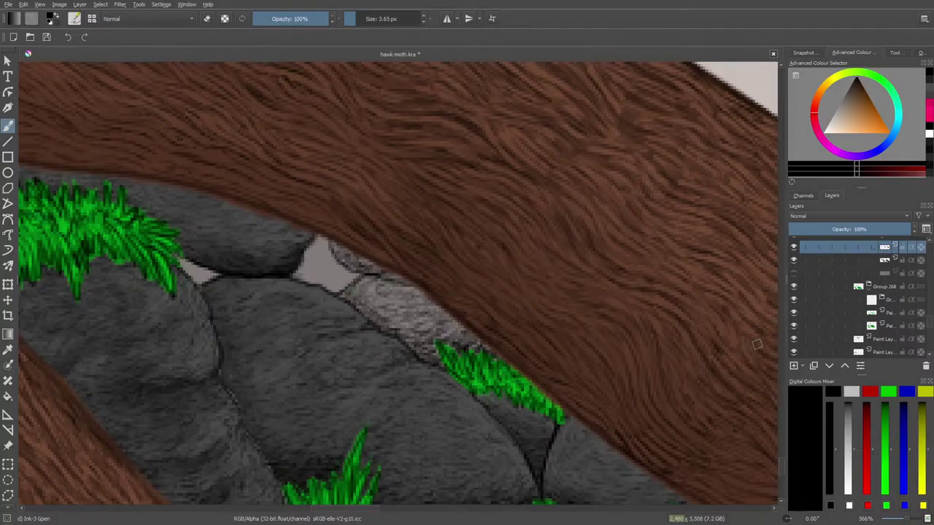
pyautogui.scroll(-4, 781, 474)
pyautogui.scroll(-2, 781, 474)
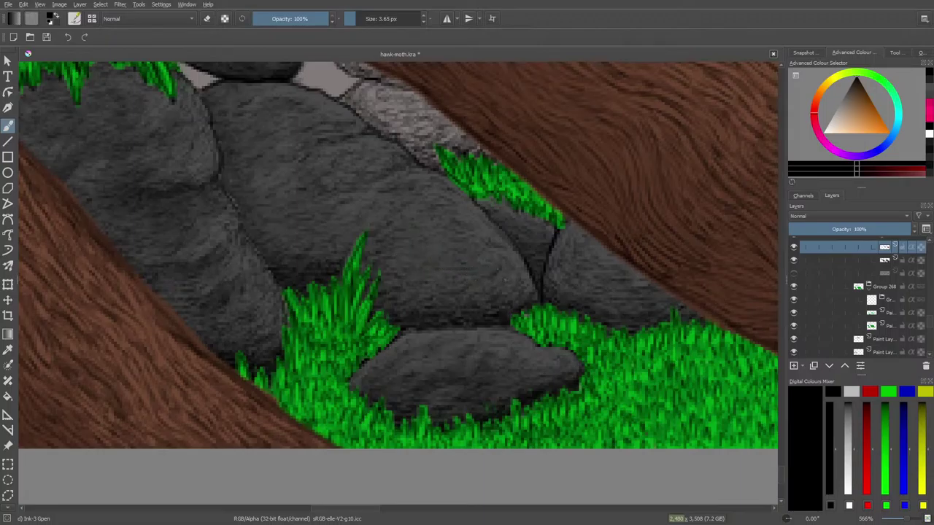
# Step: Deepen the black dividing line between the two large rocks with fine ink strokes, up to the light gap above them
pyautogui.moveTo(481, 257); pyautogui.dragTo(463, 245)
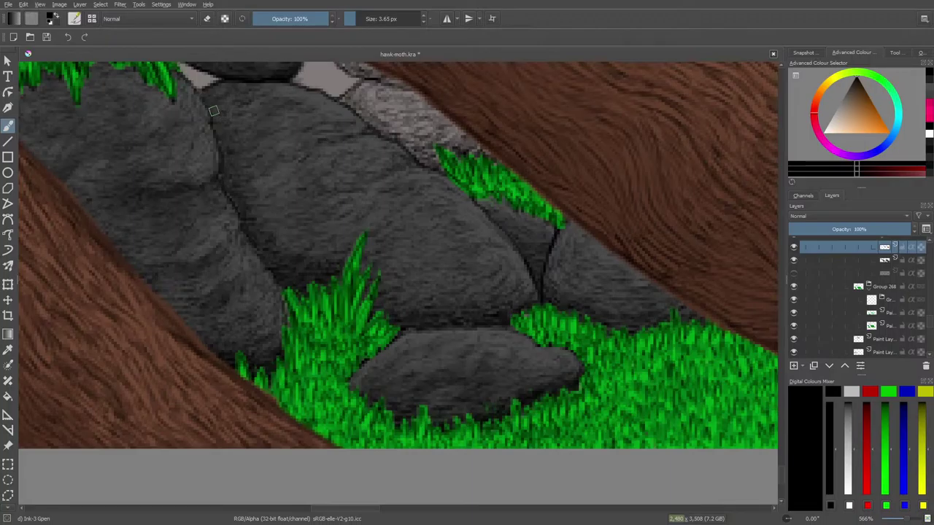
pyautogui.press('e')
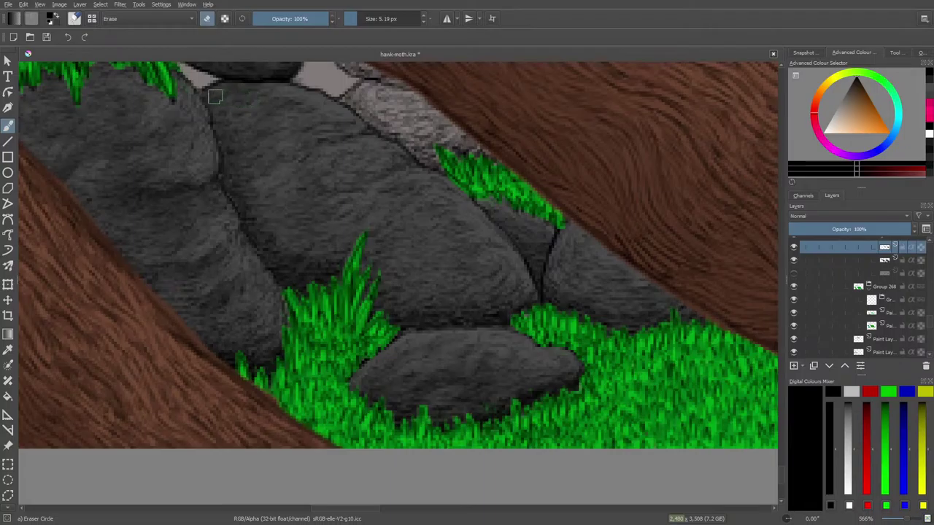
pyautogui.press('e')
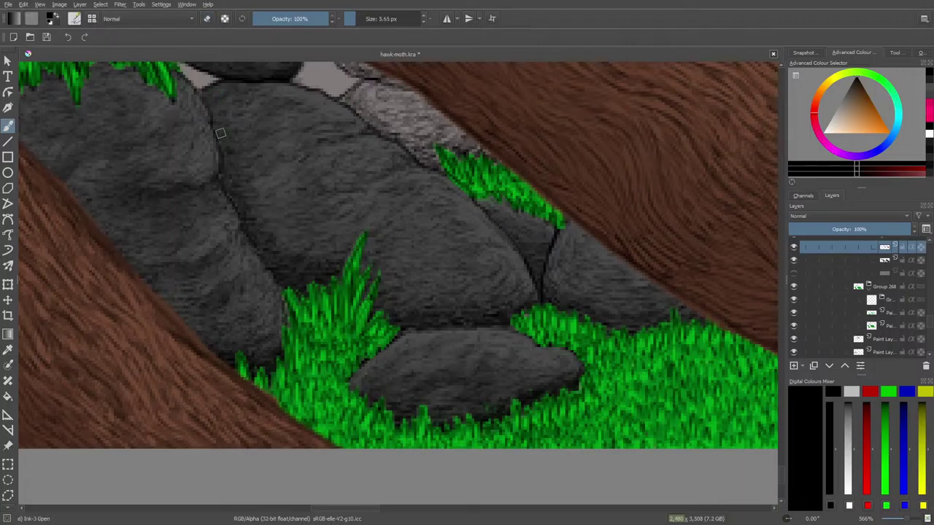
# Step: Soften the black shading on the large rock beside the lower root with Eraser Soft at 11.30 px
pyautogui.click(74, 18)
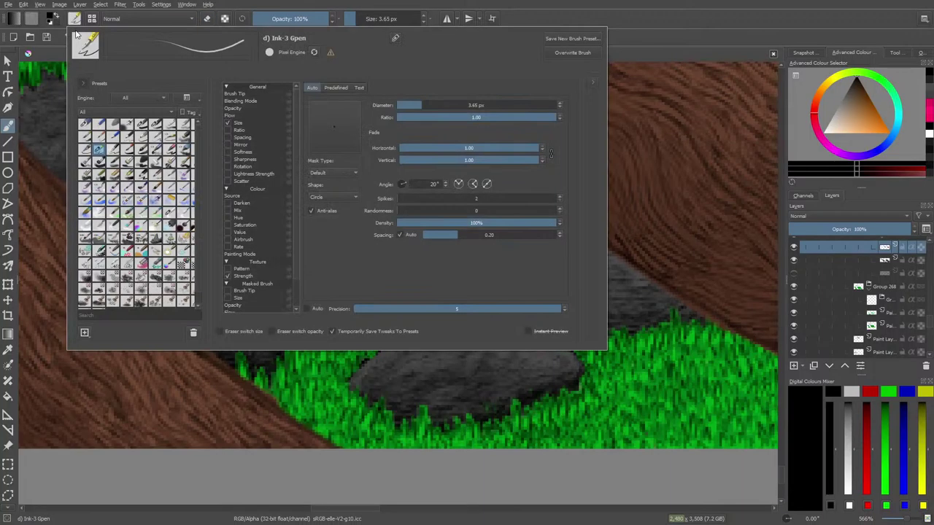
pyautogui.press('e')
pyautogui.click(115, 125)
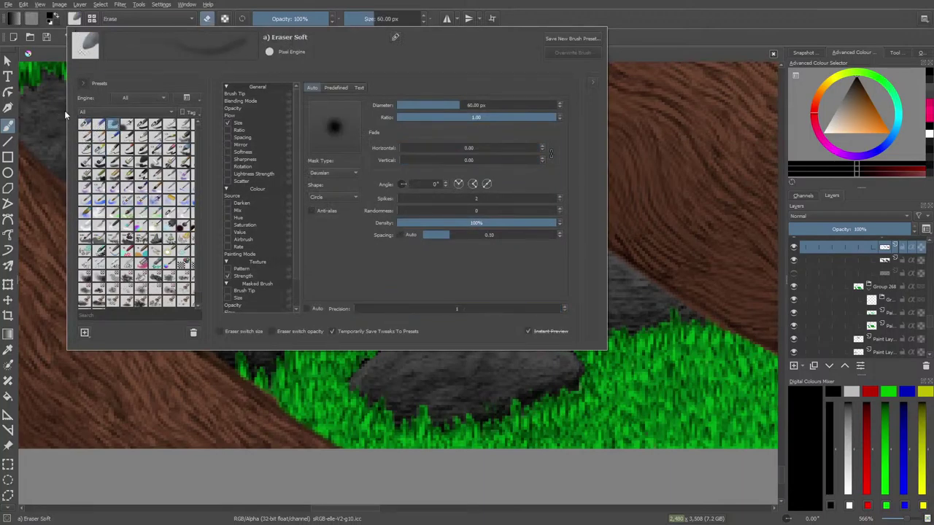
pyautogui.click(65, 114)
pyautogui.moveTo(362, 16); pyautogui.dragTo(360, 17)
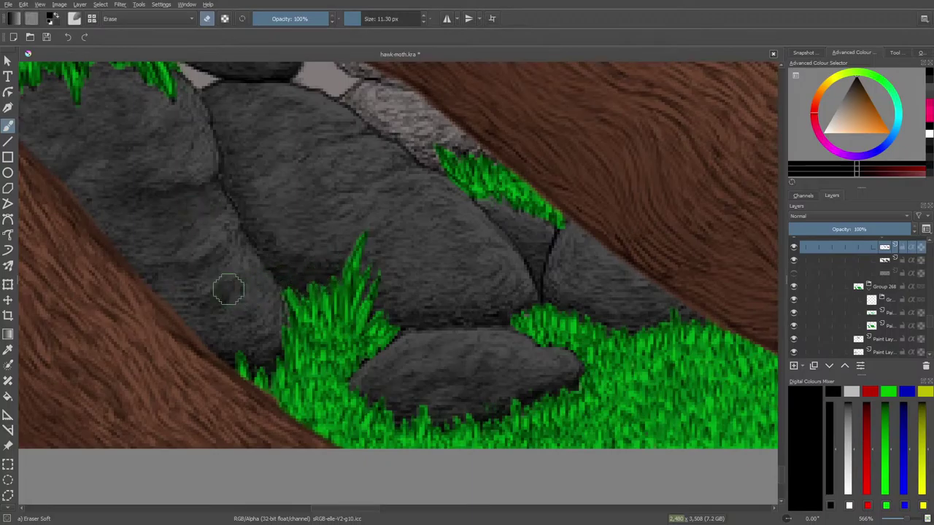
# Step: Select Paint Layer 322 and sample a very dark grey from the large rock beside the lower root
pyautogui.scroll(3, 780, 467)
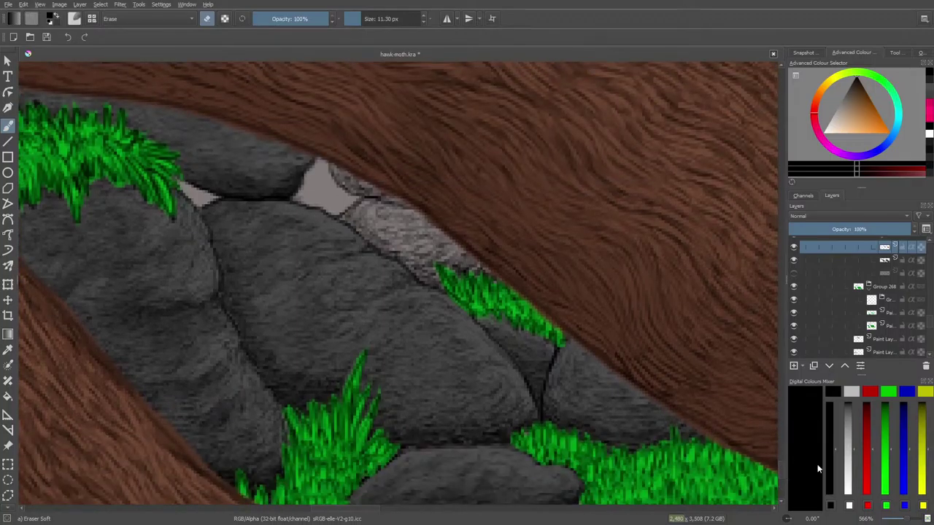
pyautogui.click(883, 260)
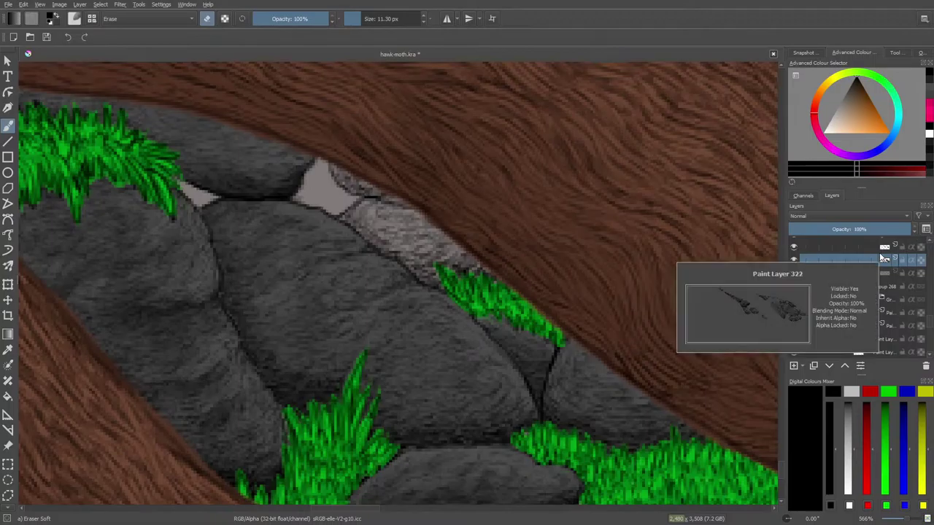
pyautogui.press('e')
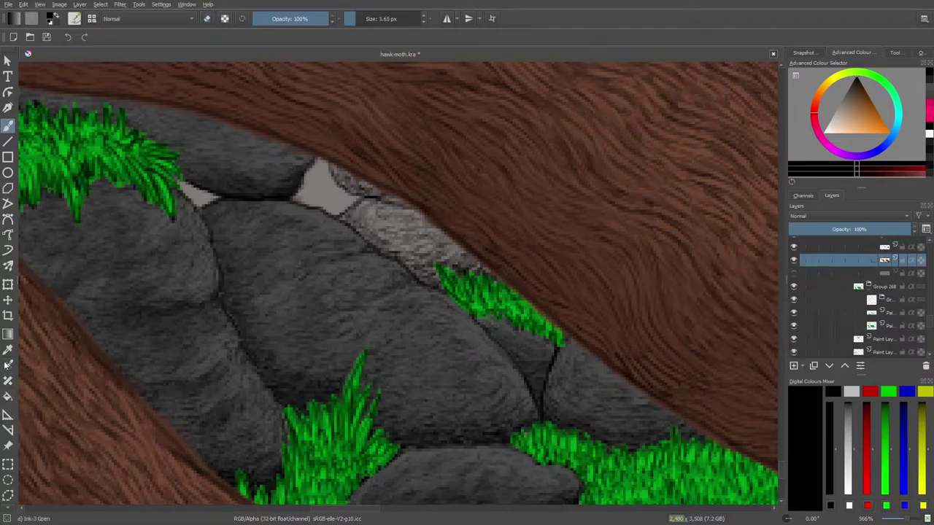
pyautogui.click(7, 349)
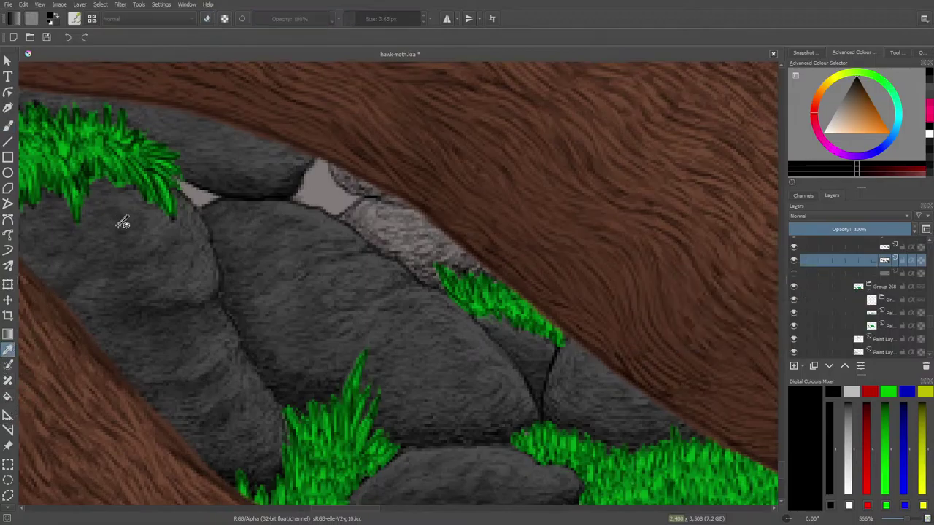
pyautogui.click(141, 351)
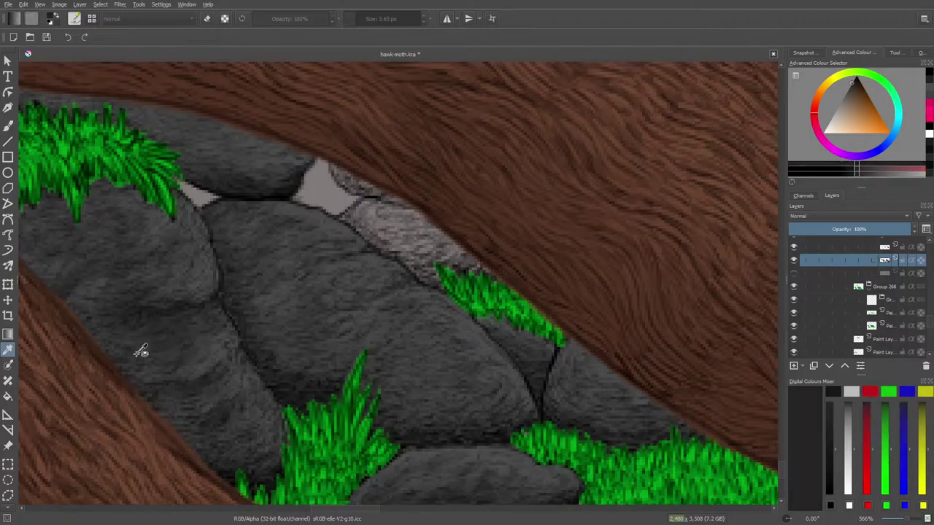
# Step: Choose the Basic-1 brush for painting and save the hawk-moth painting
pyautogui.click(8, 124)
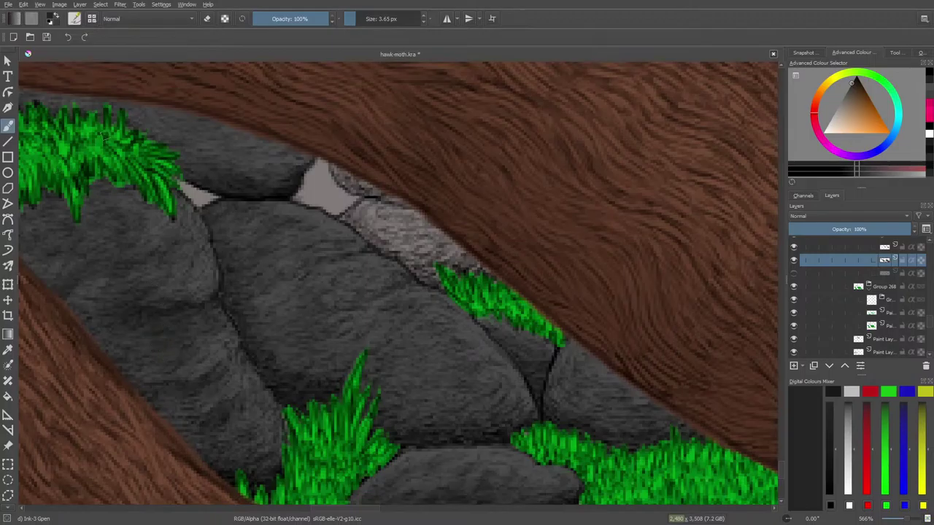
pyautogui.click(75, 20)
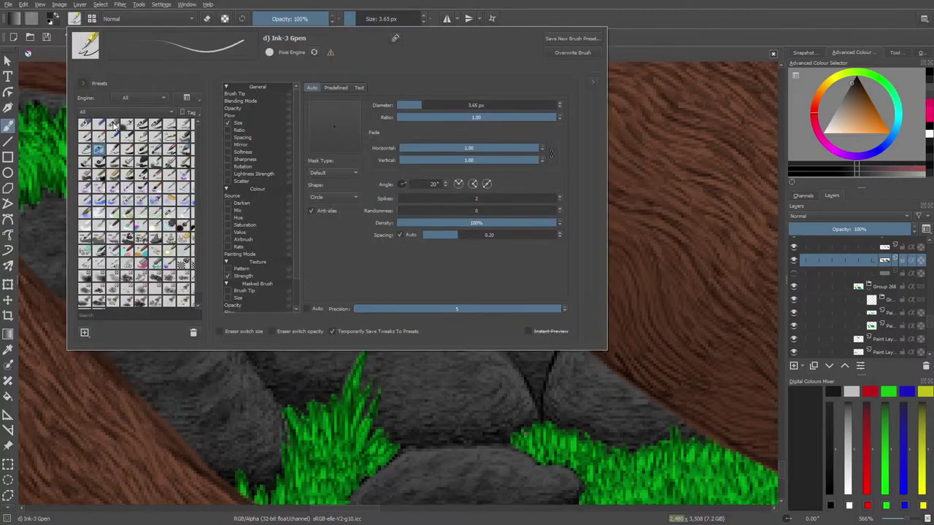
pyautogui.click(141, 124)
pyautogui.rightClick(223, 376)
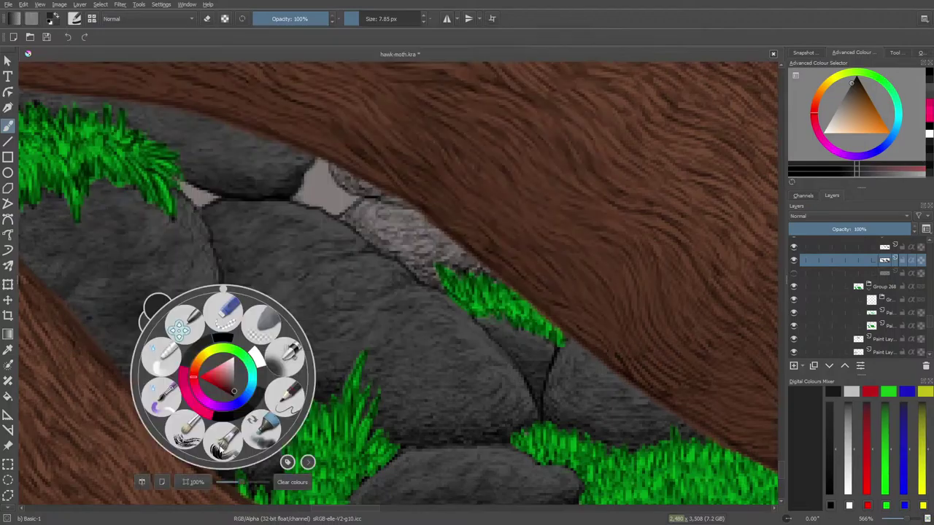
pyautogui.click(115, 348)
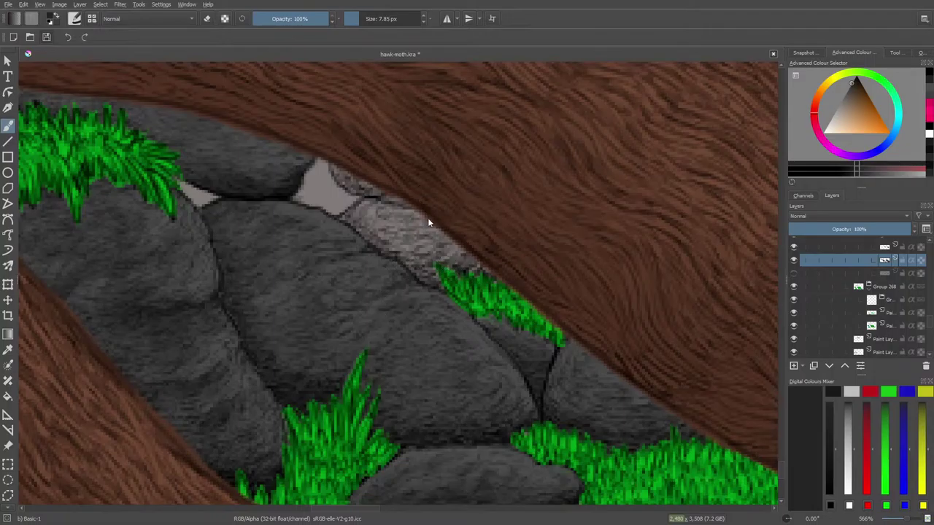
pyautogui.rightClick(437, 248)
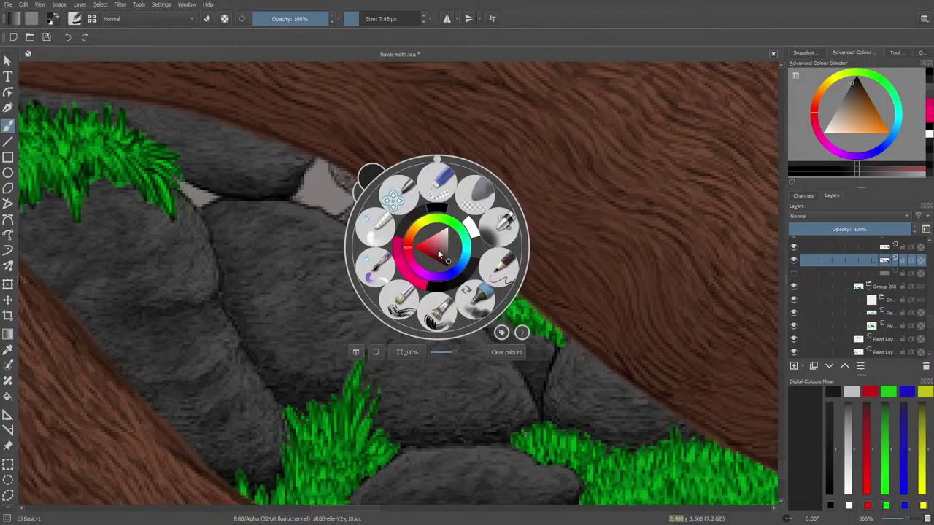
pyautogui.hotkey('ctrl', 's')
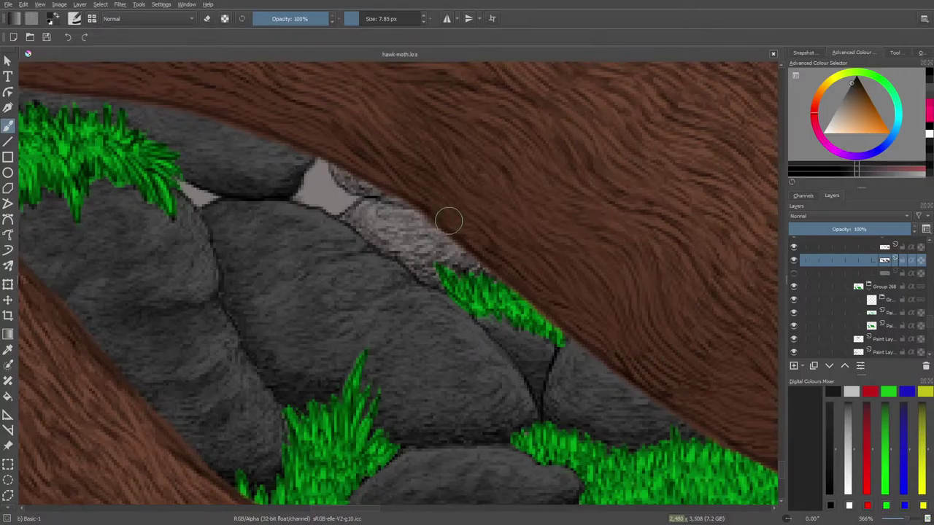
# Step: Paint a dark grey base over the light stones beneath the upper root, beside the small grass tuft and in the narrow gap between the roots
pyautogui.moveTo(436, 234)
pyautogui.mouseDown()
pyautogui.moveTo(466, 274)
pyautogui.moveTo(507, 285)
pyautogui.moveTo(452, 237)
pyautogui.moveTo(439, 270)
pyautogui.moveTo(431, 227)
pyautogui.moveTo(422, 264)
pyautogui.moveTo(407, 226)
pyautogui.moveTo(367, 211)
pyautogui.moveTo(360, 221)
pyautogui.moveTo(379, 237)
pyautogui.moveTo(431, 273)
pyautogui.moveTo(402, 213)
pyautogui.moveTo(329, 152)
pyautogui.moveTo(380, 199)
pyautogui.moveTo(353, 214)
pyautogui.moveTo(372, 205)
pyautogui.moveTo(371, 194)
pyautogui.moveTo(434, 248)
pyautogui.mouseUp()
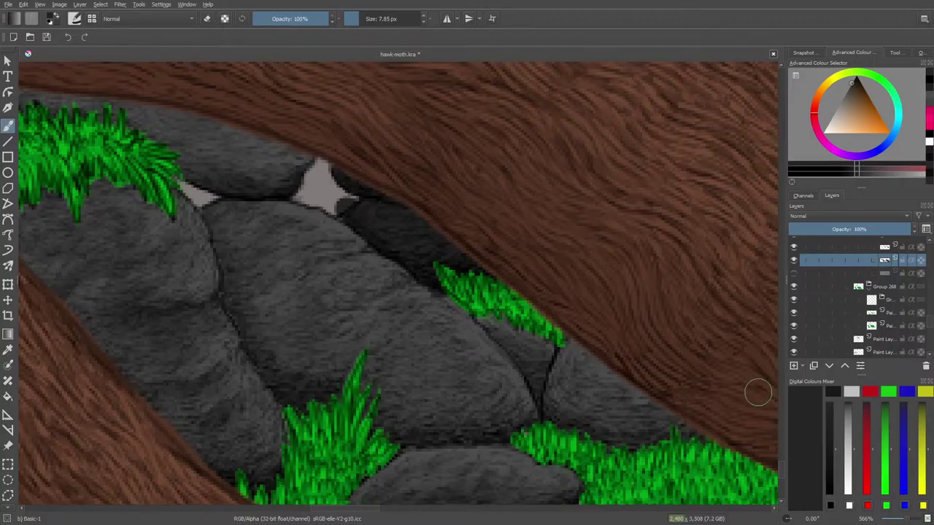
pyautogui.click(341, 211)
pyautogui.scroll(3, 782, 471)
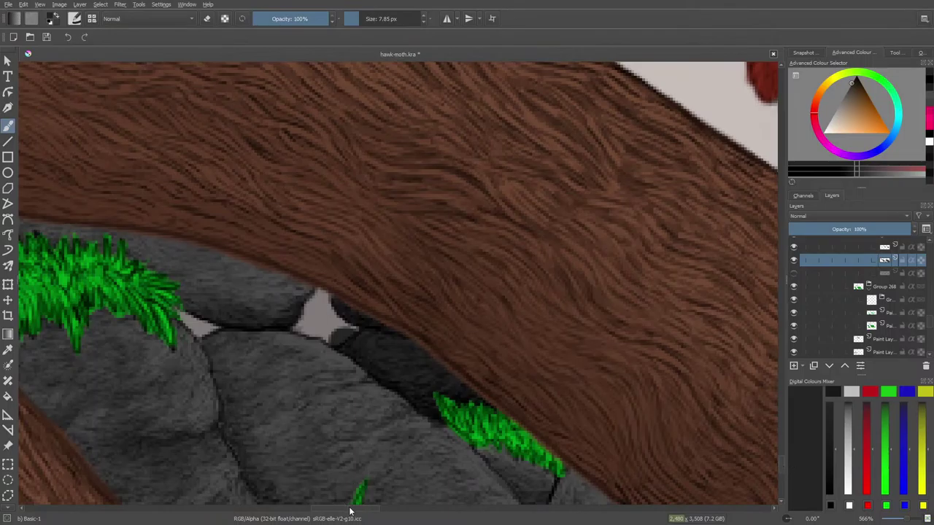
pyautogui.moveTo(350, 509); pyautogui.dragTo(298, 515)
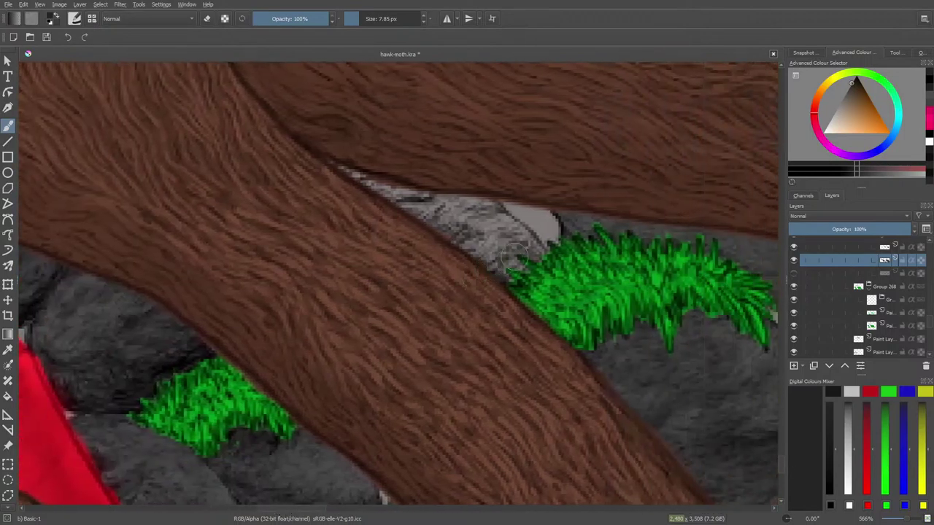
pyautogui.moveTo(514, 256)
pyautogui.mouseDown()
pyautogui.moveTo(501, 278)
pyautogui.moveTo(535, 256)
pyautogui.moveTo(503, 283)
pyautogui.moveTo(501, 262)
pyautogui.moveTo(516, 232)
pyautogui.moveTo(461, 270)
pyautogui.moveTo(451, 257)
pyautogui.moveTo(493, 203)
pyautogui.moveTo(406, 231)
pyautogui.moveTo(415, 199)
pyautogui.moveTo(374, 199)
pyautogui.moveTo(380, 188)
pyautogui.moveTo(341, 192)
pyautogui.mouseUp()
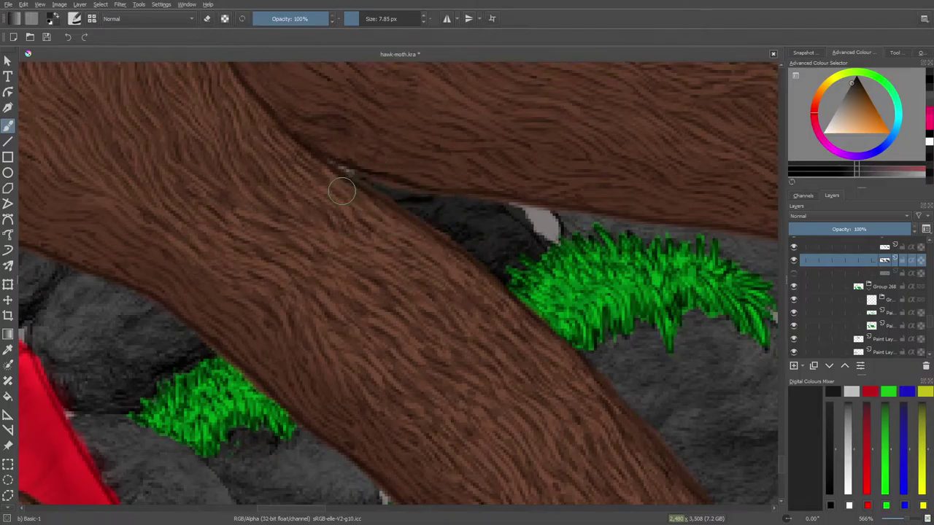
# Step: Sample a lighter grey and paint highlights on the stones in the narrow root gap with Basic-1 at 4.12 px and alpha preserved
pyautogui.click(8, 349)
pyautogui.click(153, 338)
pyautogui.click(155, 328)
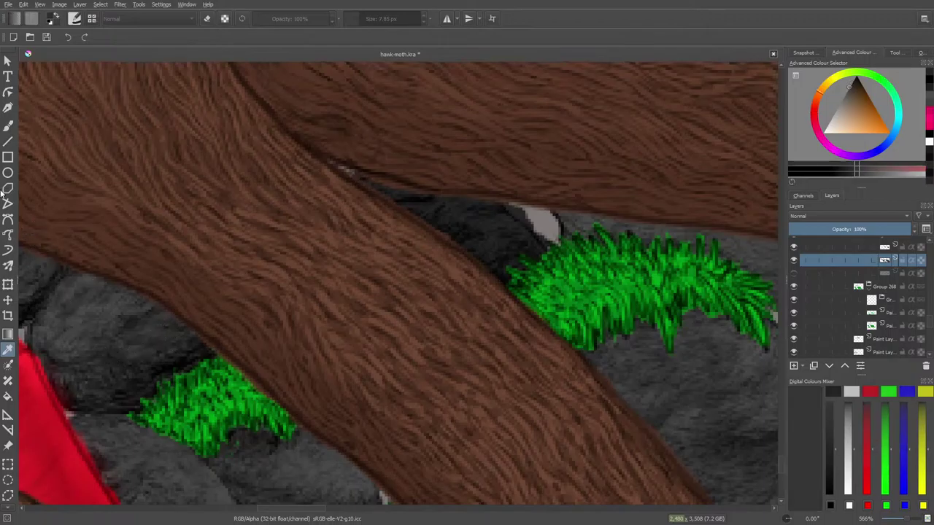
pyautogui.click(8, 125)
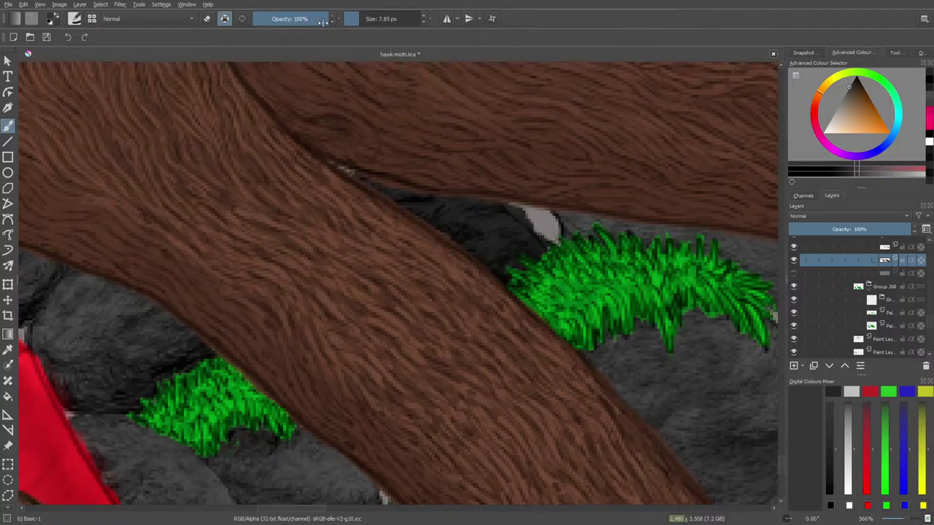
pyautogui.click(356, 22)
pyautogui.click(355, 24)
pyautogui.moveTo(534, 261)
pyautogui.mouseDown()
pyautogui.moveTo(528, 238)
pyautogui.moveTo(498, 241)
pyautogui.moveTo(490, 254)
pyautogui.moveTo(518, 238)
pyautogui.moveTo(523, 245)
pyautogui.moveTo(459, 228)
pyautogui.moveTo(470, 208)
pyautogui.moveTo(420, 207)
pyautogui.moveTo(367, 193)
pyautogui.moveTo(362, 169)
pyautogui.mouseUp()
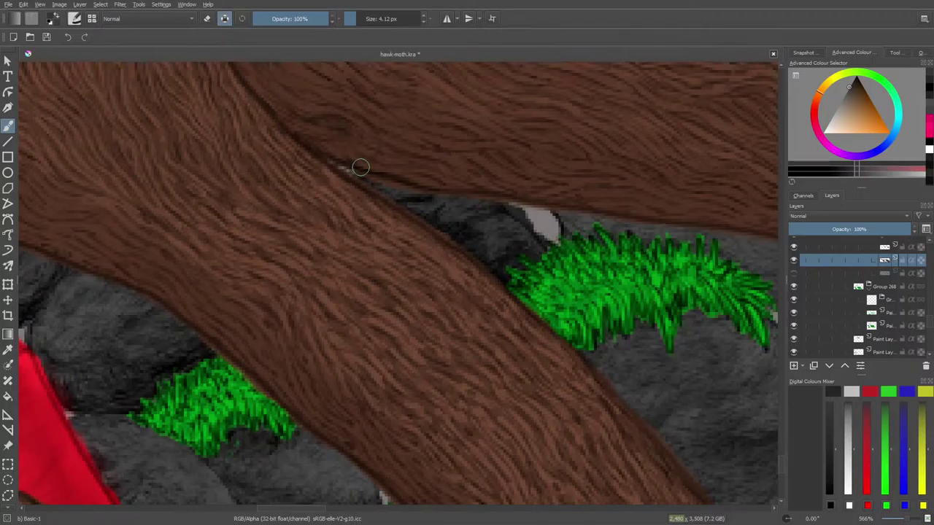
# Step: Paint the same grey highlights on the dark stones between the small grass tuft and the light gap under the upper root
pyautogui.moveTo(295, 507); pyautogui.dragTo(358, 512)
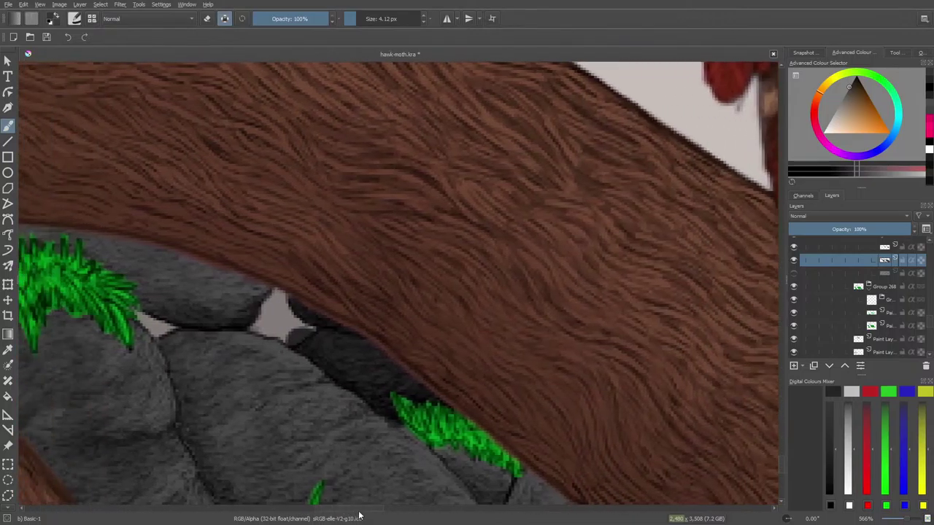
pyautogui.moveTo(425, 392)
pyautogui.mouseDown()
pyautogui.moveTo(383, 386)
pyautogui.moveTo(381, 364)
pyautogui.moveTo(348, 362)
pyautogui.moveTo(355, 340)
pyautogui.moveTo(310, 344)
pyautogui.moveTo(321, 342)
pyautogui.moveTo(328, 309)
pyautogui.mouseUp()
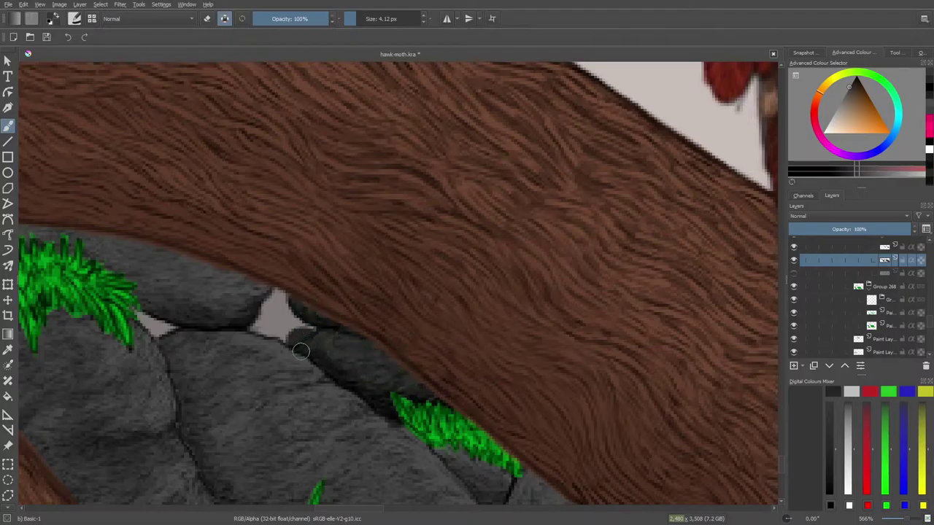
pyautogui.moveTo(281, 345); pyautogui.dragTo(288, 341)
# Step: Sample a still lighter grey and add finer highlights to the newly darkened stones with the brush at 2.44 px
pyautogui.click(8, 349)
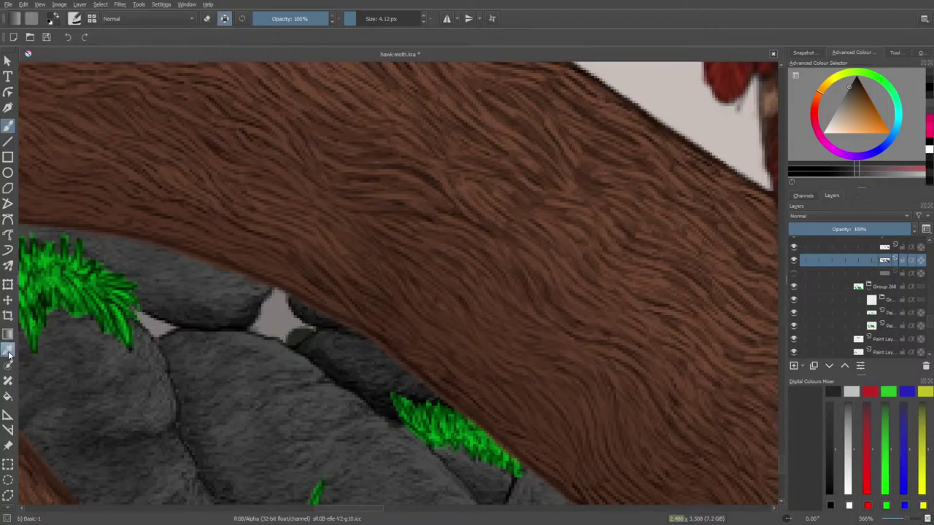
pyautogui.click(305, 348)
pyautogui.click(6, 106)
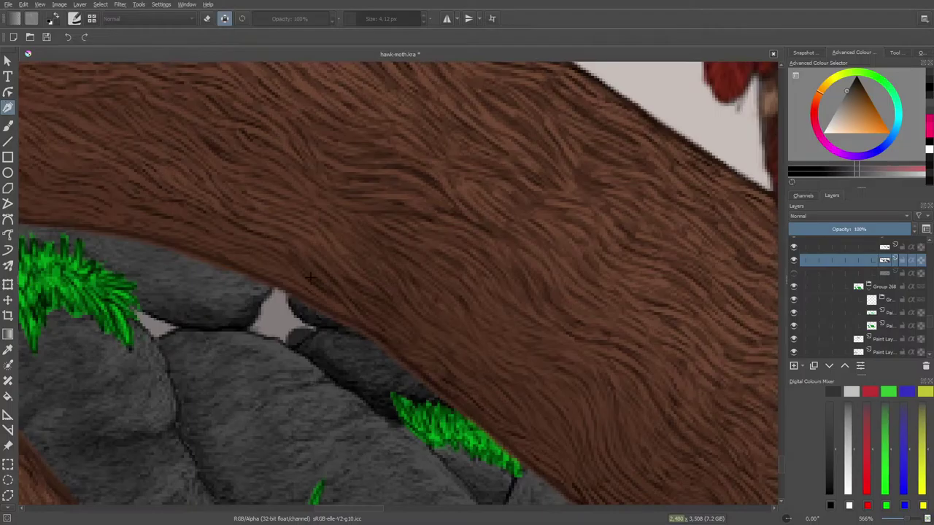
pyautogui.click(8, 124)
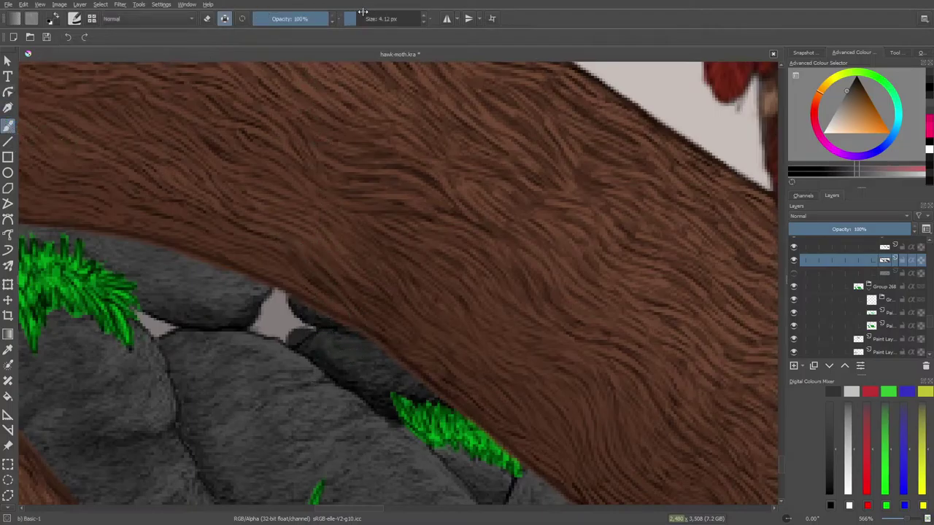
pyautogui.moveTo(363, 12); pyautogui.dragTo(355, 16)
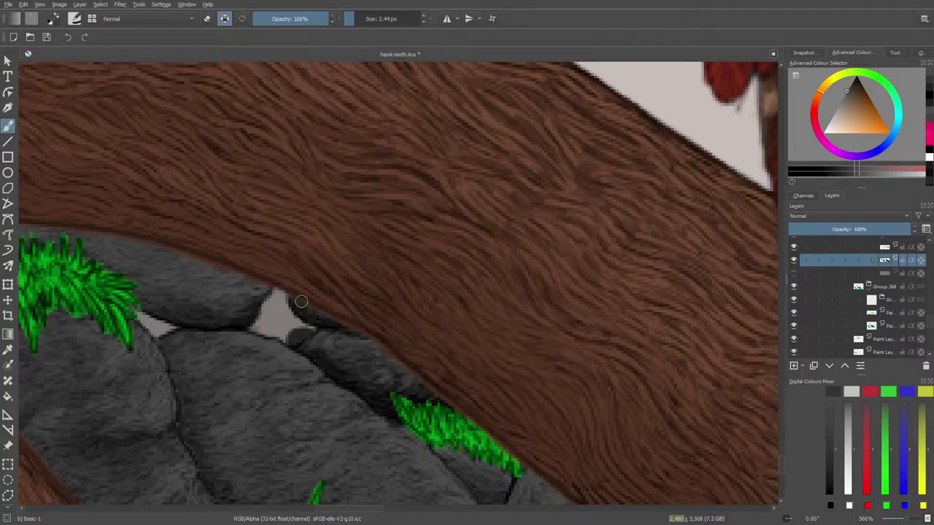
pyautogui.moveTo(332, 510); pyautogui.dragTo(277, 510)
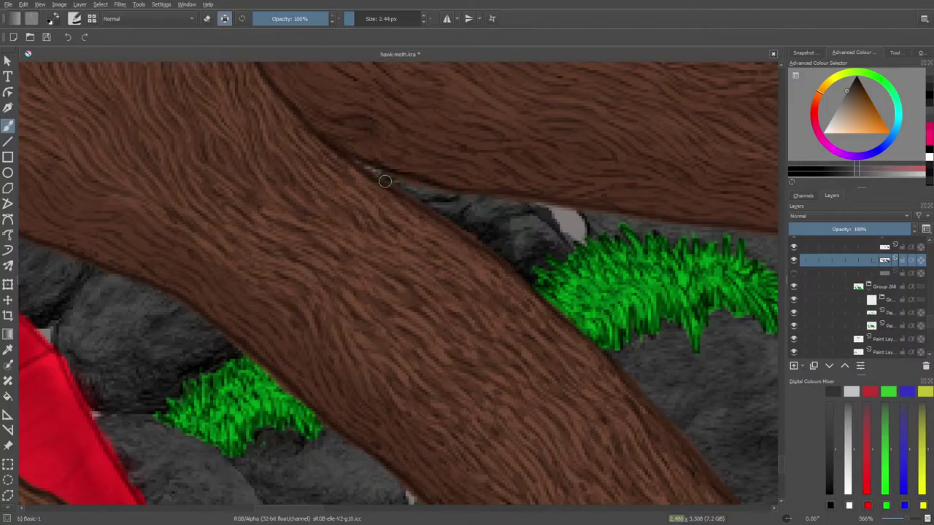
# Step: Blend the grey highlights on the newly darkened stones with the Blender Basic brush
pyautogui.rightClick(394, 206)
pyautogui.click(278, 248)
pyautogui.moveTo(283, 508); pyautogui.dragTo(344, 509)
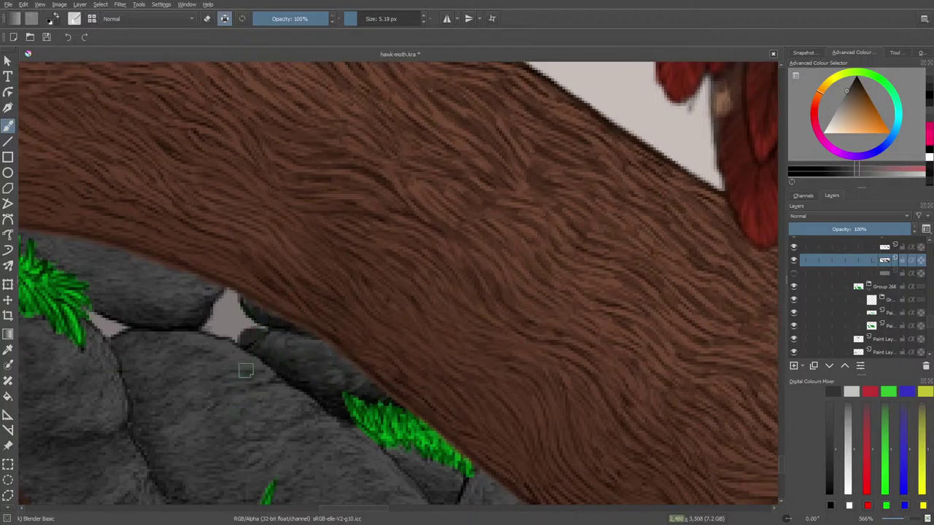
# Step: Erase the small dark grey corner beside the light gap with Eraser Soft and Eraser Circle, and return to Blender Basic
pyautogui.press('/')
pyautogui.moveTo(232, 338); pyautogui.dragTo(241, 328)
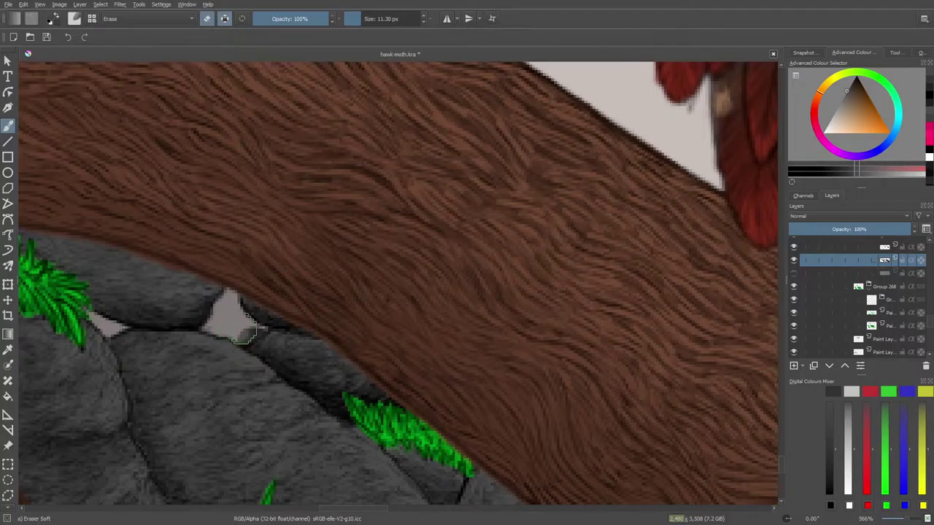
pyautogui.click(74, 18)
pyautogui.click(84, 124)
pyautogui.click(495, 385)
pyautogui.moveTo(240, 340); pyautogui.dragTo(264, 330)
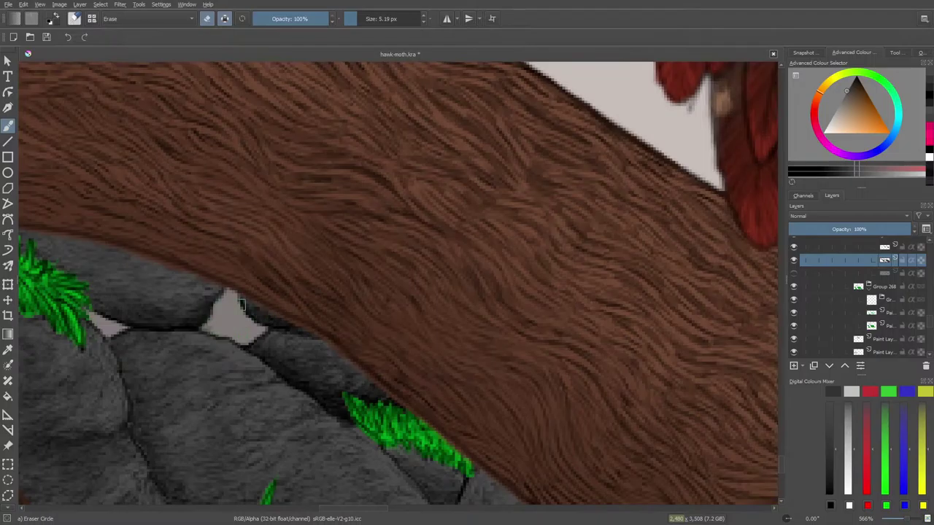
pyautogui.press('e')
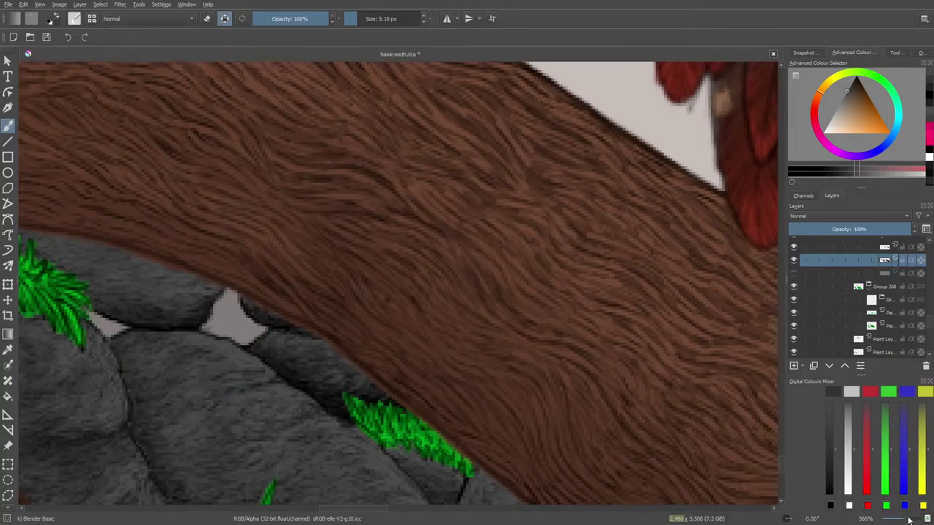
# Step: Raise the opacity of the dark backing layer behind the rocks to 99% so it fills the light gaps, and save the document
pyautogui.moveTo(908, 519); pyautogui.dragTo(907, 522)
pyautogui.press('e')
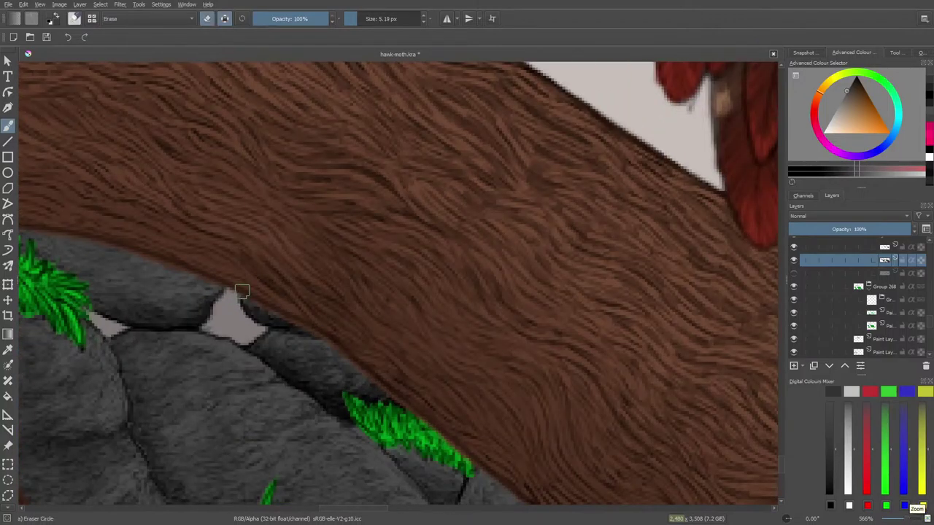
pyautogui.moveTo(349, 509); pyautogui.dragTo(298, 514)
pyautogui.moveTo(397, 200)
pyautogui.mouseDown()
pyautogui.moveTo(440, 238)
pyautogui.moveTo(406, 204)
pyautogui.moveTo(420, 210)
pyautogui.mouseUp()
pyautogui.press('/')
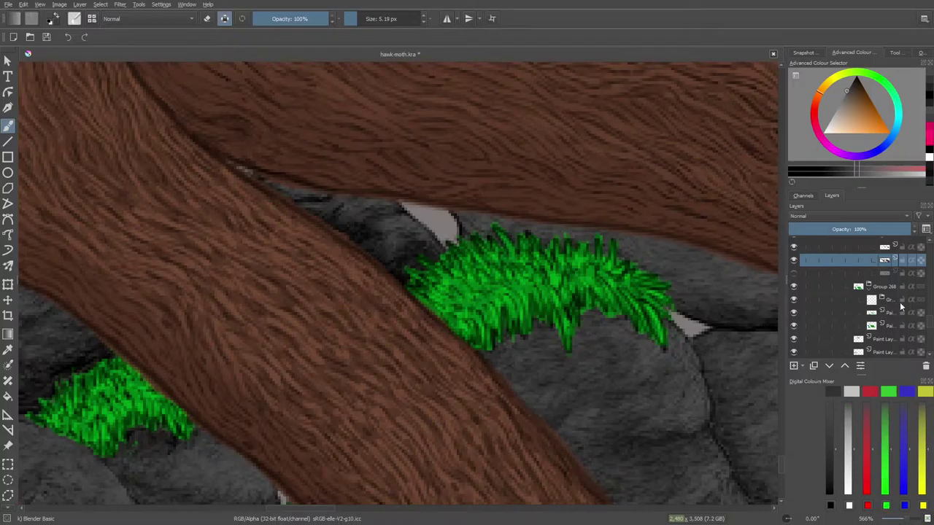
pyautogui.scroll(-5, 929, 323)
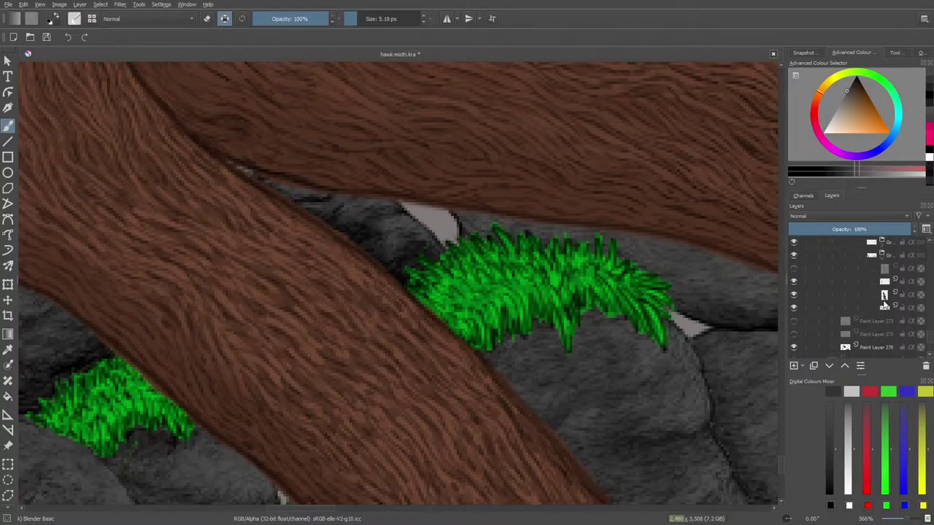
pyautogui.click(881, 305)
pyautogui.moveTo(857, 224); pyautogui.dragTo(910, 229)
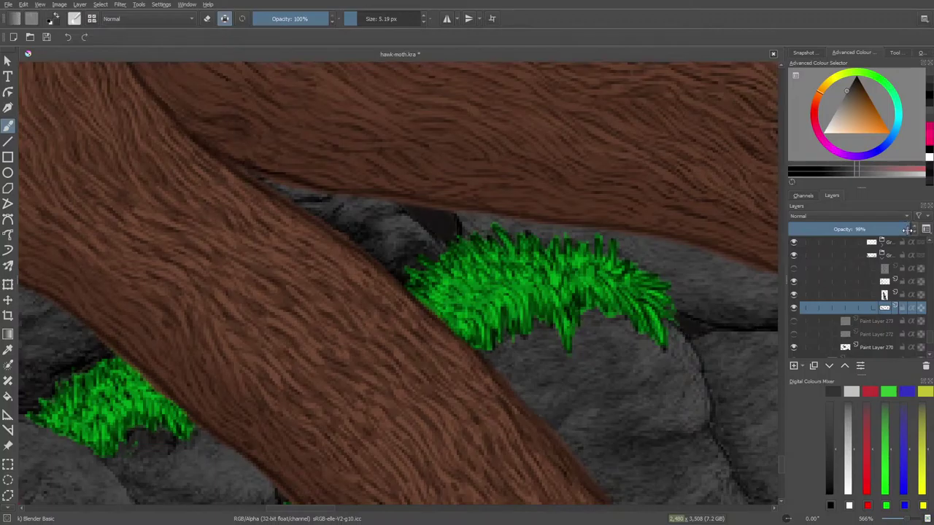
pyautogui.moveTo(907, 518); pyautogui.dragTo(902, 521)
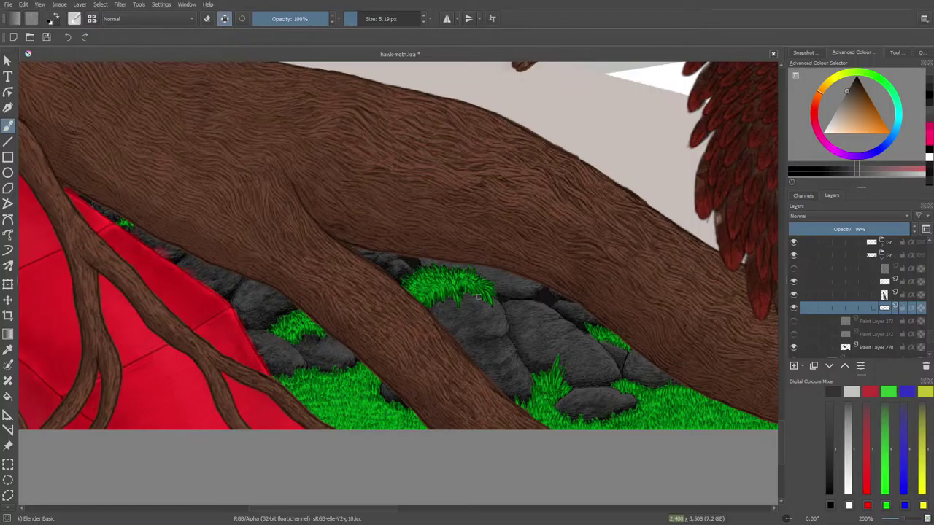
pyautogui.click(45, 38)
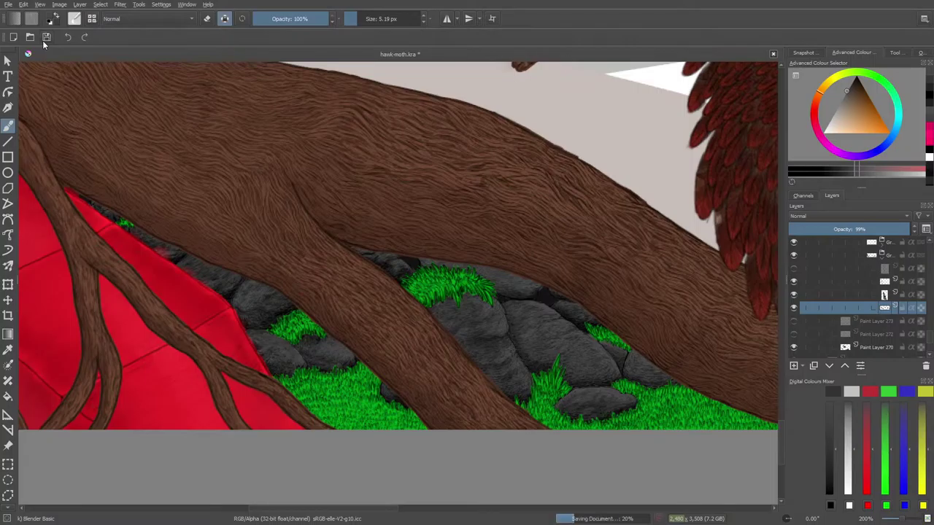
# Step: Expand the subgroups around the dark backing layer and briefly hide and show them to check what each contains
pyautogui.scroll(1, 930, 334)
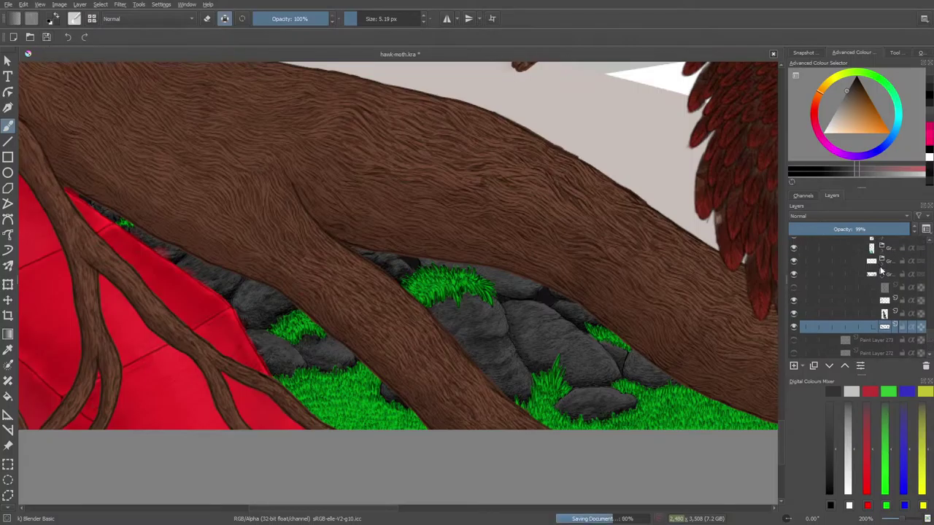
pyautogui.click(881, 274)
pyautogui.click(880, 262)
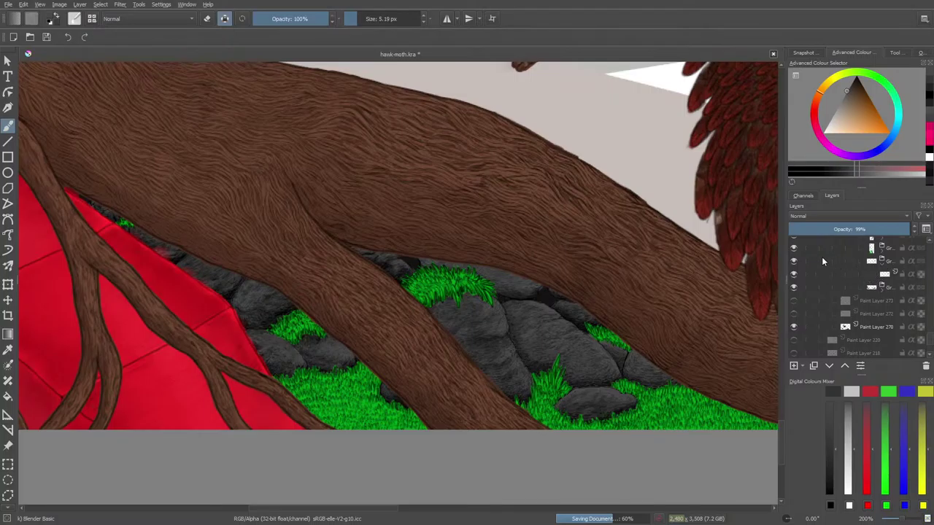
pyautogui.click(793, 261)
pyautogui.click(794, 261)
pyautogui.click(884, 287)
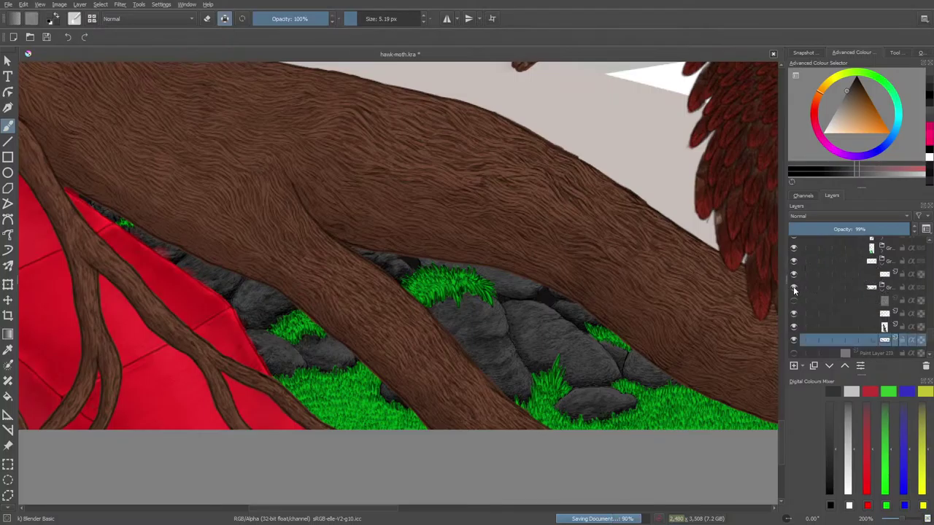
pyautogui.click(794, 288)
pyautogui.click(794, 288)
# Step: Briefly hide and show the upper subgroups of Group 247, Group 247 itself and Group 241 to check their contents
pyautogui.scroll(3, 931, 329)
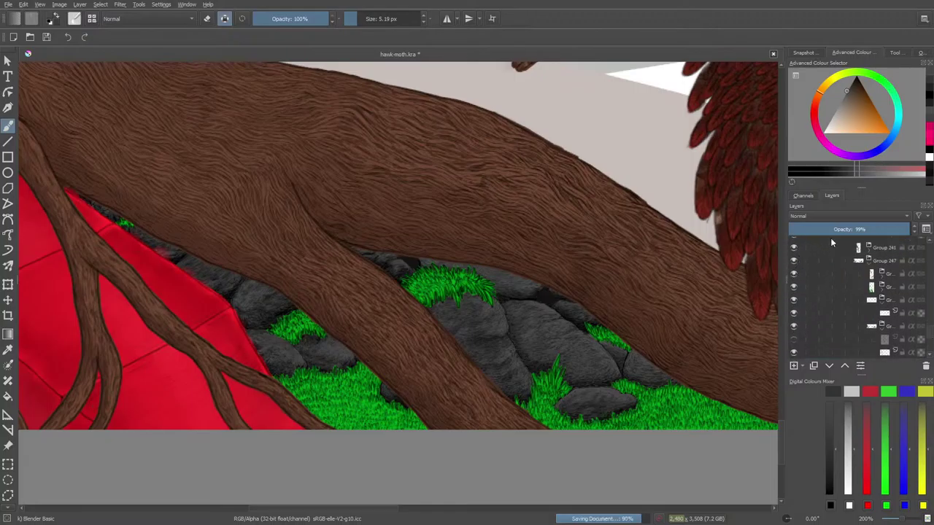
pyautogui.click(794, 287)
pyautogui.click(794, 287)
pyautogui.click(794, 274)
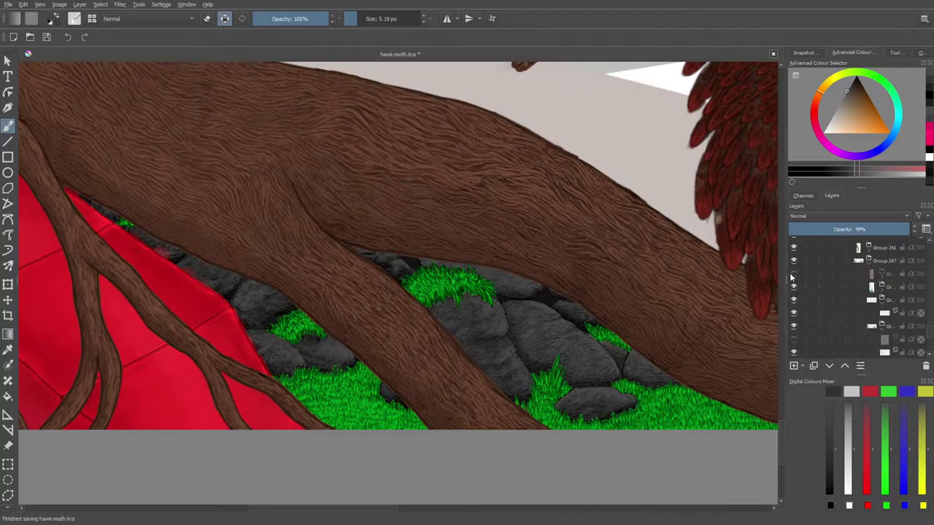
pyautogui.click(794, 274)
pyautogui.click(794, 262)
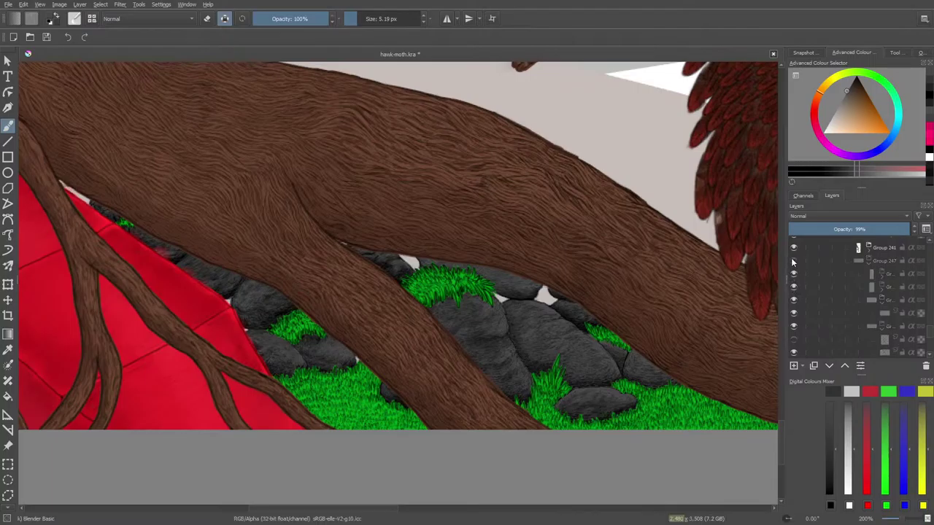
pyautogui.click(793, 261)
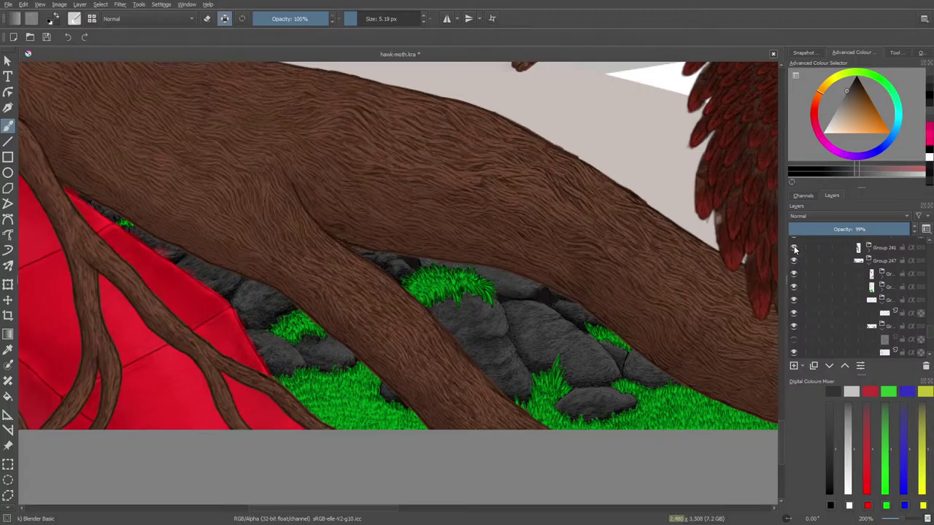
pyautogui.click(794, 248)
pyautogui.click(794, 248)
# Step: Hide and show Group 268 and the rock subgroup above it to check which artwork they hold
pyautogui.scroll(3, 931, 334)
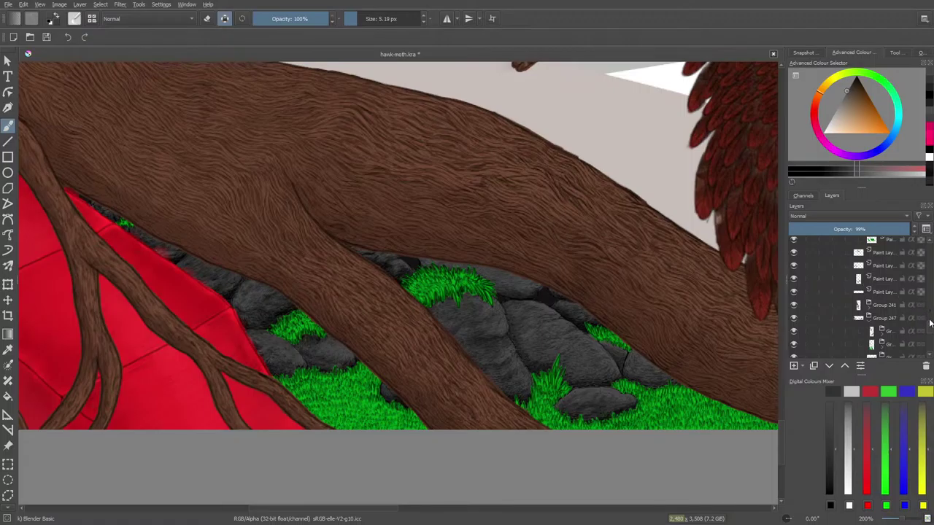
pyautogui.scroll(3, 930, 323)
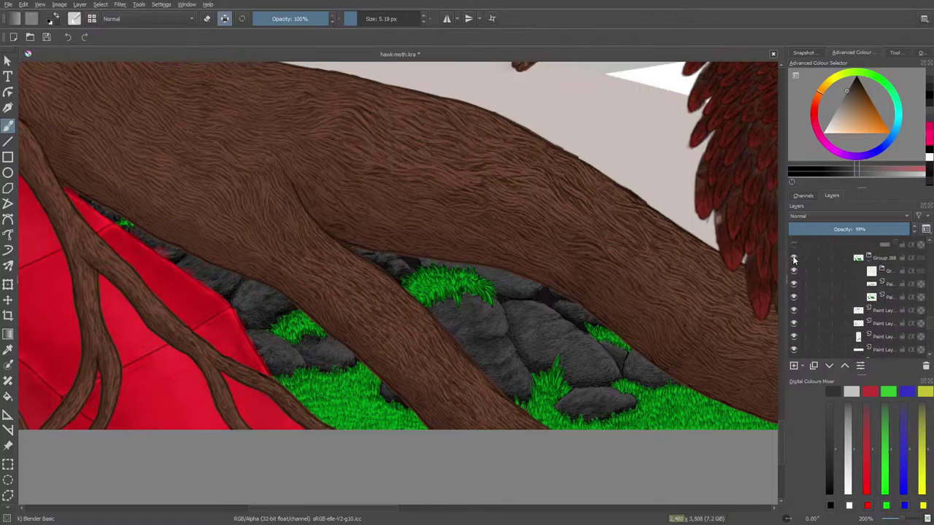
pyautogui.click(794, 259)
pyautogui.click(794, 258)
pyautogui.scroll(2, 931, 321)
pyautogui.moveTo(931, 318); pyautogui.dragTo(930, 316)
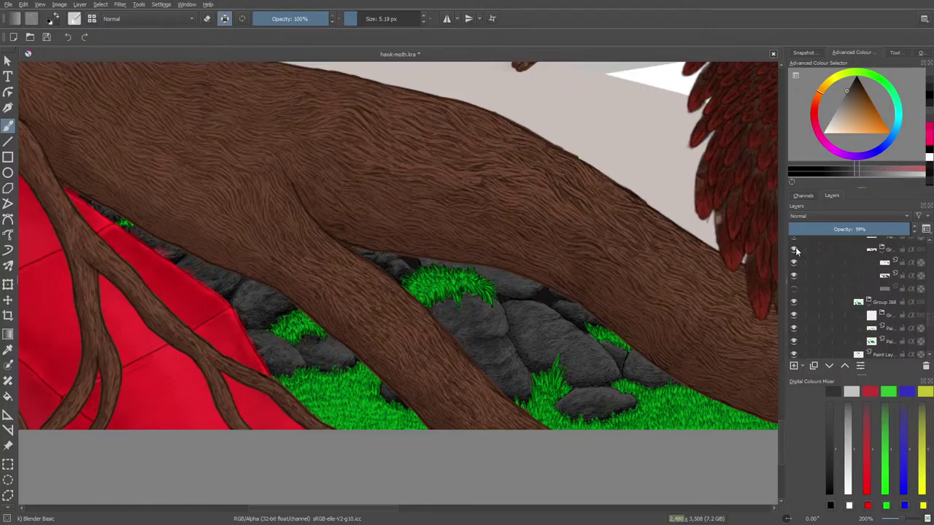
pyautogui.click(793, 250)
pyautogui.click(794, 250)
# Step: Toggle the visibility of Group 314 and its grass, shadow and rock contents one by one to locate the grass artwork
pyautogui.scroll(3, 931, 321)
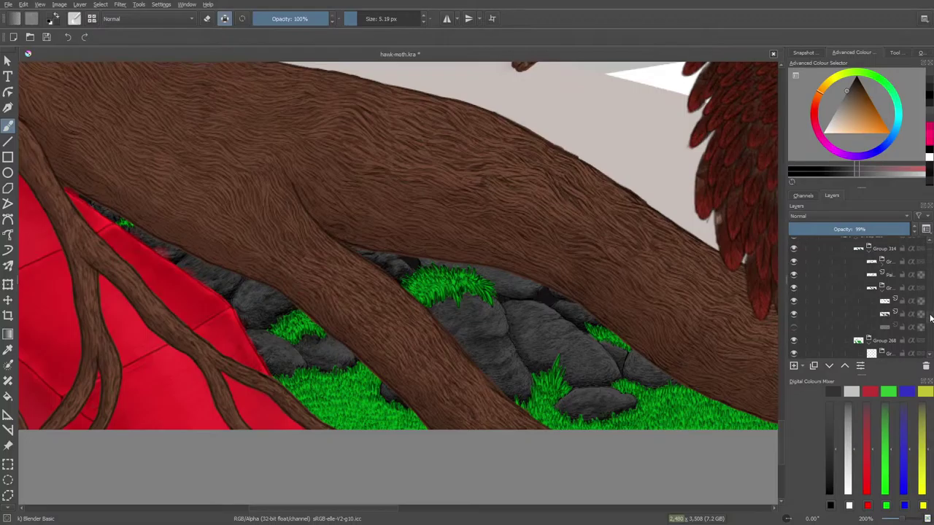
pyautogui.click(794, 260)
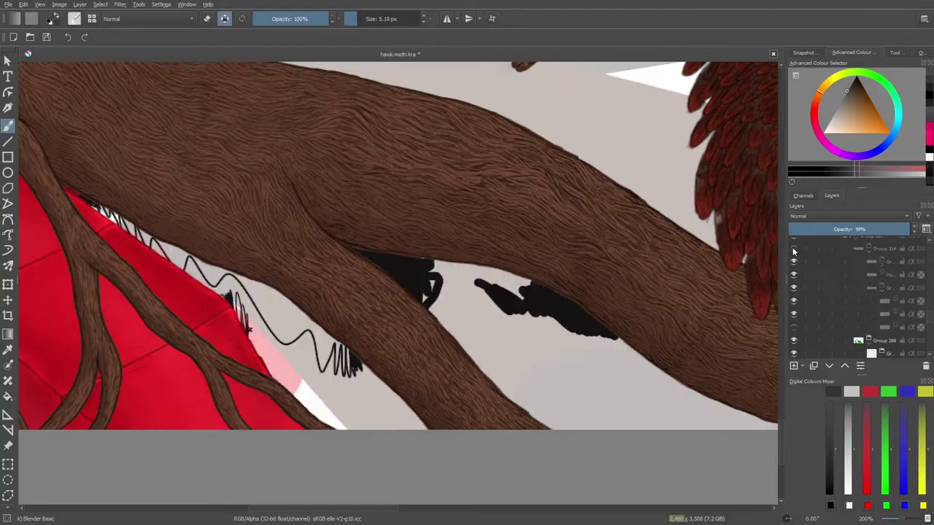
pyautogui.click(794, 260)
pyautogui.click(792, 271)
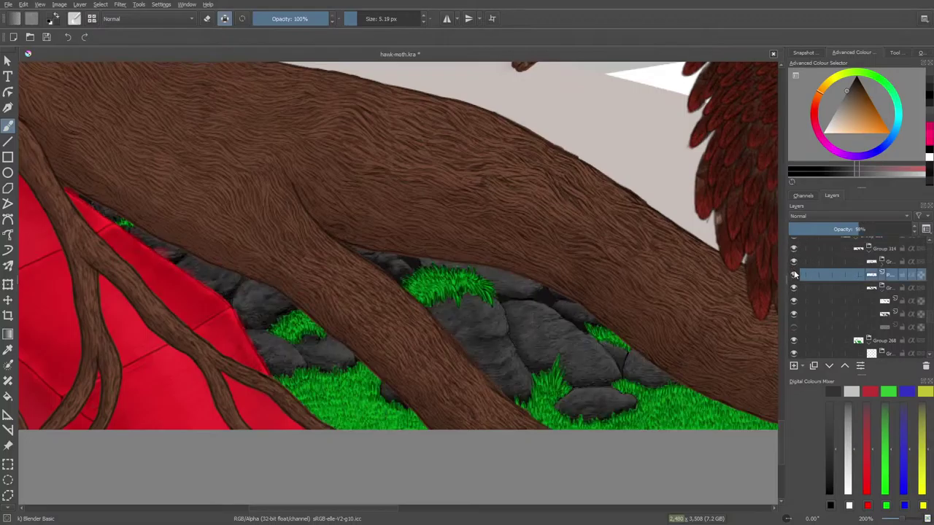
pyautogui.click(795, 274)
pyautogui.click(794, 275)
pyautogui.click(794, 261)
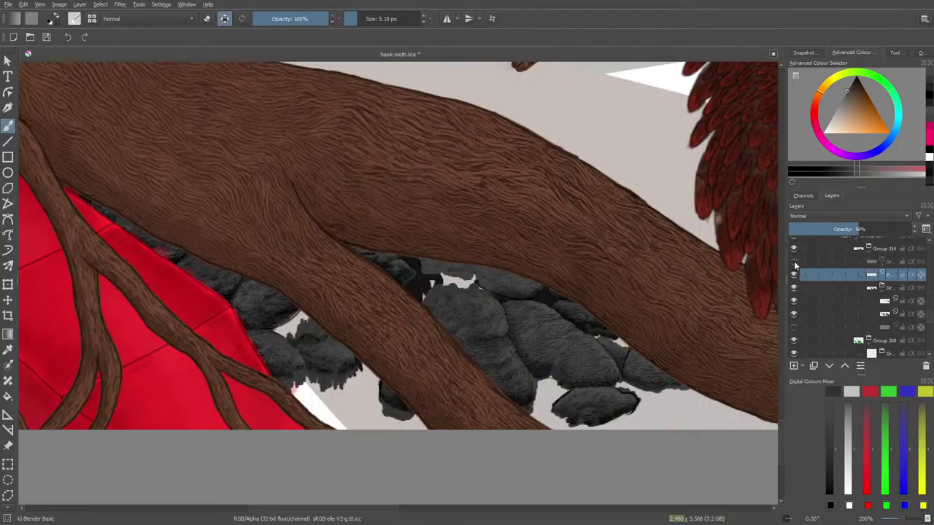
pyautogui.click(794, 262)
pyautogui.click(793, 289)
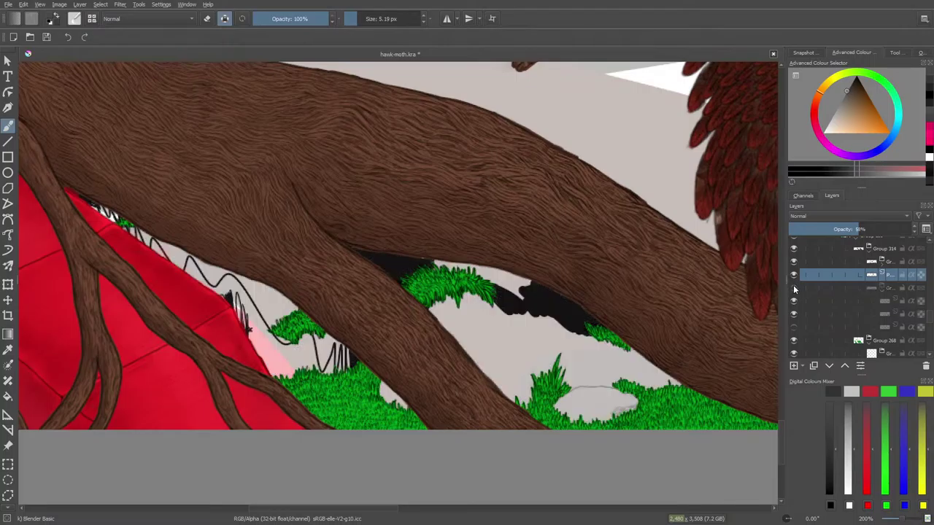
pyautogui.click(794, 289)
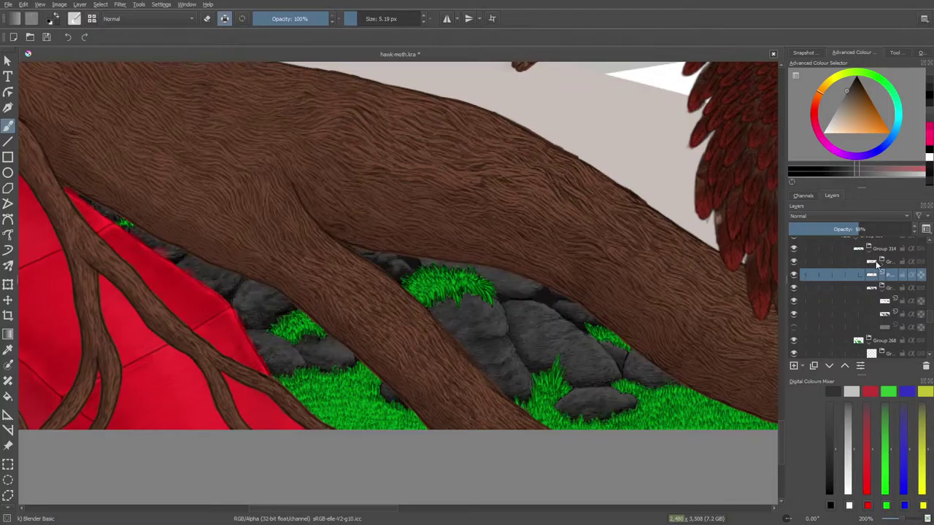
# Step: Expand the grass subgroup in Group 314, toggle its three layers to compare them, and select the uppermost layer with the blade details
pyautogui.click(882, 262)
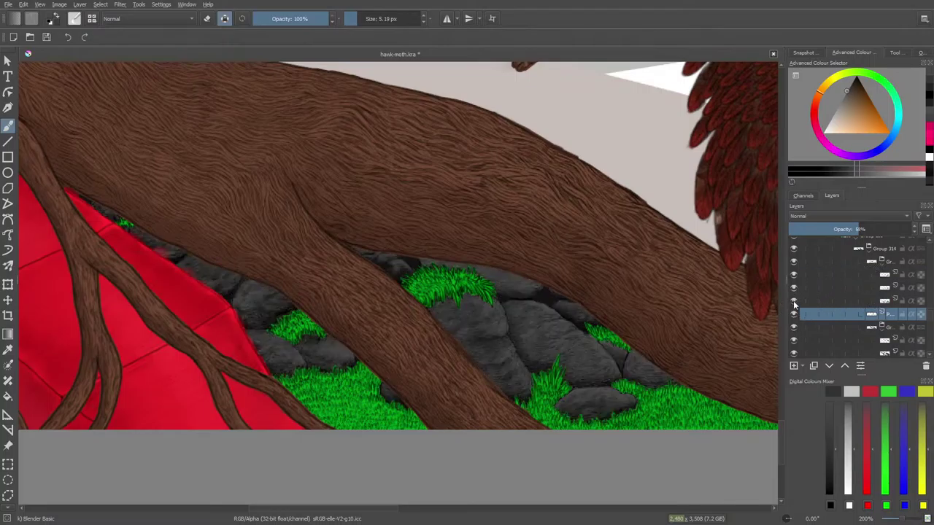
pyautogui.click(793, 301)
pyautogui.click(794, 301)
pyautogui.click(794, 288)
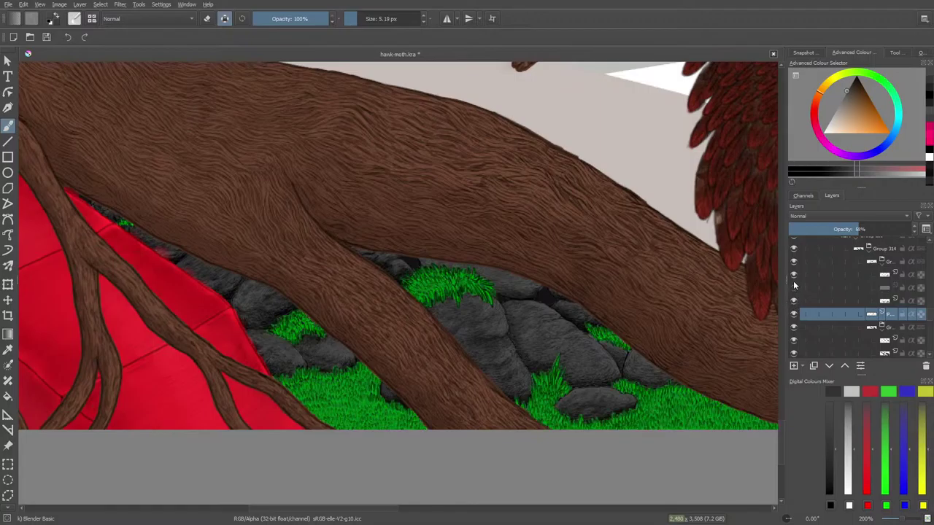
pyautogui.click(794, 287)
pyautogui.click(794, 277)
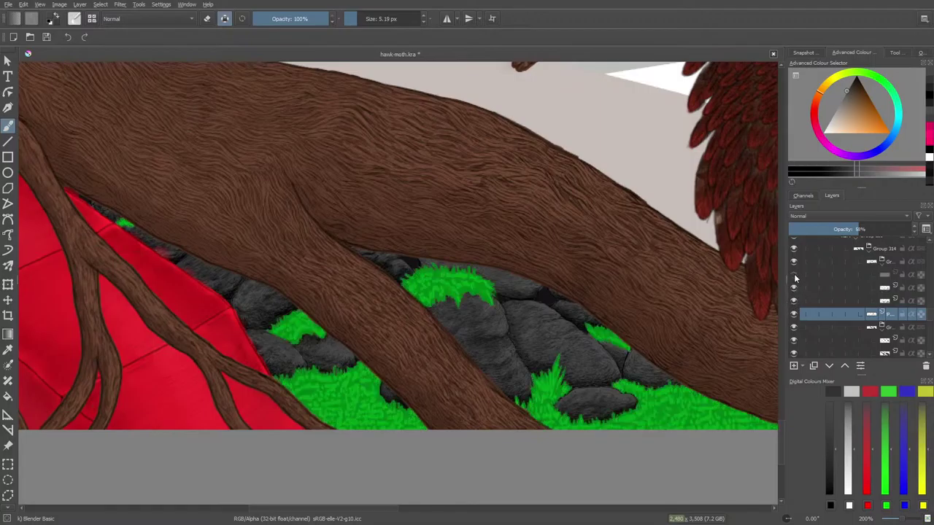
pyautogui.click(795, 276)
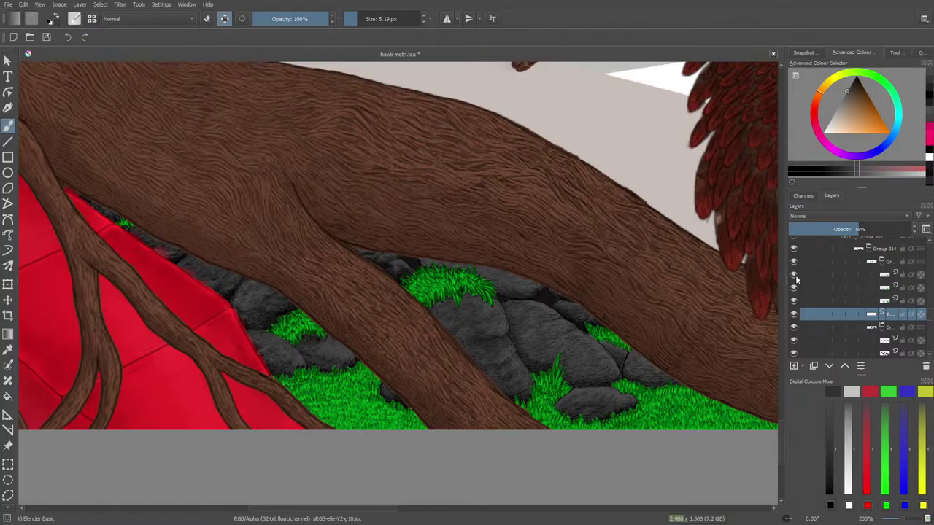
pyautogui.click(813, 275)
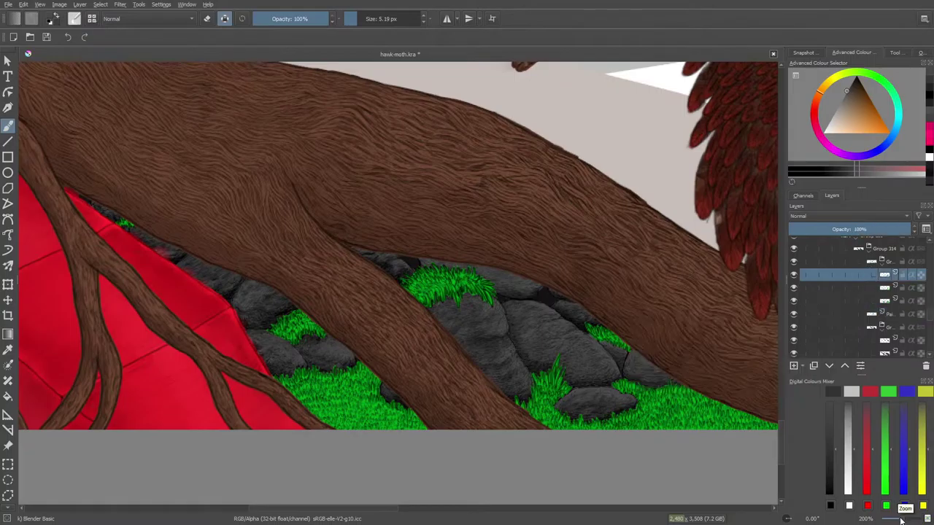
# Step: Choose the Ink-3 Gpen brush at 3.65 px and set the painting colour to black for the gap above the grass tuft
pyautogui.moveTo(900, 518); pyautogui.dragTo(906, 520)
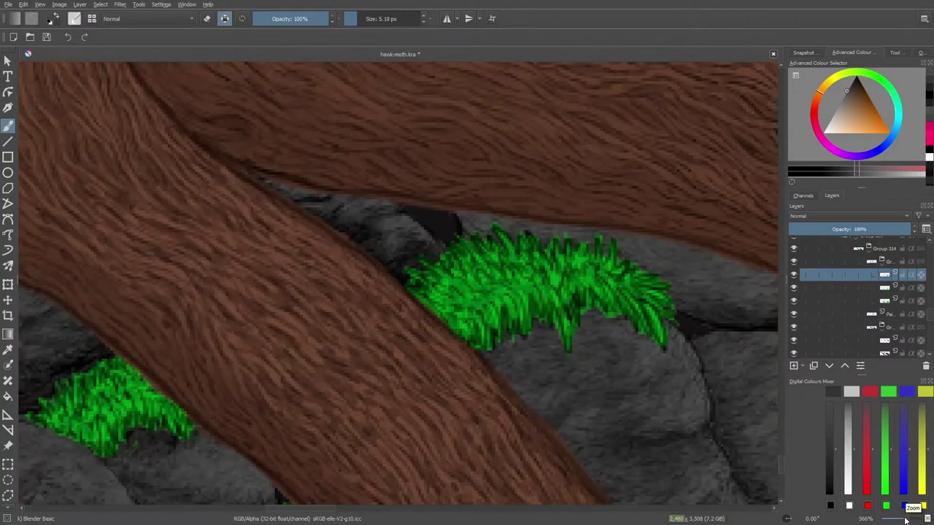
pyautogui.click(75, 19)
pyautogui.click(101, 151)
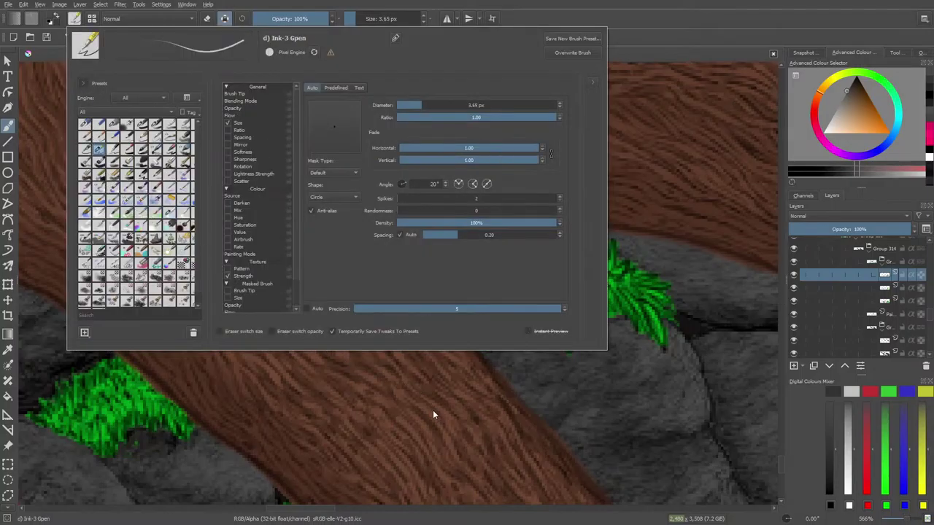
pyautogui.rightClick(433, 410)
pyautogui.click(359, 294)
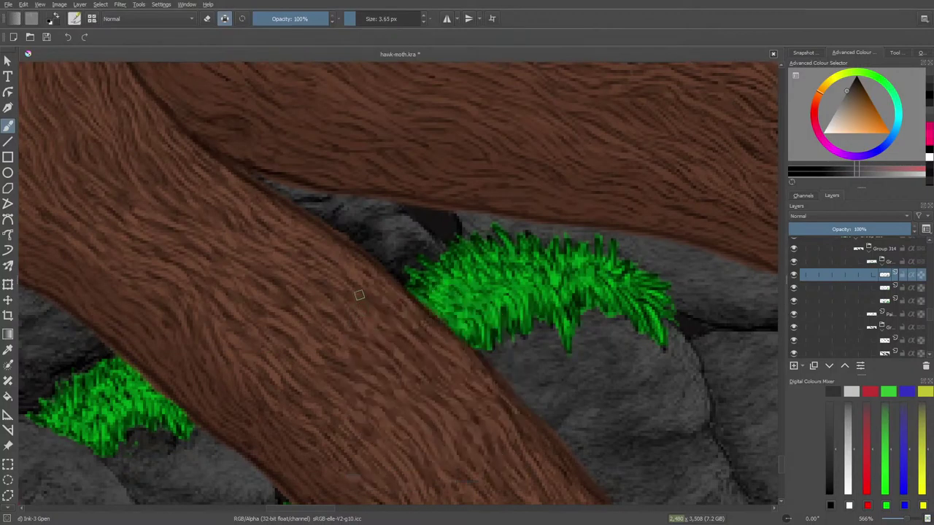
pyautogui.rightClick(443, 233)
pyautogui.click(440, 264)
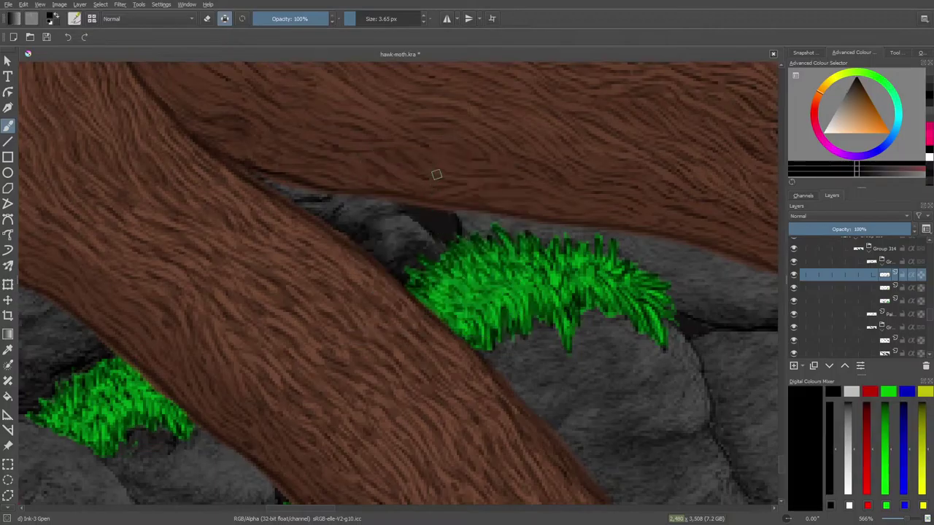
# Step: Turn off alpha preservation and paint black shadow strokes in the gap above the grass tuft, trimming them with the eraser
pyautogui.press('e')
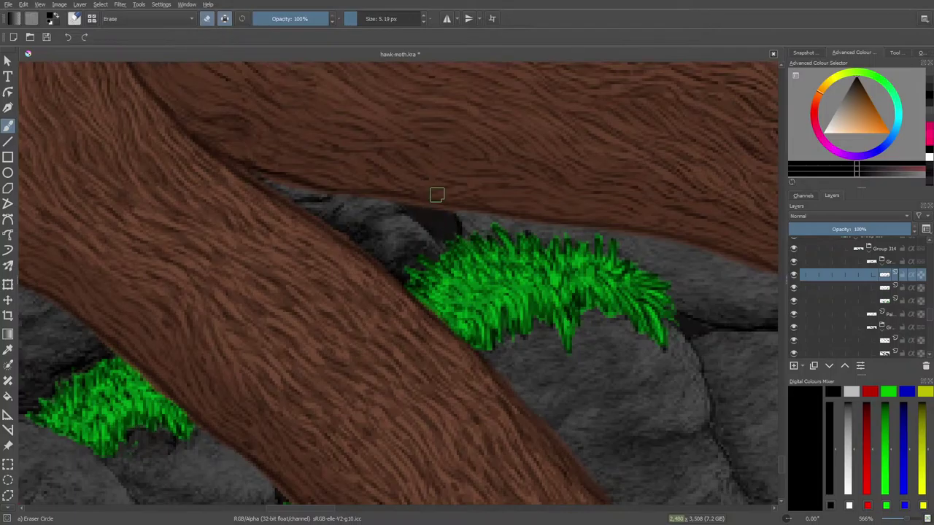
pyautogui.press('e')
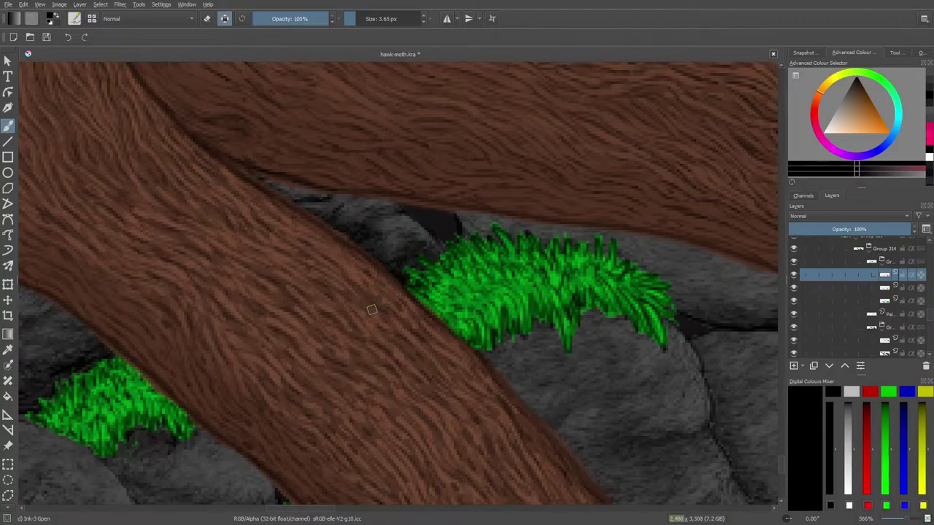
pyautogui.click(225, 19)
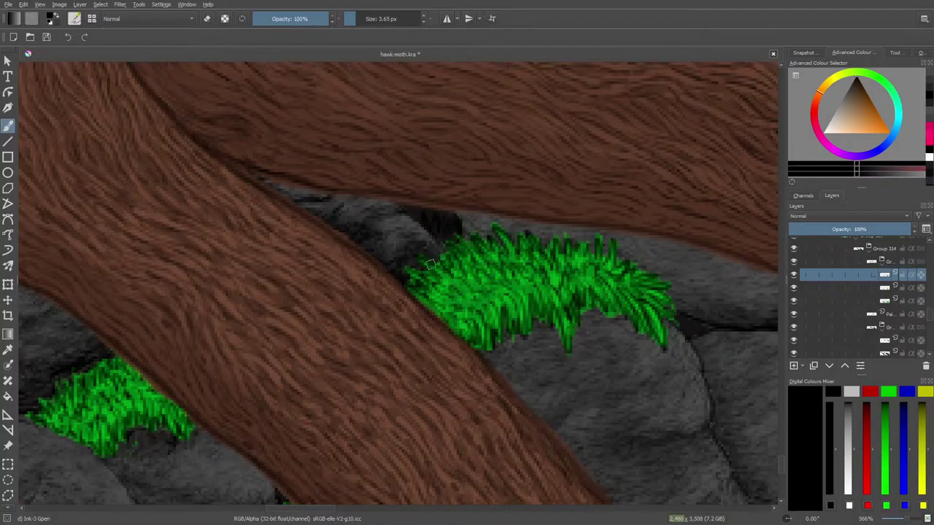
pyautogui.press('e')
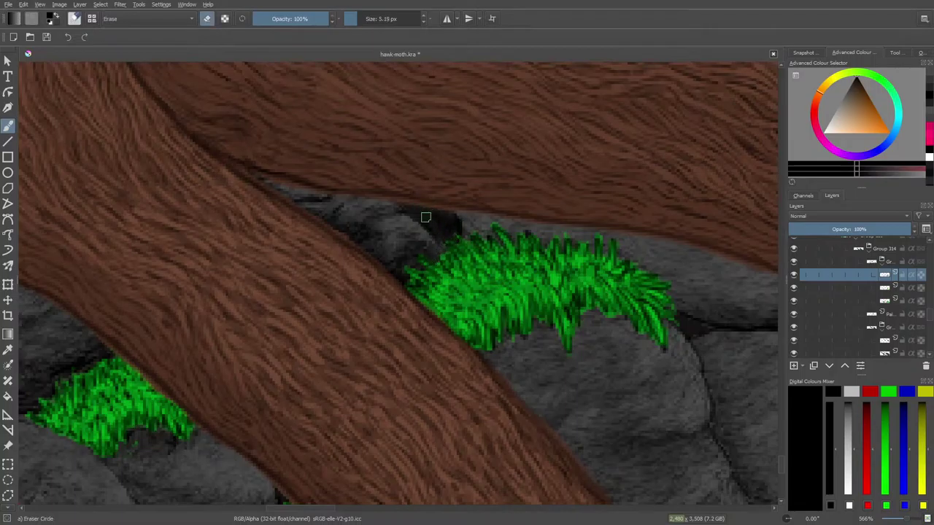
pyautogui.moveTo(444, 235)
pyautogui.mouseDown()
pyautogui.moveTo(442, 209)
pyautogui.moveTo(458, 225)
pyautogui.mouseUp()
pyautogui.press('e')
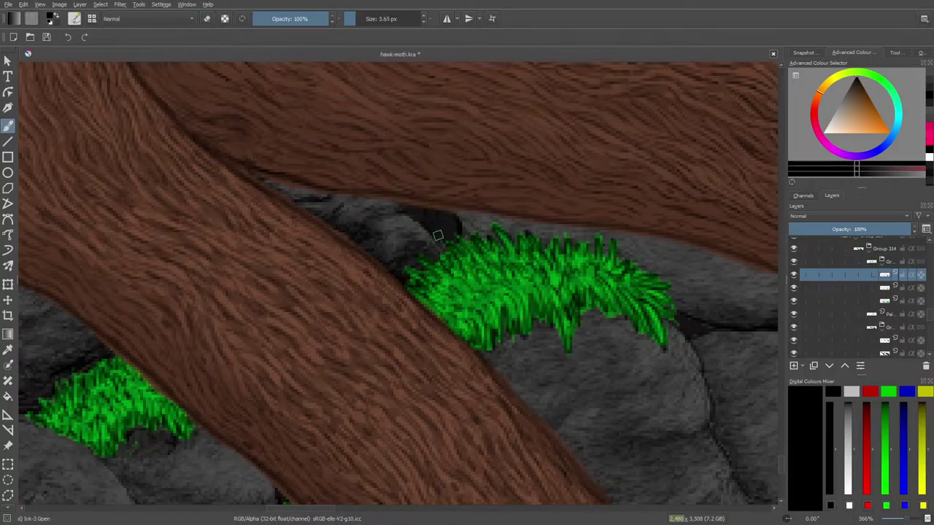
pyautogui.moveTo(437, 235)
pyautogui.mouseDown()
pyautogui.moveTo(461, 217)
pyautogui.moveTo(464, 234)
pyautogui.moveTo(421, 224)
pyautogui.moveTo(446, 230)
pyautogui.mouseUp()
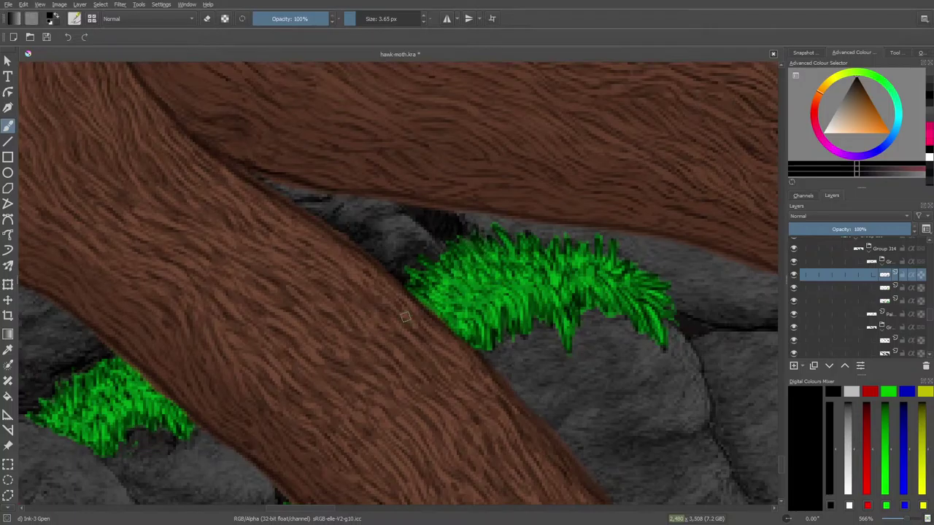
# Step: Darken the gap between the rocks beneath the upper root with short black strokes
pyautogui.moveTo(312, 509); pyautogui.dragTo(357, 509)
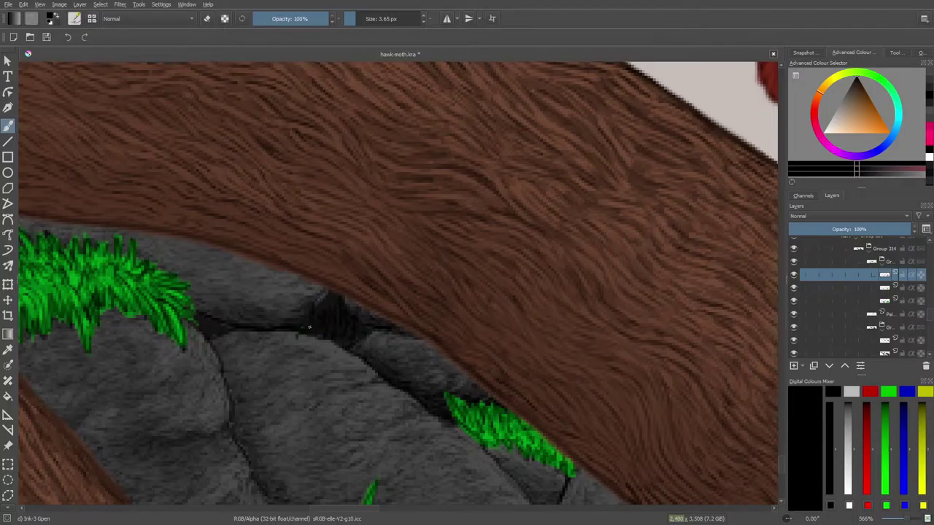
pyautogui.moveTo(297, 334); pyautogui.dragTo(314, 337)
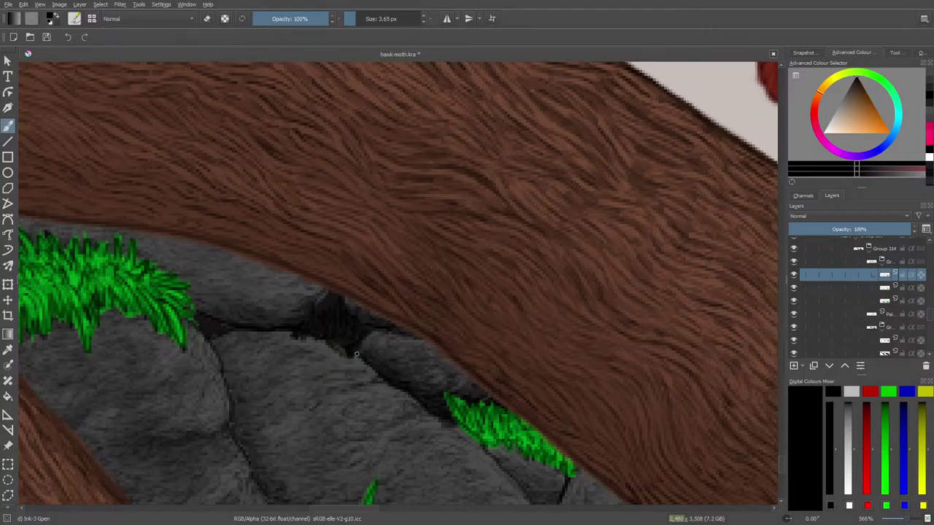
pyautogui.moveTo(335, 350); pyautogui.dragTo(331, 340)
# Step: Select the lowest grass layer in the grass subgroup, hide the layer above it, and sample a mid green from the grass for painting
pyautogui.click(859, 289)
pyautogui.click(883, 300)
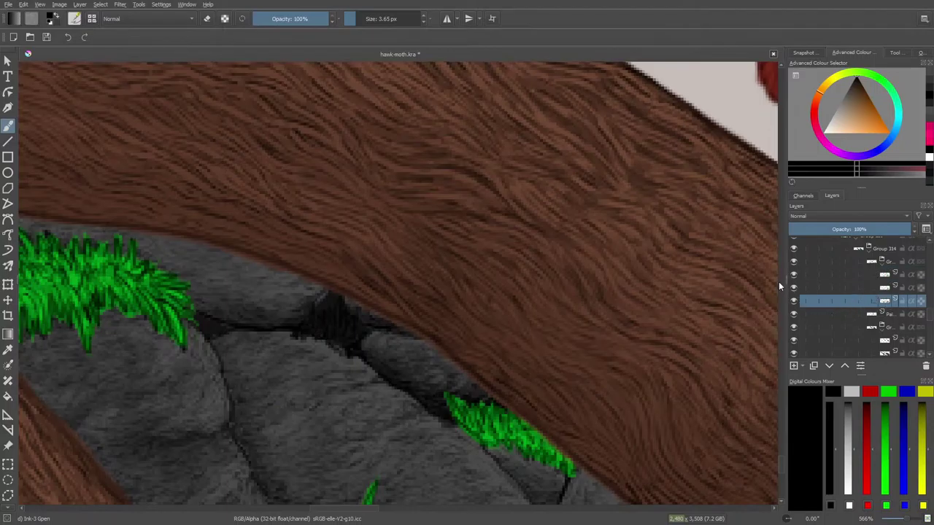
pyautogui.scroll(-6, 780, 461)
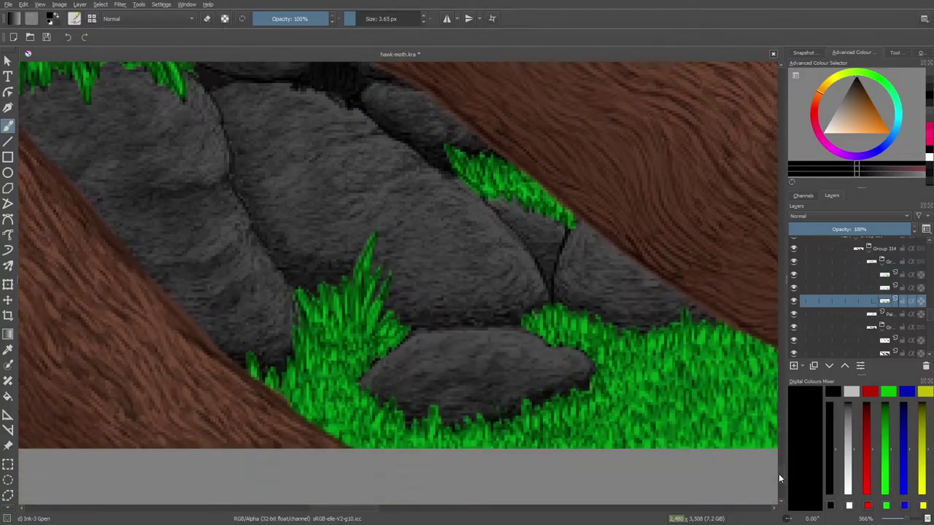
pyautogui.click(794, 286)
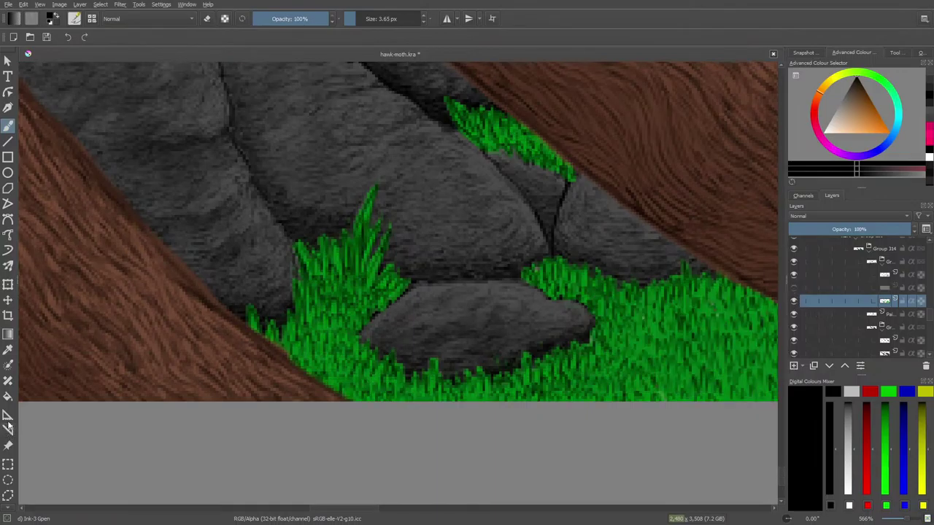
pyautogui.click(8, 350)
pyautogui.click(310, 352)
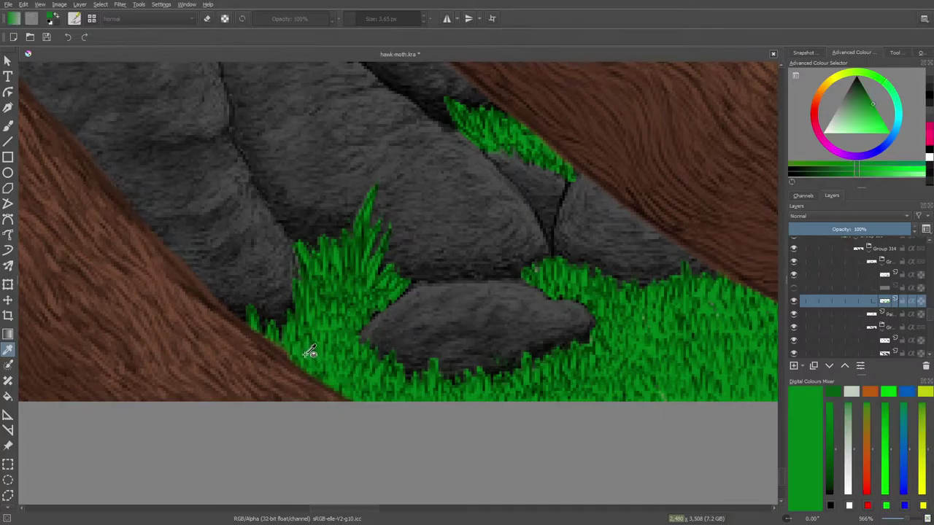
pyautogui.click(8, 124)
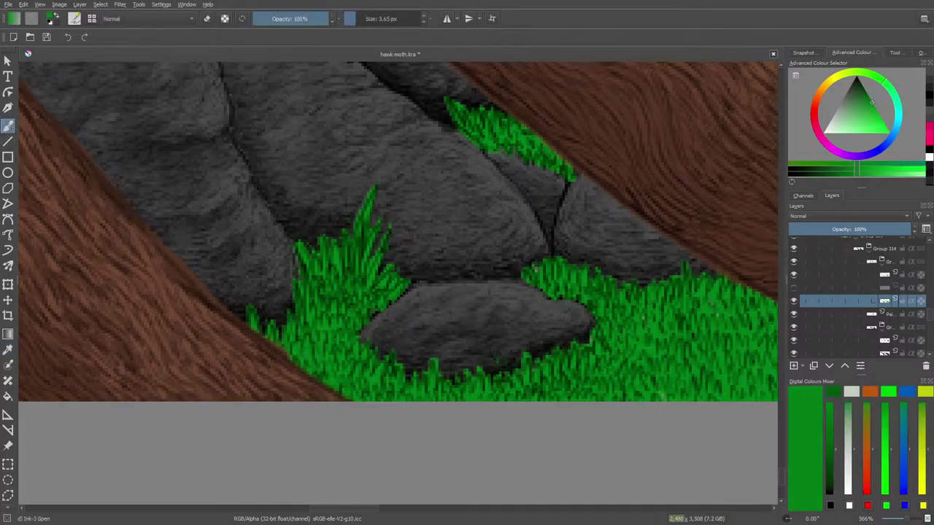
# Step: Paint green grass over the dark gap between the rocks and the gap above the tuft with the Basic-1 brush at 0.27 px
pyautogui.scroll(5, 783, 474)
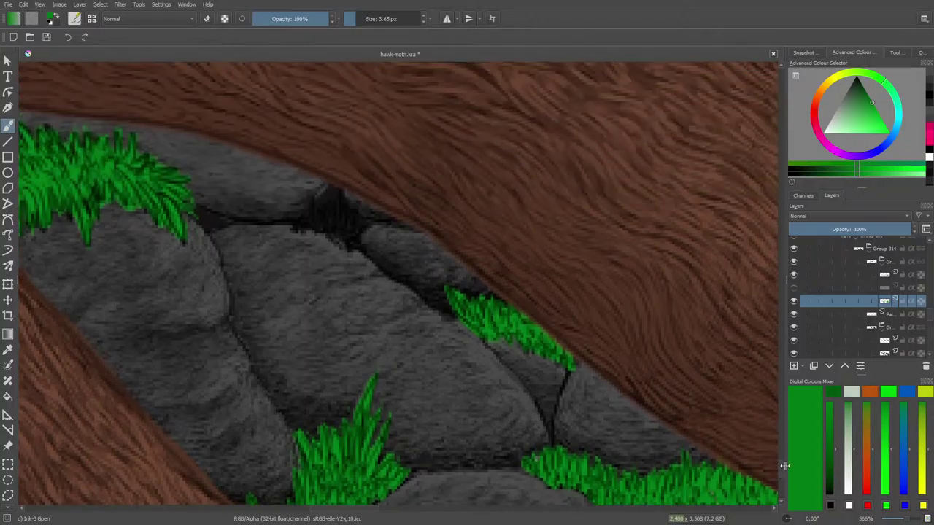
pyautogui.click(75, 18)
pyautogui.click(140, 125)
pyautogui.click(457, 370)
pyautogui.moveTo(347, 15); pyautogui.dragTo(349, 18)
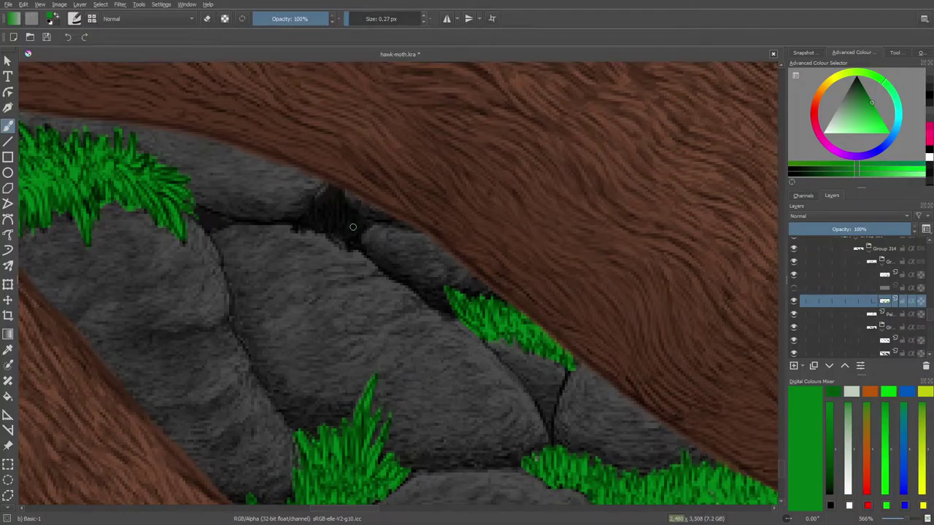
pyautogui.moveTo(350, 231)
pyautogui.mouseDown()
pyautogui.moveTo(347, 208)
pyautogui.moveTo(341, 239)
pyautogui.moveTo(337, 204)
pyautogui.moveTo(336, 241)
pyautogui.moveTo(341, 222)
pyautogui.moveTo(353, 248)
pyautogui.moveTo(364, 229)
pyautogui.moveTo(365, 249)
pyautogui.moveTo(350, 195)
pyautogui.moveTo(336, 241)
pyautogui.moveTo(329, 199)
pyautogui.moveTo(324, 235)
pyautogui.moveTo(317, 193)
pyautogui.moveTo(309, 226)
pyautogui.moveTo(302, 215)
pyautogui.moveTo(296, 227)
pyautogui.moveTo(325, 227)
pyautogui.moveTo(290, 222)
pyautogui.mouseUp()
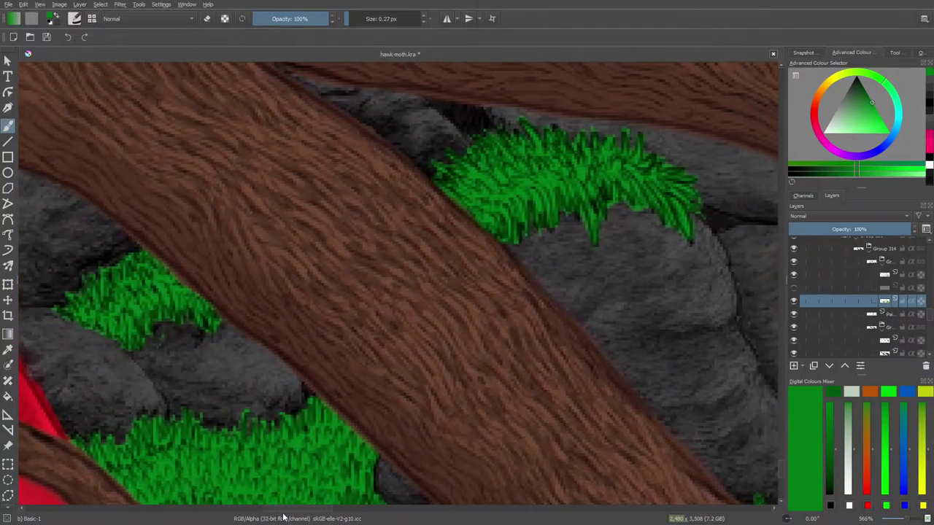
pyautogui.moveTo(462, 122)
pyautogui.mouseDown()
pyautogui.moveTo(452, 104)
pyautogui.moveTo(471, 103)
pyautogui.moveTo(484, 126)
pyautogui.moveTo(492, 115)
pyautogui.moveTo(501, 139)
pyautogui.moveTo(508, 134)
pyautogui.moveTo(500, 110)
pyautogui.moveTo(456, 119)
pyautogui.moveTo(447, 109)
pyautogui.mouseUp()
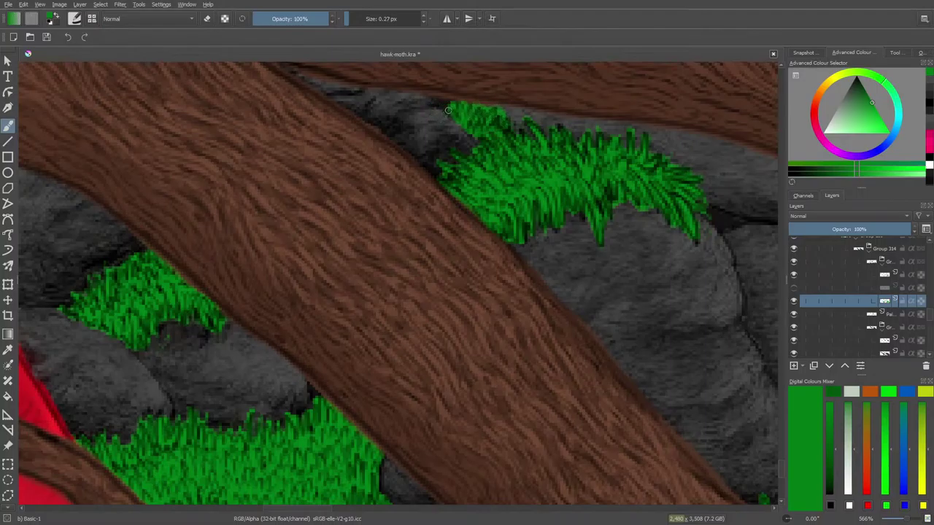
# Step: Shape the new green patch above the large tuft into pointed blades with the Eraser Circle brush at 5.19 px
pyautogui.press('e')
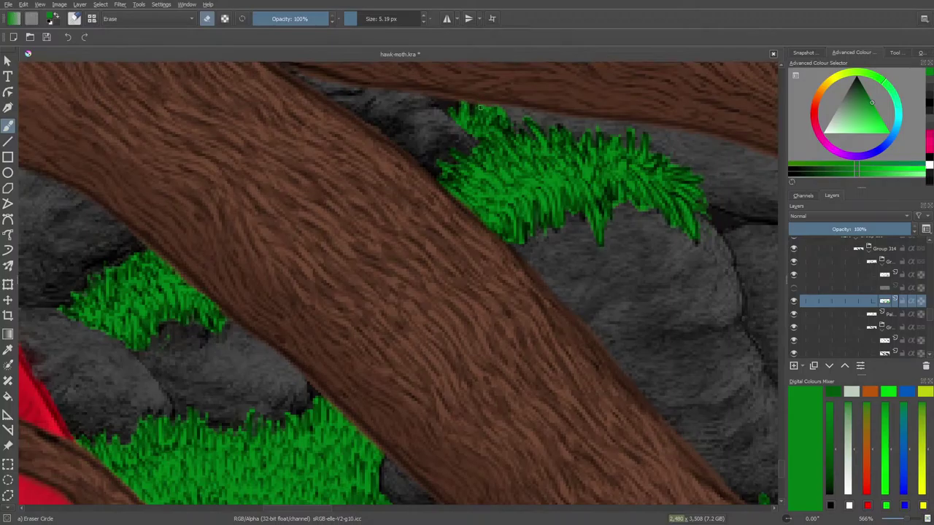
pyautogui.moveTo(480, 107); pyautogui.dragTo(488, 111)
pyautogui.moveTo(460, 116)
pyautogui.mouseDown()
pyautogui.moveTo(455, 125)
pyautogui.moveTo(466, 134)
pyautogui.mouseUp()
pyautogui.press('e')
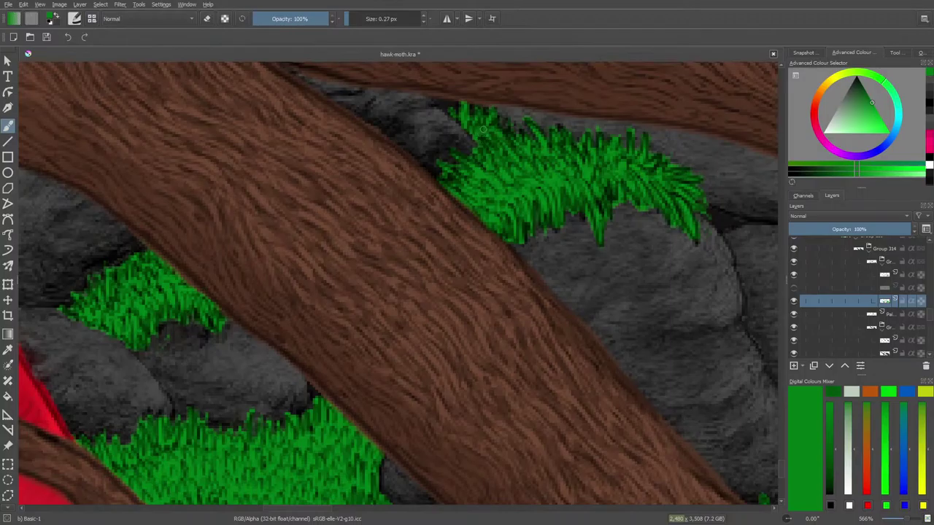
# Step: Erase the green patch between the rocks into a small spiky tuft and select the uppermost grass layer
pyautogui.press('e')
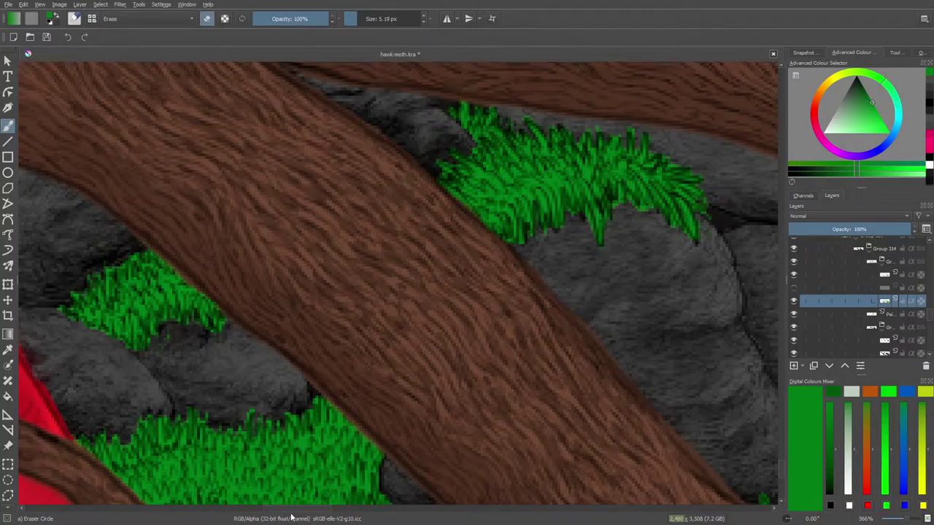
pyautogui.moveTo(296, 510); pyautogui.dragTo(344, 505)
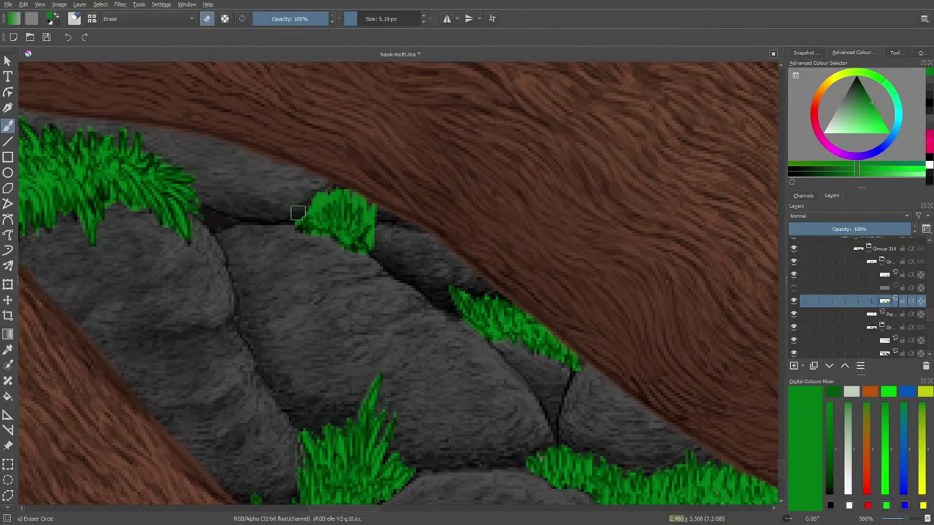
pyautogui.moveTo(308, 205)
pyautogui.mouseDown()
pyautogui.moveTo(327, 170)
pyautogui.moveTo(332, 189)
pyautogui.moveTo(332, 177)
pyautogui.moveTo(348, 185)
pyautogui.moveTo(356, 208)
pyautogui.moveTo(363, 186)
pyautogui.moveTo(368, 219)
pyautogui.moveTo(376, 202)
pyautogui.moveTo(374, 250)
pyautogui.mouseUp()
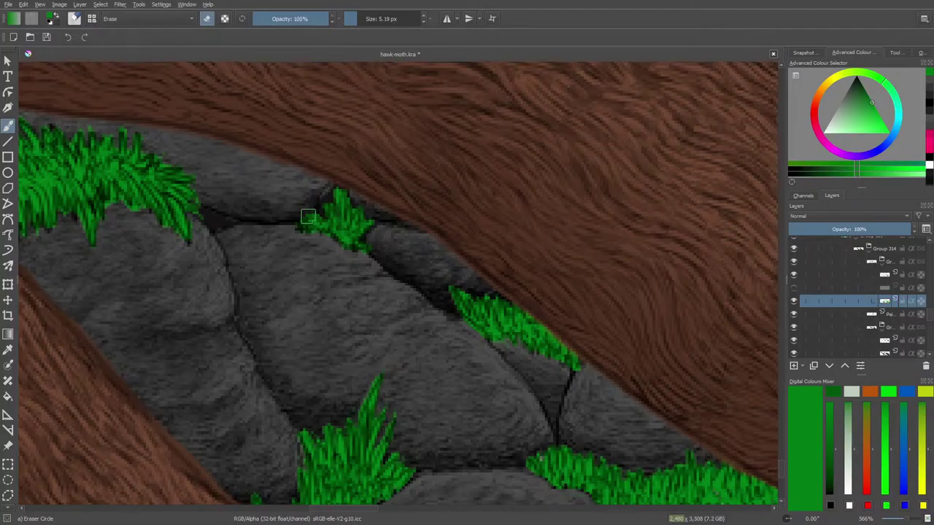
pyautogui.click(887, 274)
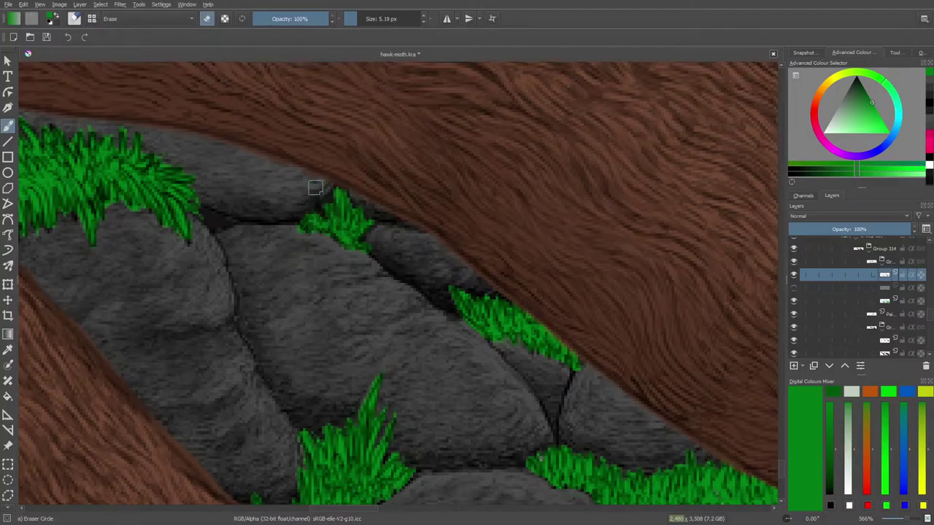
# Step: Show the hidden middle grass layer again and sample a brighter green from the large tuft for the paintbrush
pyautogui.moveTo(335, 509); pyautogui.dragTo(295, 511)
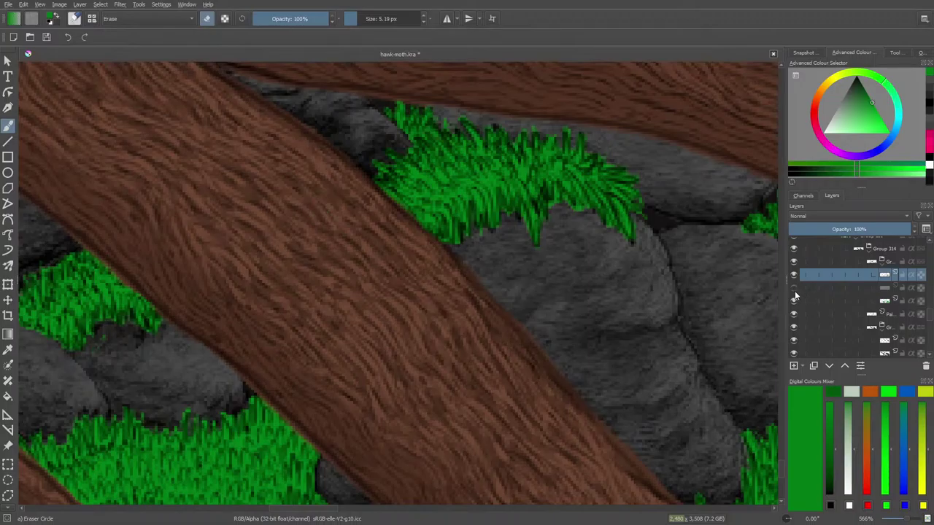
pyautogui.press('/')
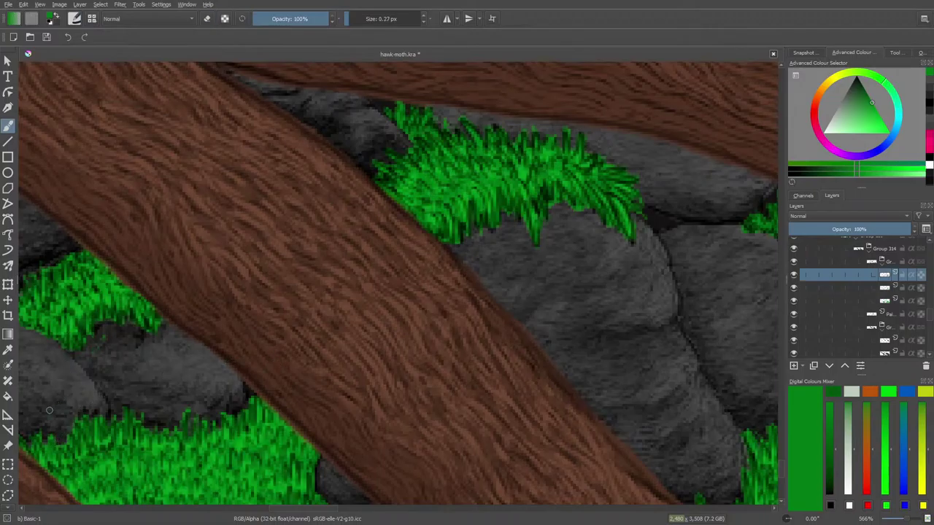
pyautogui.click(9, 351)
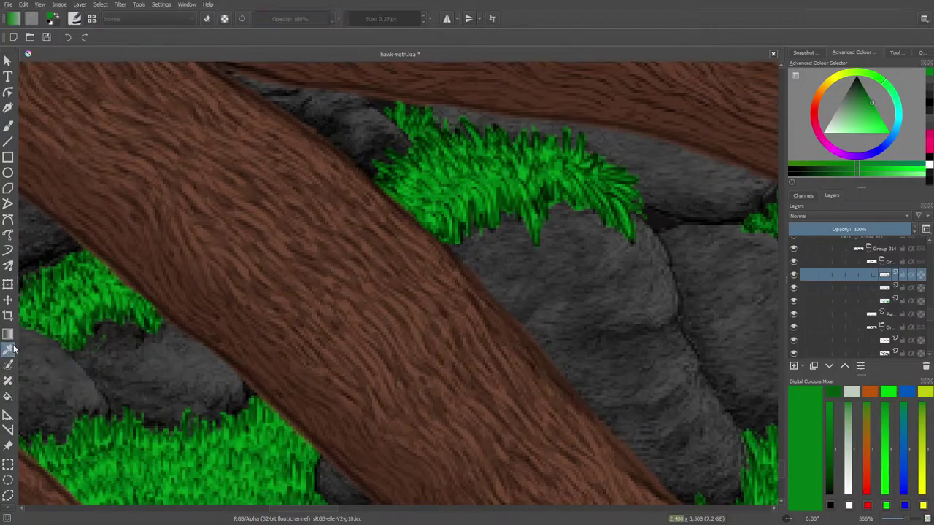
pyautogui.click(537, 215)
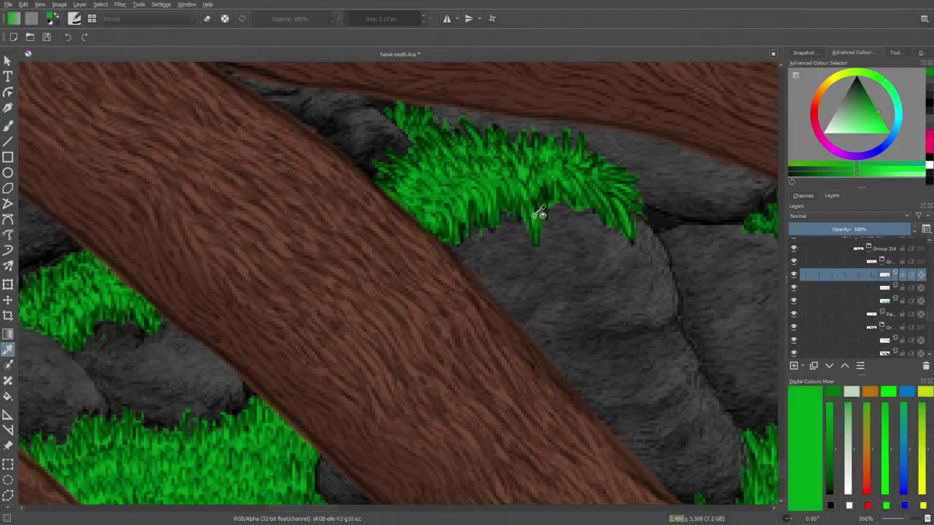
pyautogui.click(6, 123)
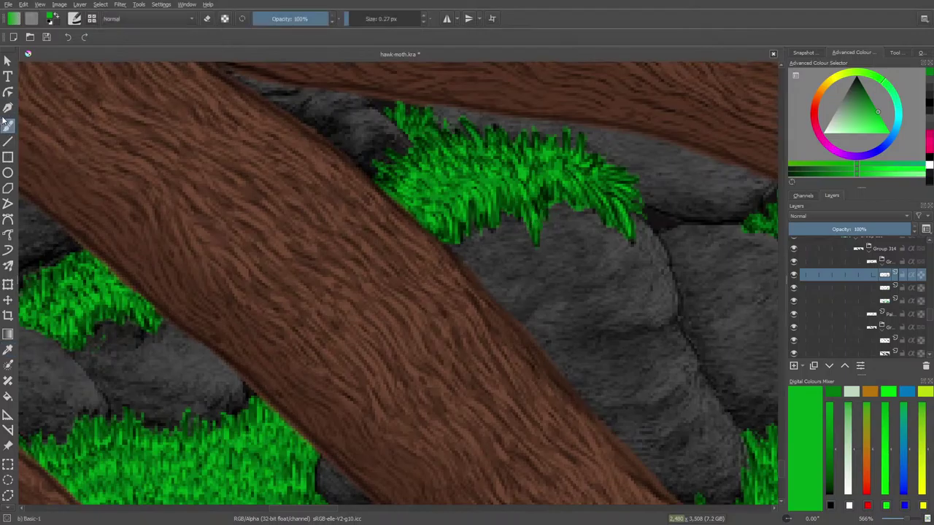
# Step: Try the Ink-4 Pen Rough brush, return to Basic-1 at 0.27 px, and have alpha preservation turned on
pyautogui.click(74, 19)
pyautogui.click(132, 128)
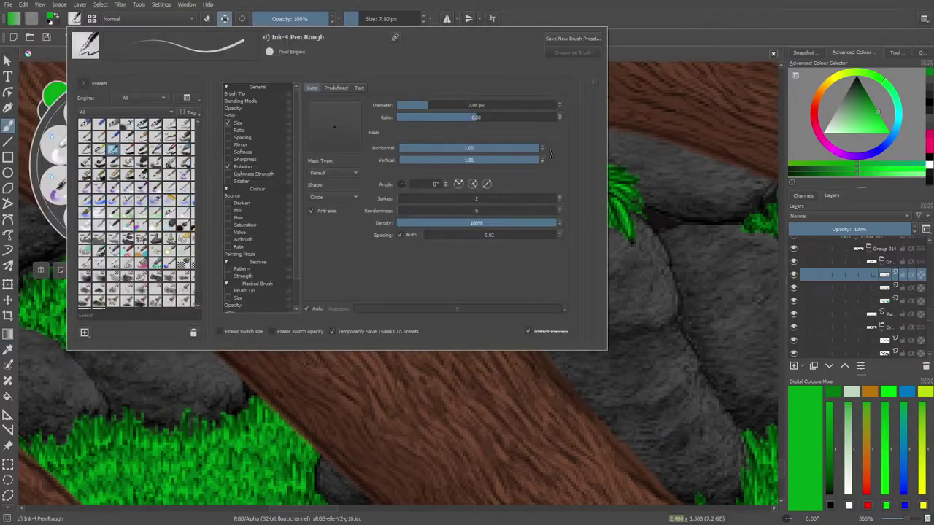
pyautogui.click(53, 68)
pyautogui.click(75, 20)
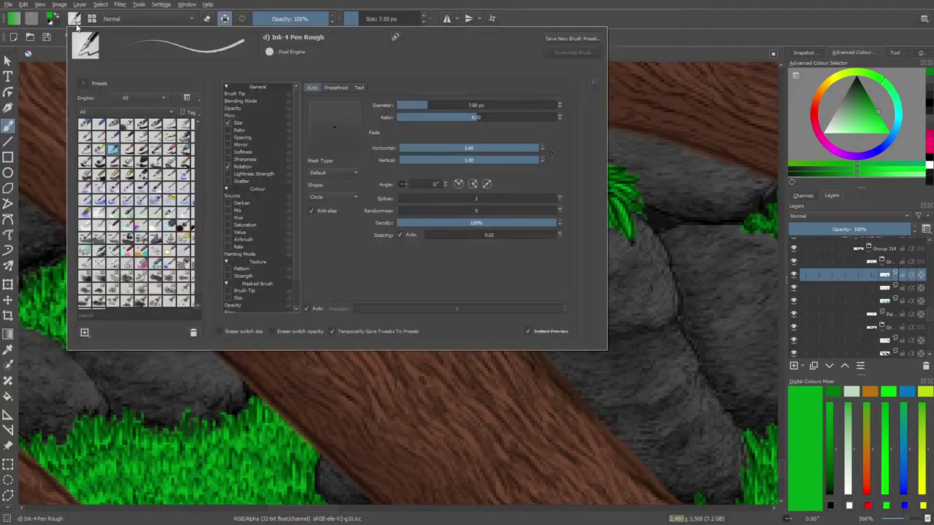
pyautogui.click(141, 125)
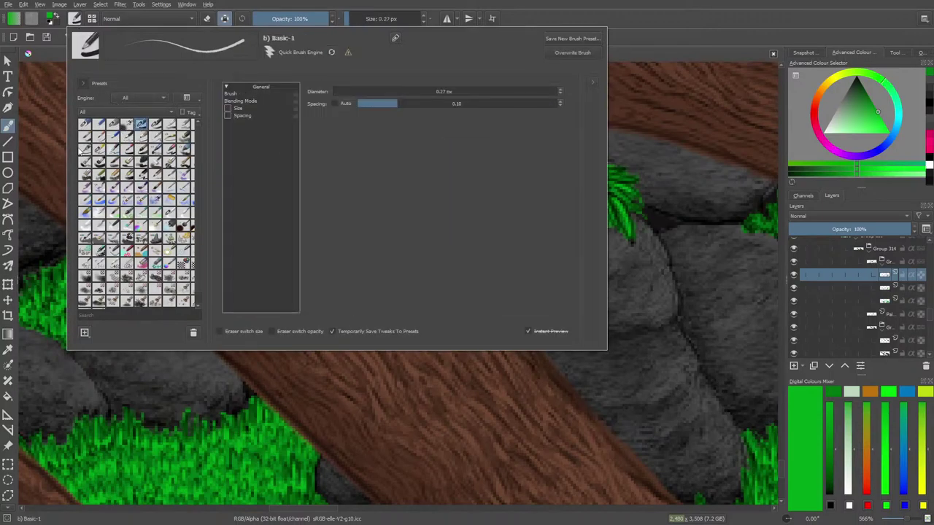
pyautogui.rightClick(55, 143)
pyautogui.click(308, 133)
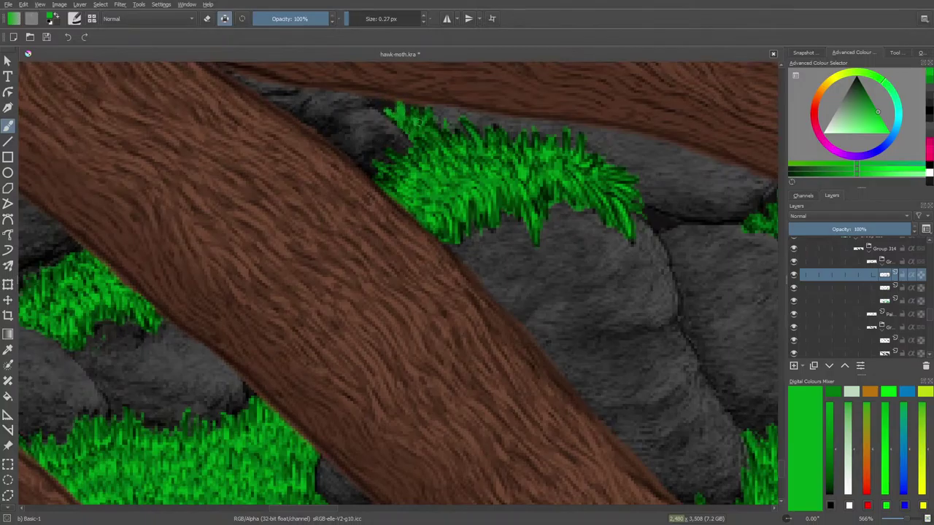
# Step: Paint the brighter green over the new grass above the large tuft and the small tuft between the rocks
pyautogui.moveTo(417, 121); pyautogui.dragTo(426, 116)
pyautogui.moveTo(303, 508); pyautogui.dragTo(358, 500)
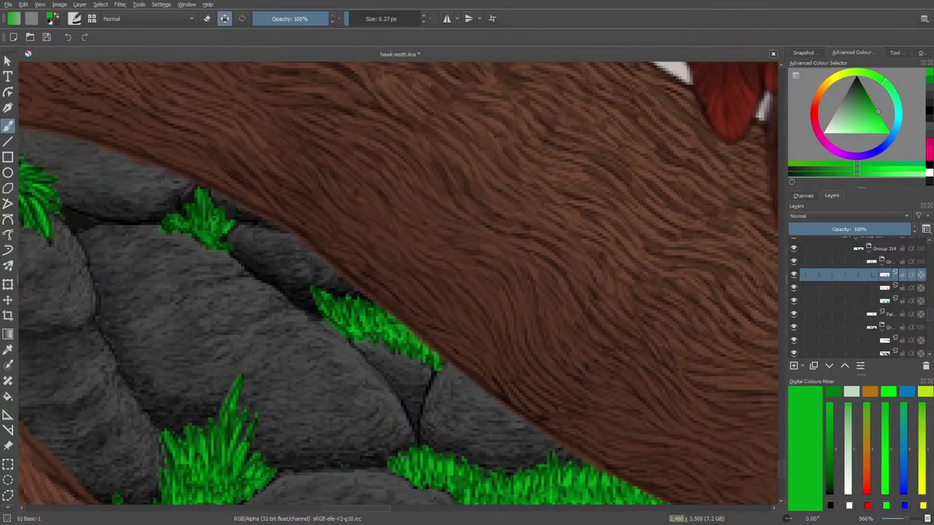
pyautogui.moveTo(212, 220)
pyautogui.mouseDown()
pyautogui.moveTo(198, 187)
pyautogui.moveTo(197, 221)
pyautogui.moveTo(170, 219)
pyautogui.mouseUp()
# Step: Blend the green strokes in the small tuft between the rocks with the Blender Basic brush at 5.19 px
pyautogui.rightClick(205, 201)
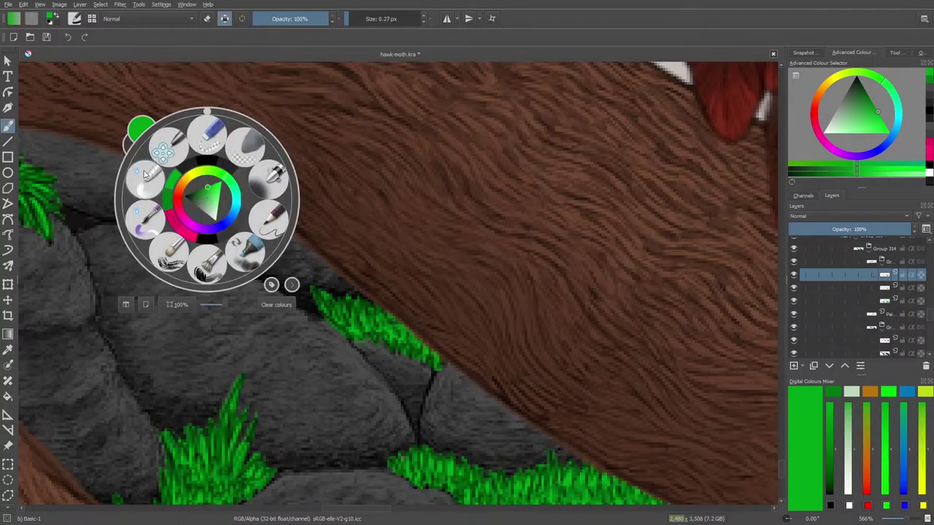
pyautogui.click(142, 165)
pyautogui.moveTo(204, 232); pyautogui.dragTo(195, 217)
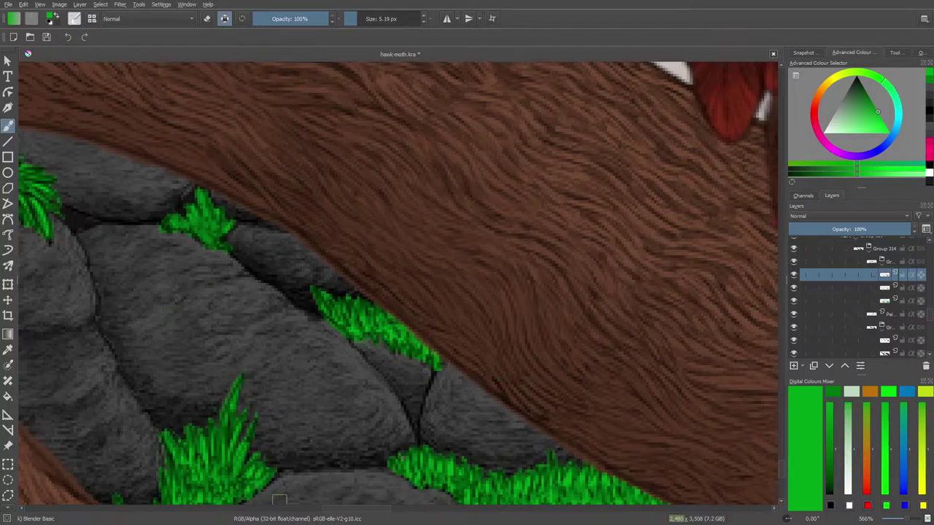
# Step: Go over the tips of the new grass above the large tuft with the Eraser Circle at 5.19 px
pyautogui.moveTo(337, 511); pyautogui.dragTo(311, 515)
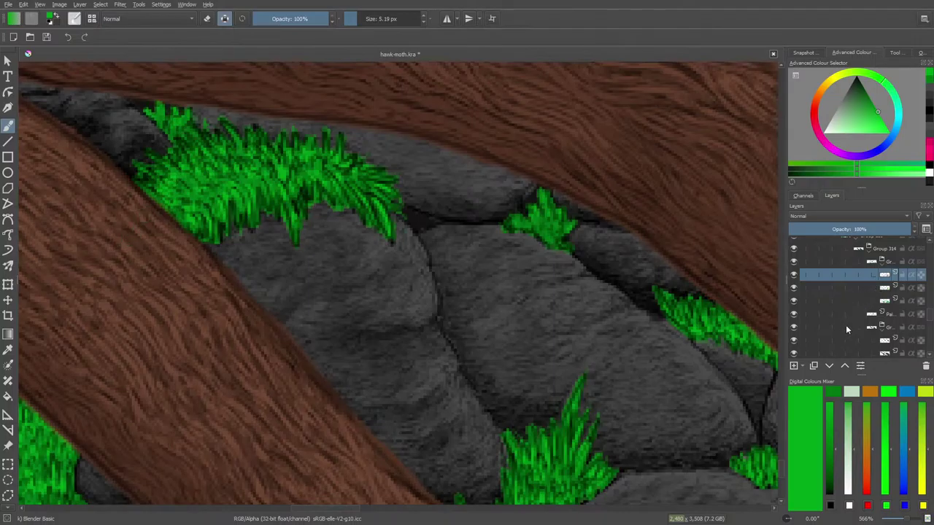
pyautogui.moveTo(846, 329)
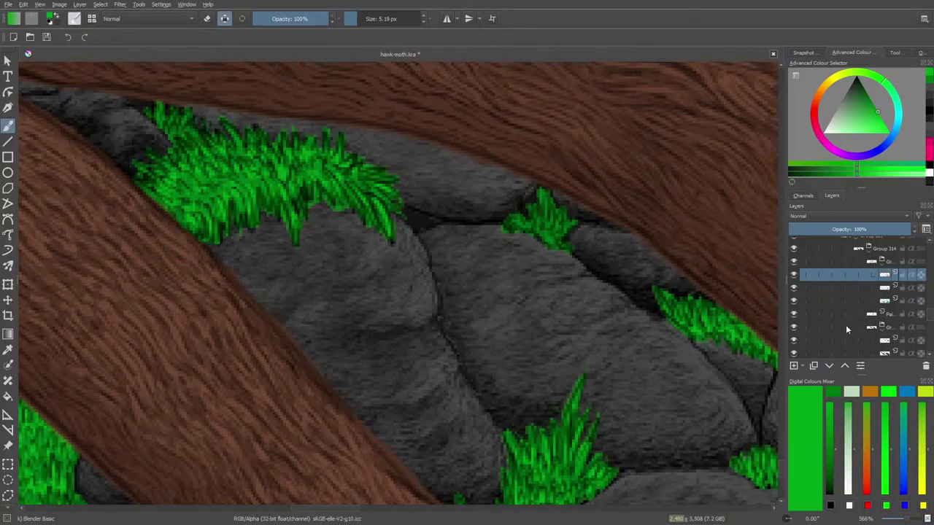
pyautogui.press('e')
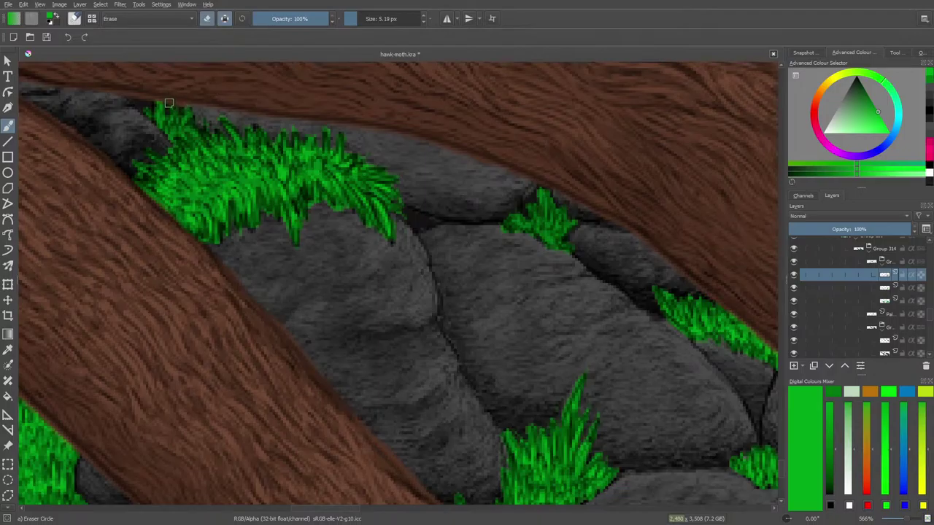
pyautogui.click(224, 19)
# Step: On Paint Layer 320, paint green strokes above the large tuft and in the small tuft with Basic-1 at 0.27 px, alpha preservation off
pyautogui.click(885, 288)
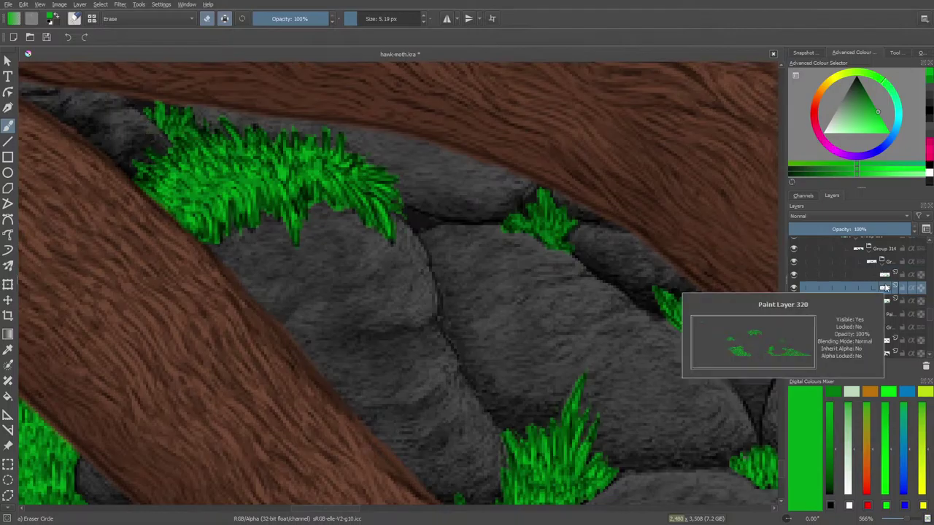
pyautogui.press('e')
pyautogui.rightClick(126, 98)
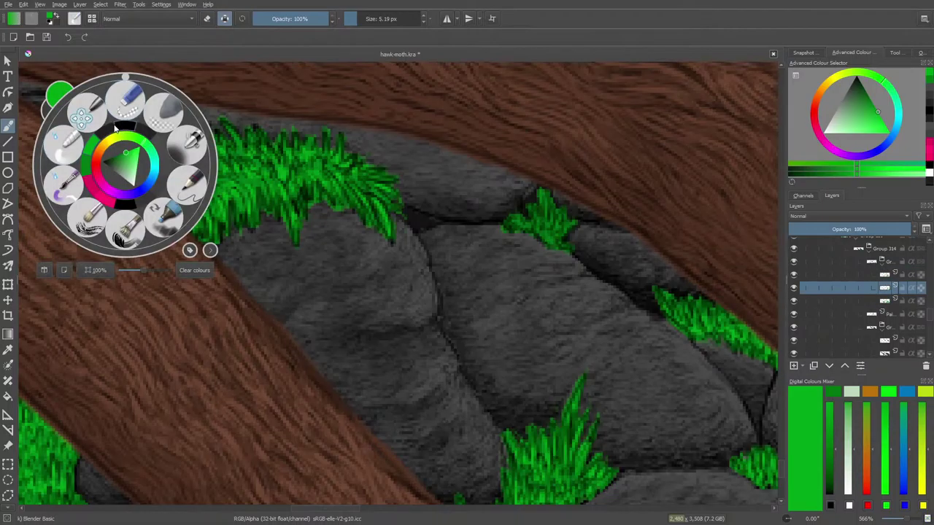
pyautogui.click(74, 18)
pyautogui.click(75, 18)
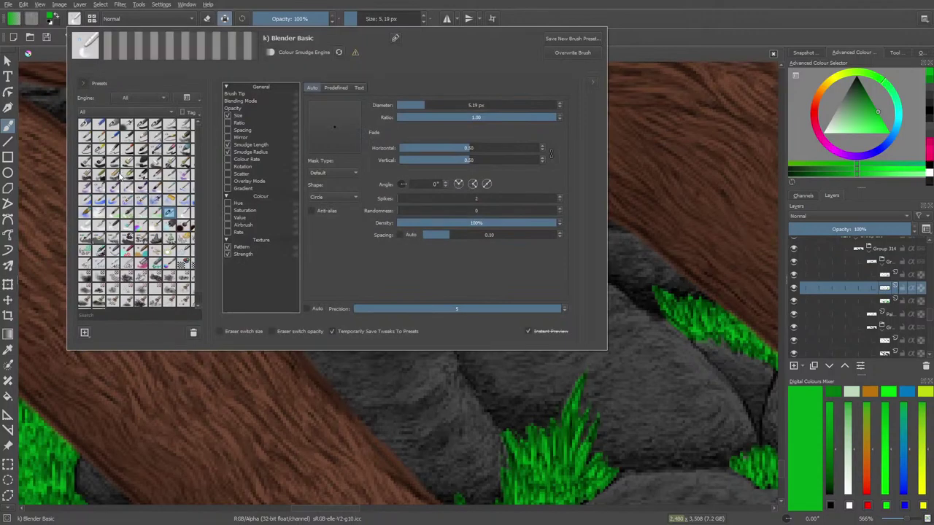
pyautogui.click(97, 151)
pyautogui.click(140, 123)
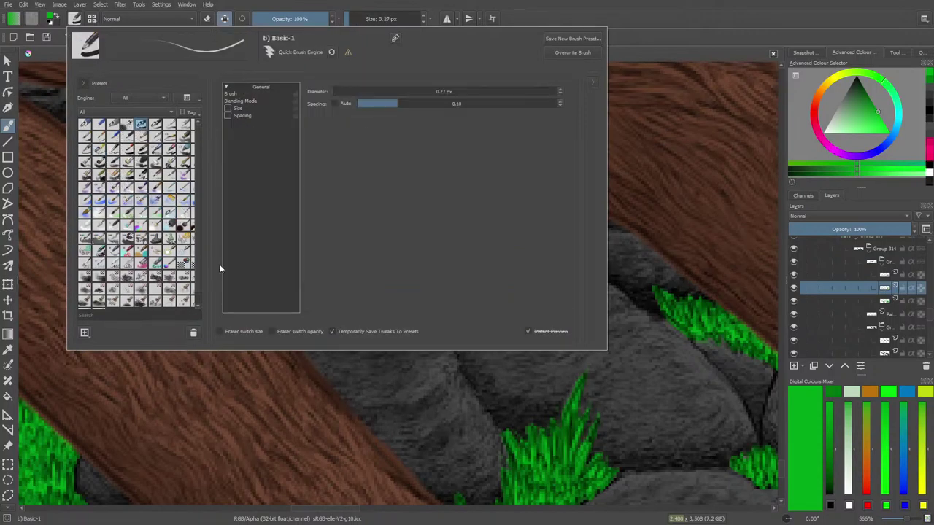
pyautogui.rightClick(290, 379)
pyautogui.click(195, 161)
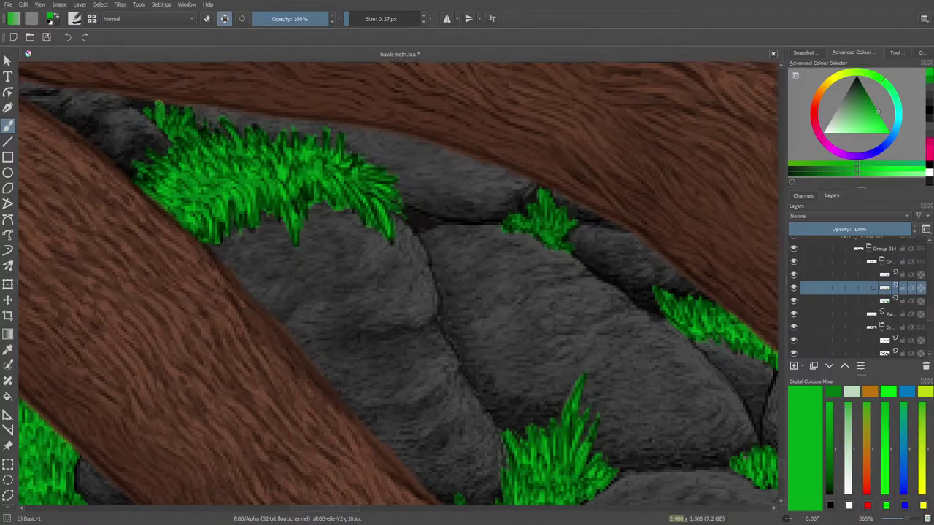
pyautogui.click(225, 18)
pyautogui.moveTo(165, 116)
pyautogui.mouseDown()
pyautogui.moveTo(157, 103)
pyautogui.moveTo(151, 114)
pyautogui.moveTo(146, 108)
pyautogui.moveTo(174, 124)
pyautogui.moveTo(188, 114)
pyautogui.moveTo(169, 114)
pyautogui.moveTo(188, 129)
pyautogui.moveTo(161, 125)
pyautogui.moveTo(173, 110)
pyautogui.mouseUp()
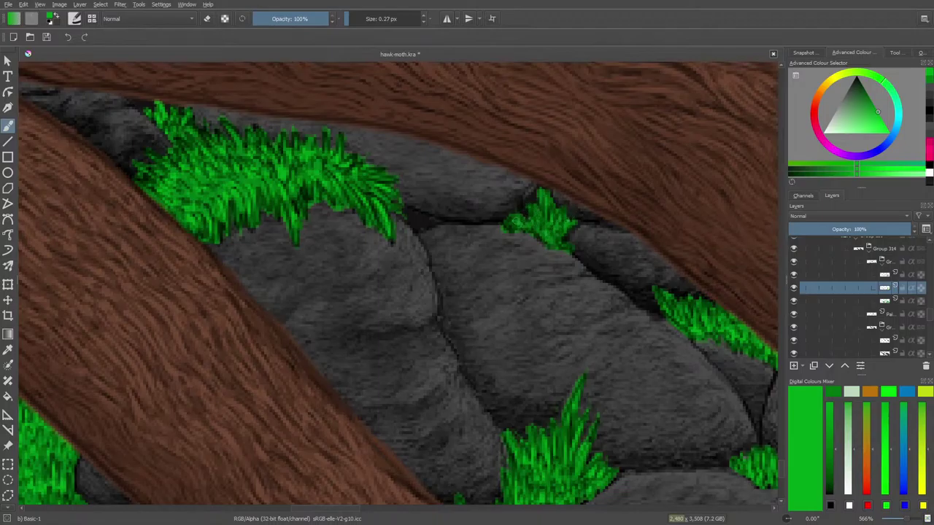
# Step: Blend the new strokes on Paint Layer 320 with the Blender Basic brush at 5.19 px, turn alpha preservation off and save the painting
pyautogui.click(224, 19)
pyautogui.rightClick(124, 164)
pyautogui.click(71, 138)
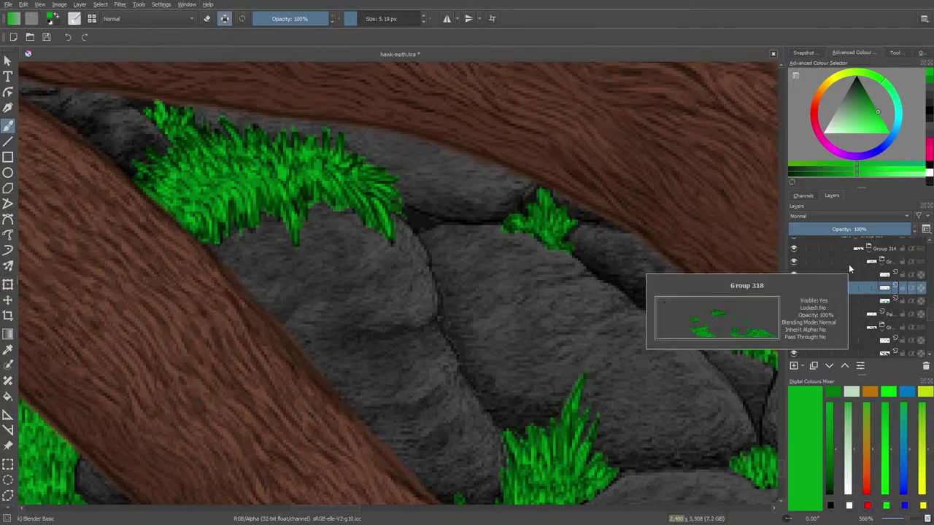
pyautogui.press('e')
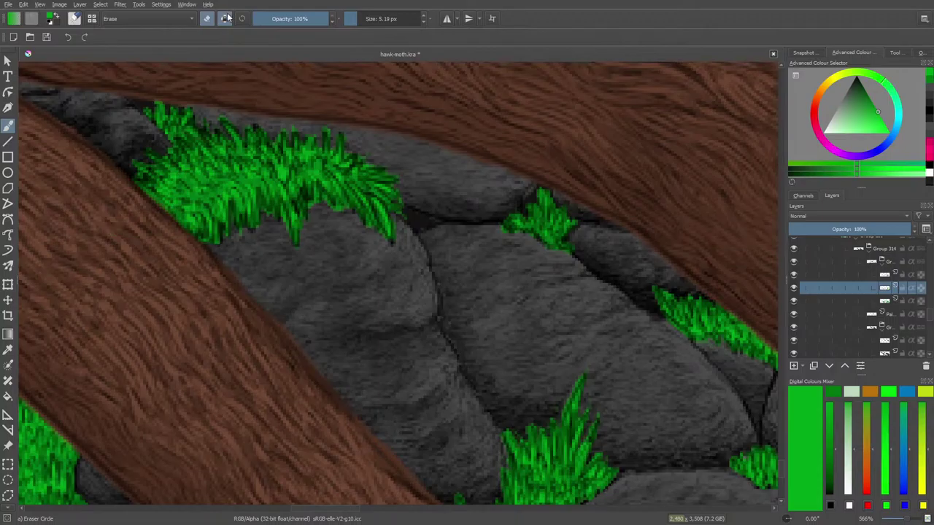
pyautogui.press('e')
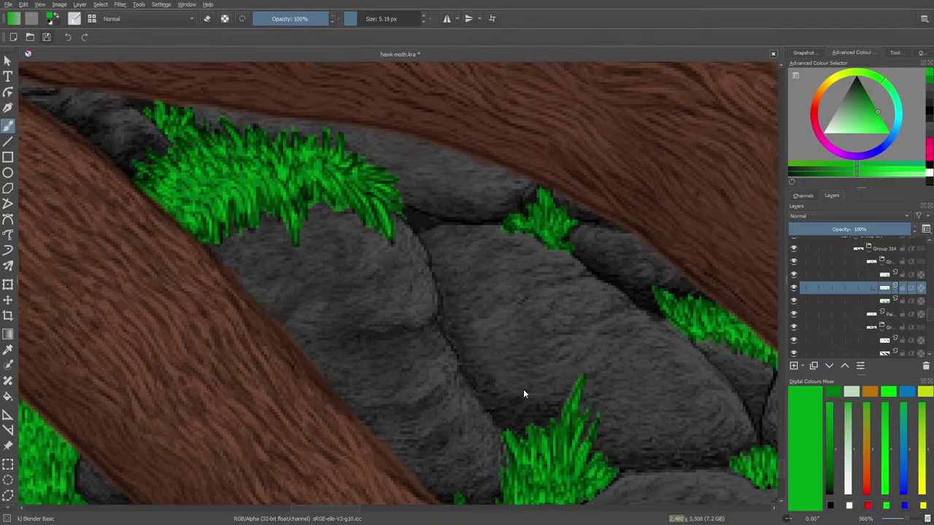
pyautogui.moveTo(907, 520); pyautogui.dragTo(908, 520)
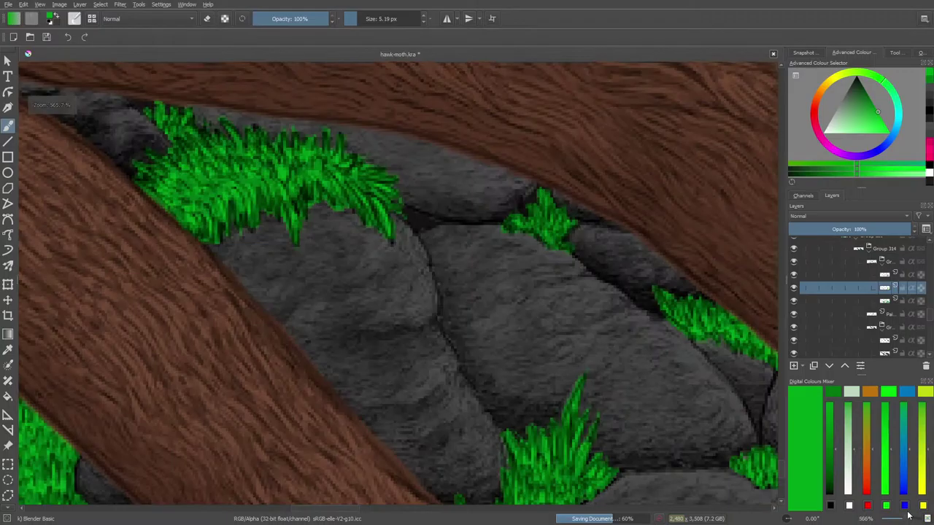
# Step: Select the topmost grass layer and soften its grass edges with the Eraser Soft brush at 2.81 px
pyautogui.click(882, 273)
pyautogui.press('e')
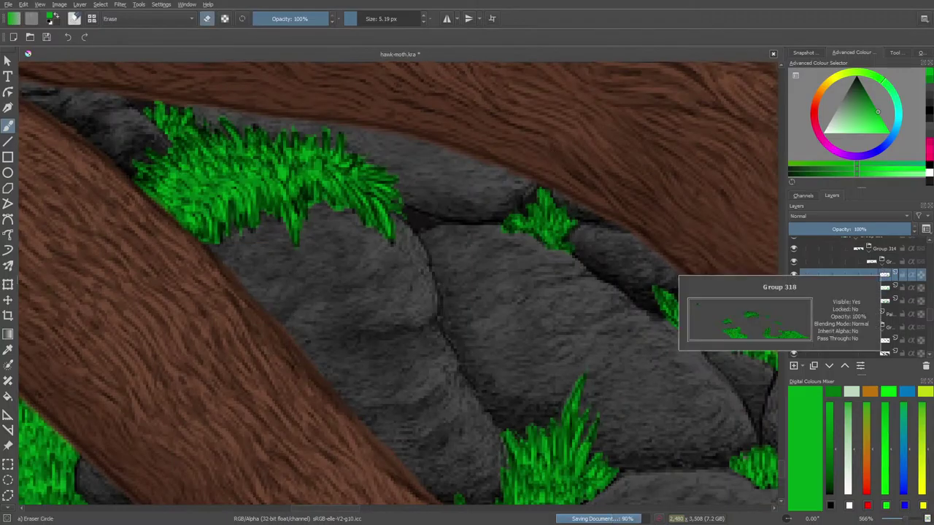
pyautogui.click(73, 19)
pyautogui.click(120, 129)
pyautogui.click(41, 149)
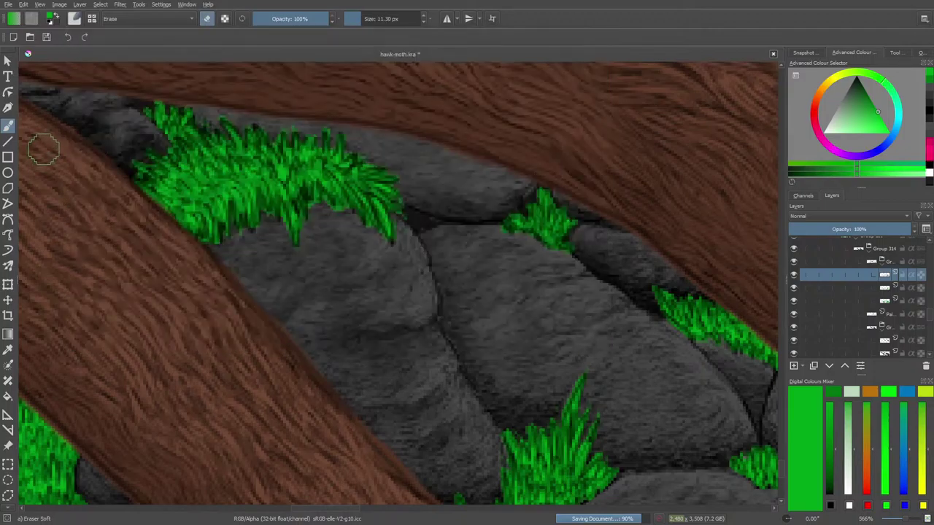
pyautogui.click(356, 19)
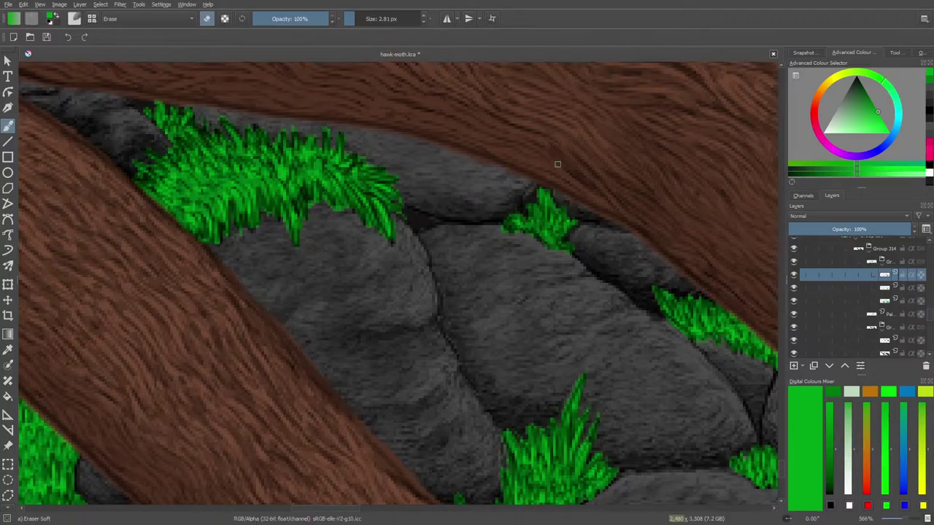
# Step: Soften the blade edges on the lowest grass layer around the rocks and roots, comparing the layer hidden and shown
pyautogui.click(885, 300)
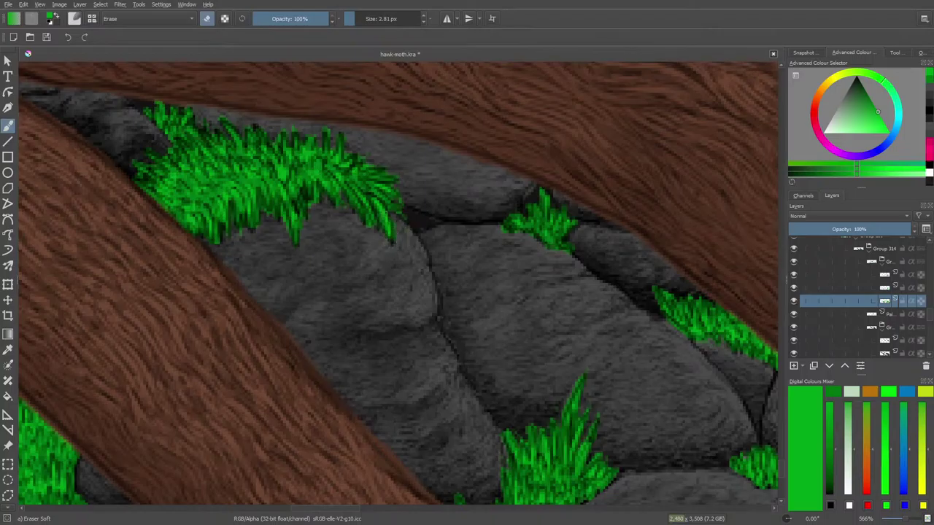
pyautogui.moveTo(661, 316); pyautogui.dragTo(688, 336)
pyautogui.moveTo(333, 510); pyautogui.dragTo(361, 512)
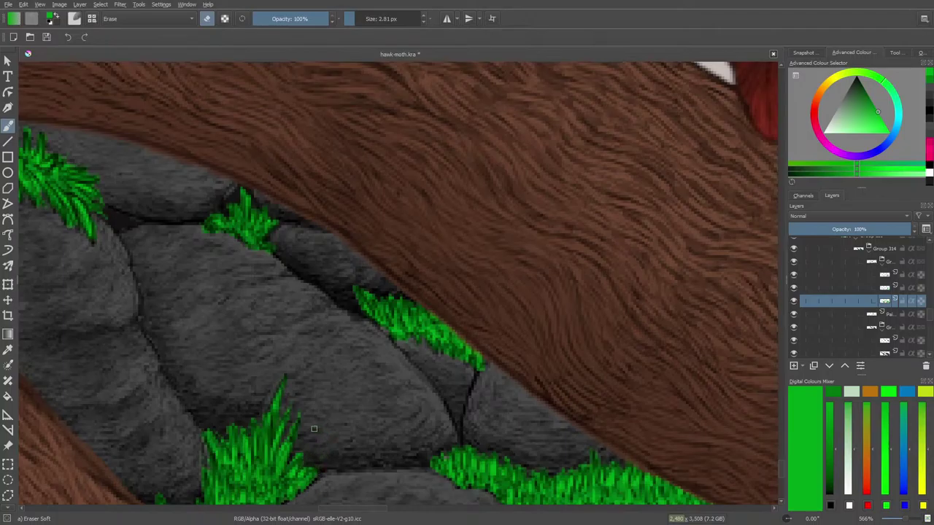
pyautogui.moveTo(779, 465); pyautogui.dragTo(779, 477)
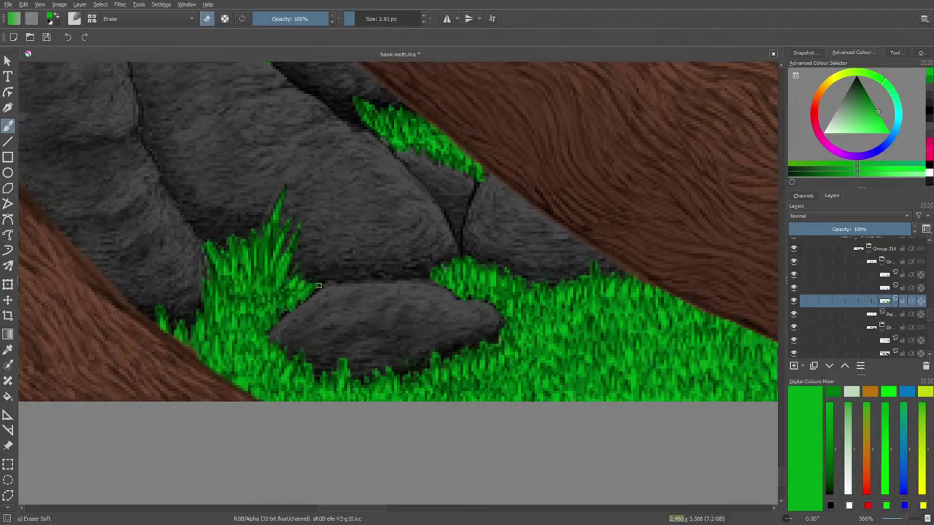
pyautogui.moveTo(319, 285); pyautogui.dragTo(320, 291)
pyautogui.moveTo(156, 309); pyautogui.dragTo(155, 311)
pyautogui.moveTo(339, 508); pyautogui.dragTo(313, 509)
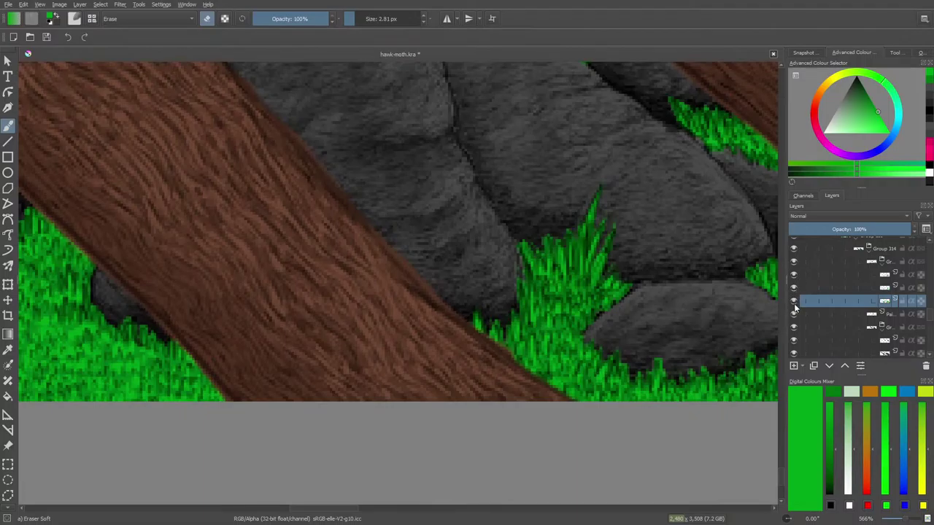
pyautogui.click(794, 305)
pyautogui.click(794, 304)
# Step: Check the grass in the other gaps between the roots and across the whole painting, and save the file
pyautogui.moveTo(783, 473); pyautogui.dragTo(782, 460)
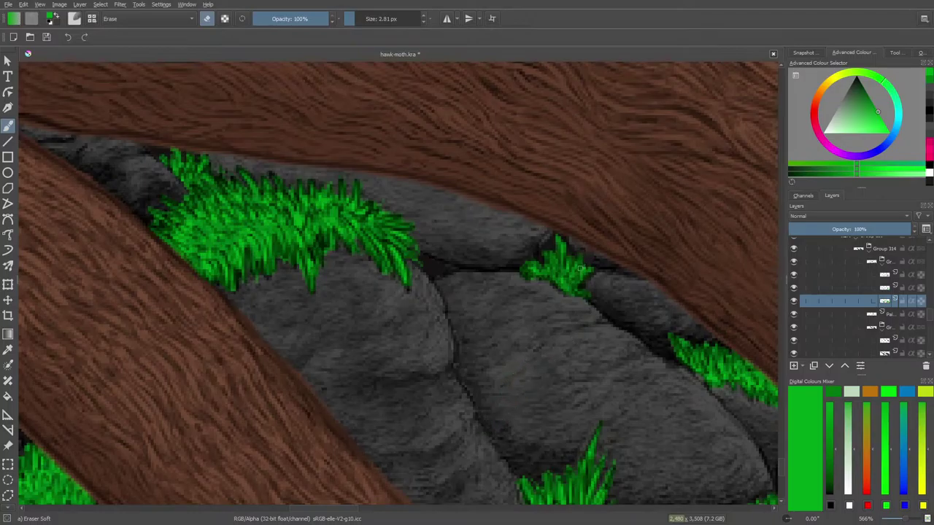
pyautogui.moveTo(305, 509); pyautogui.dragTo(264, 510)
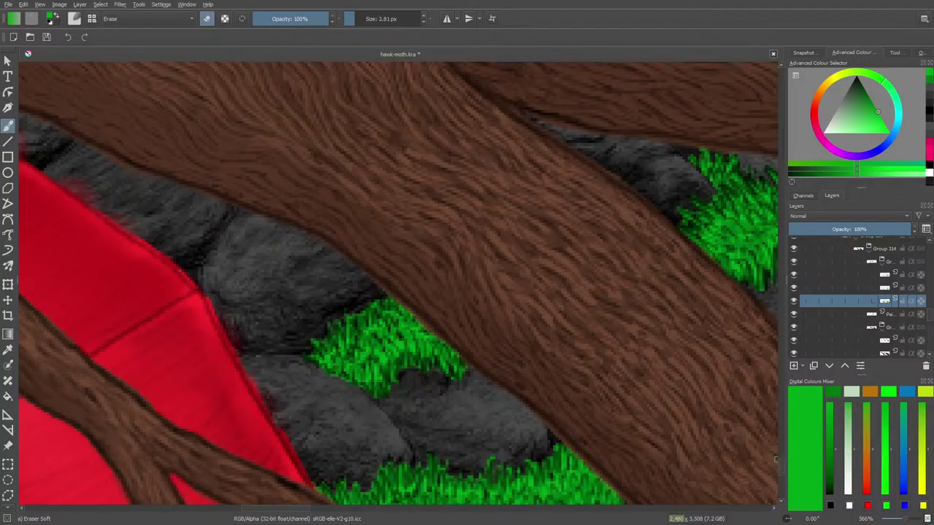
pyautogui.scroll(-5, 779, 471)
pyautogui.scroll(2, 779, 474)
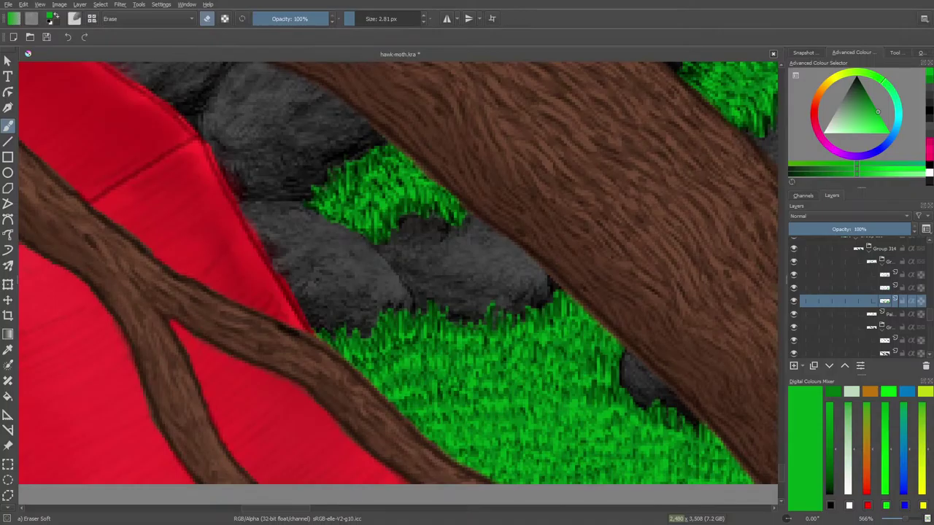
pyautogui.moveTo(906, 520); pyautogui.dragTo(901, 520)
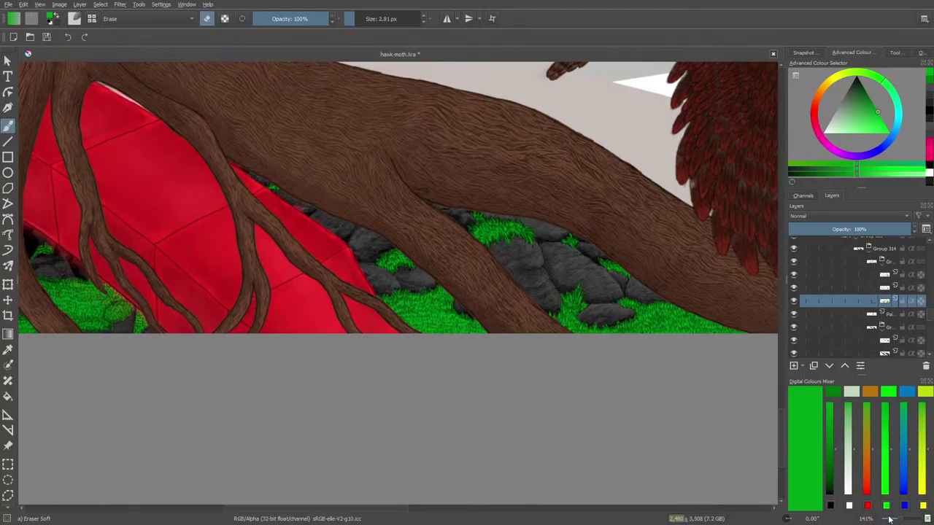
pyautogui.moveTo(901, 520); pyautogui.dragTo(890, 522)
pyautogui.scroll(-2, 891, 521)
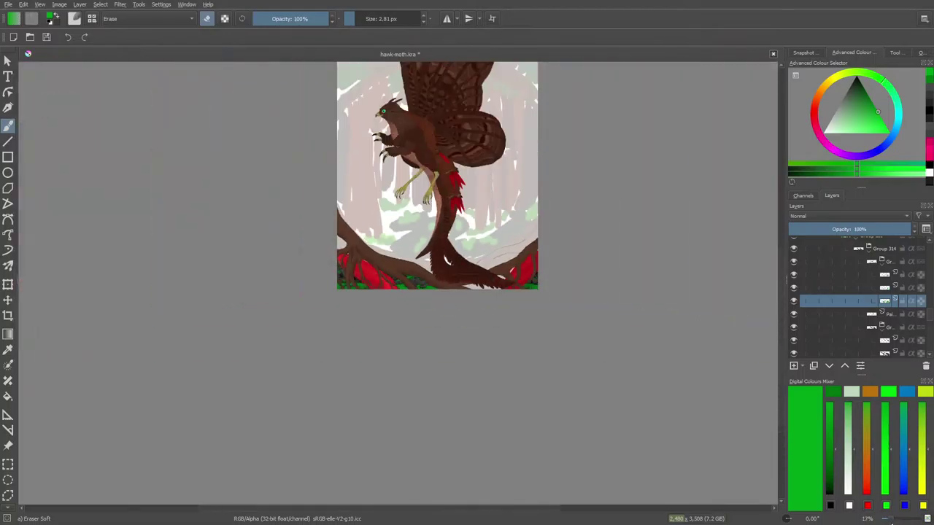
pyautogui.scroll(5, 780, 376)
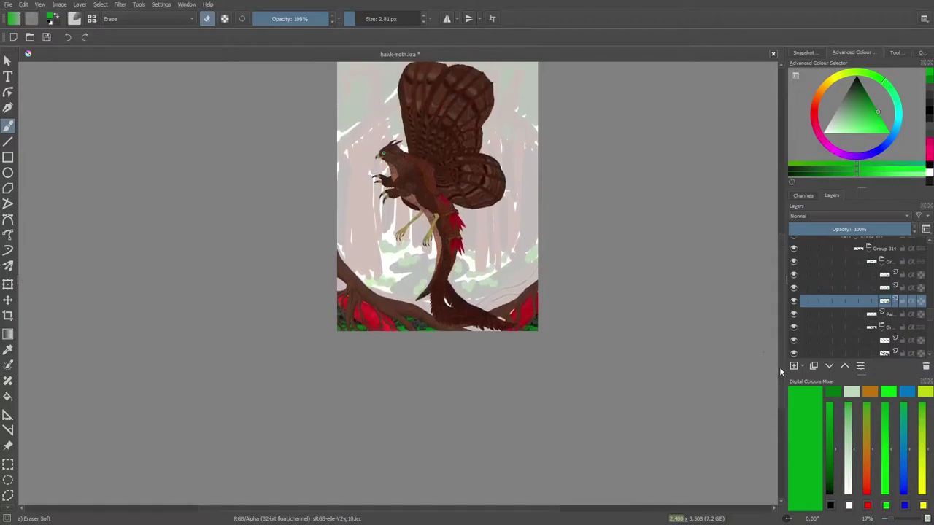
pyautogui.scroll(1, 779, 356)
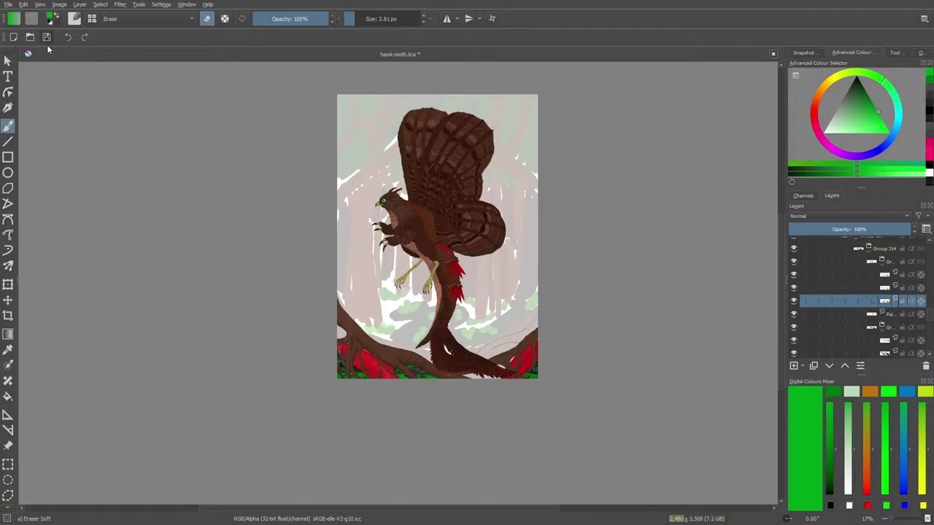
pyautogui.hotkey('ctrl', 's')
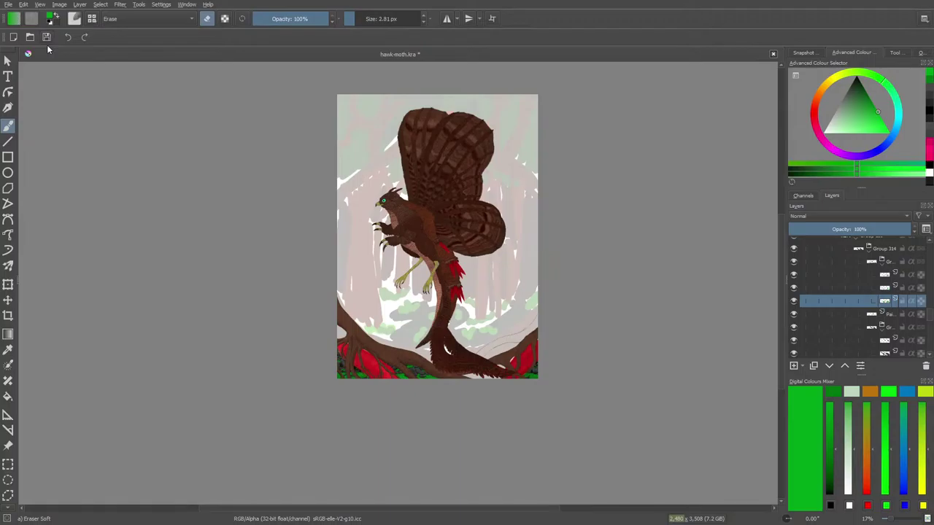